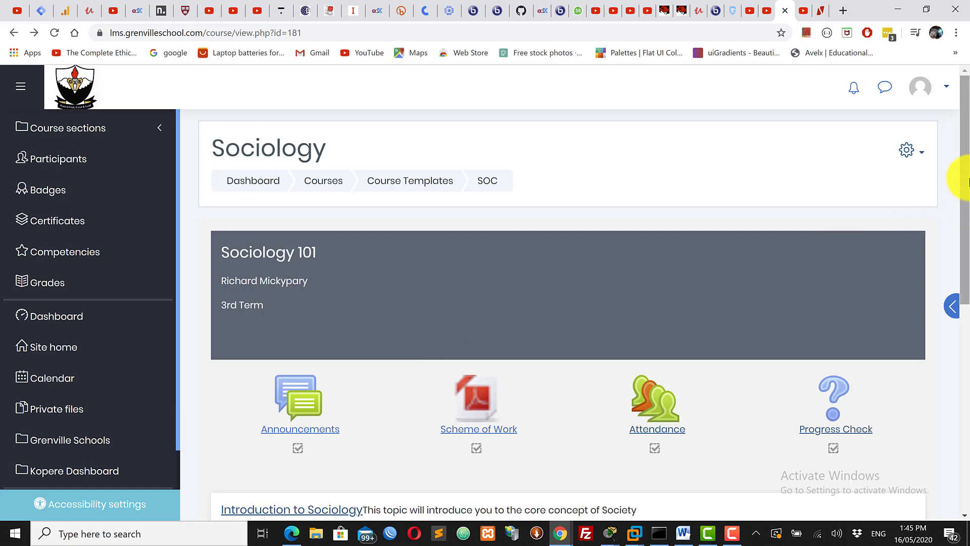
Turn on editing mode for the Sociology course.
{"action": "left_click_drag", "start_coordinate": [965, 171], "coordinate": [962, 217]}
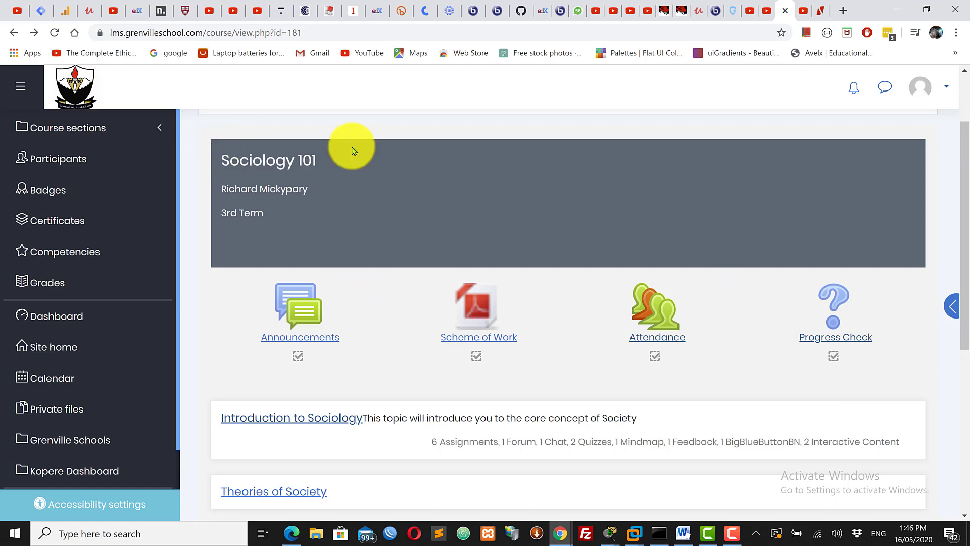
{"action": "left_click_drag", "start_coordinate": [965, 241], "coordinate": [968, 164]}
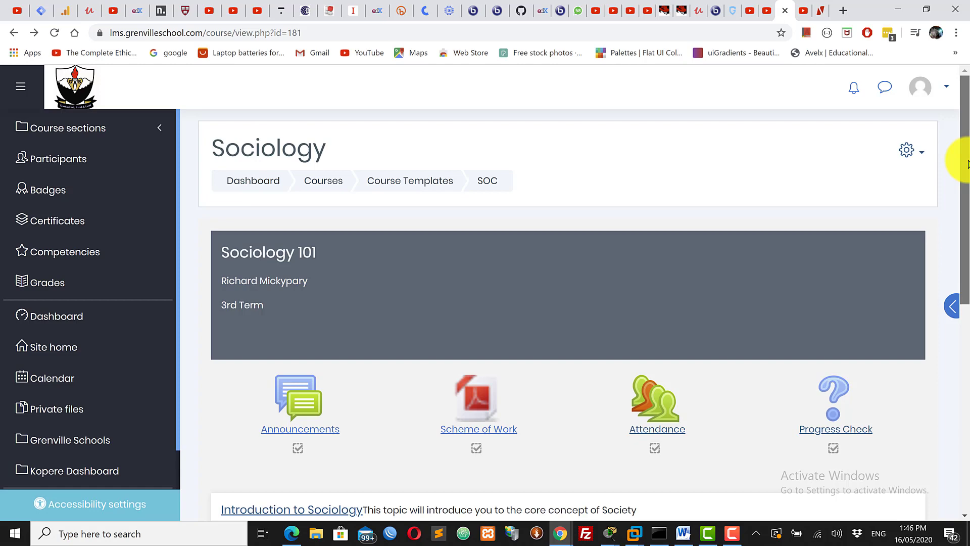
{"action": "left_click_drag", "start_coordinate": [967, 164], "coordinate": [967, 134]}
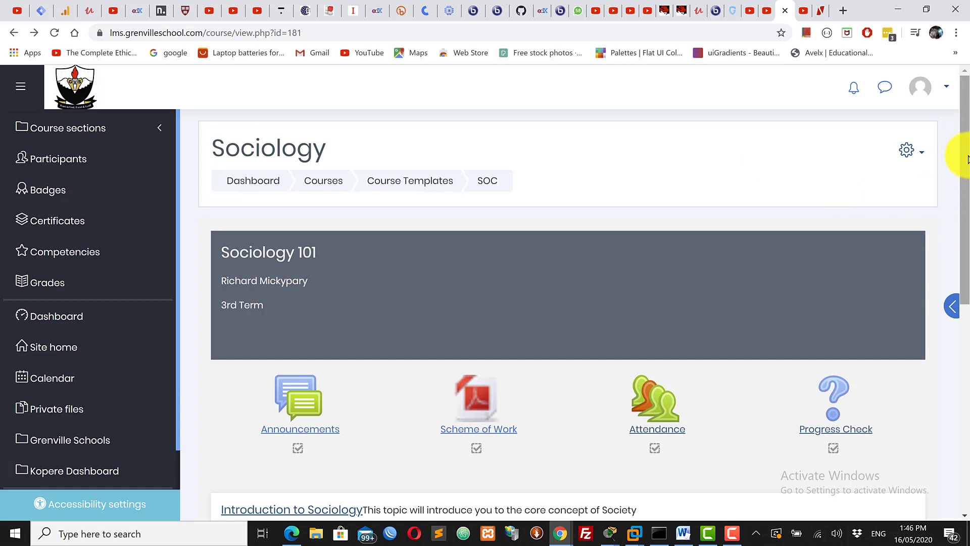
{"action": "left_click_drag", "start_coordinate": [967, 154], "coordinate": [946, 271]}
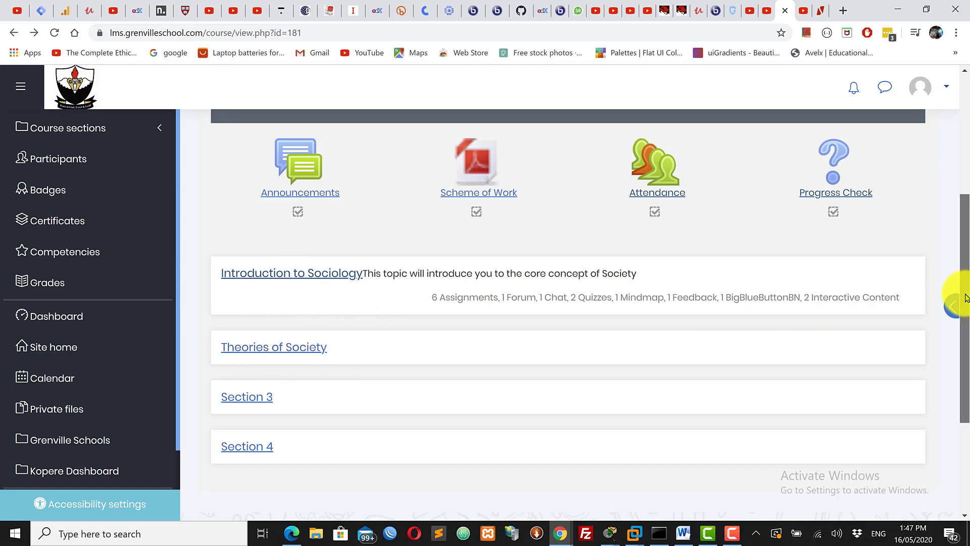
{"action": "left_click_drag", "start_coordinate": [959, 288], "coordinate": [967, 143]}
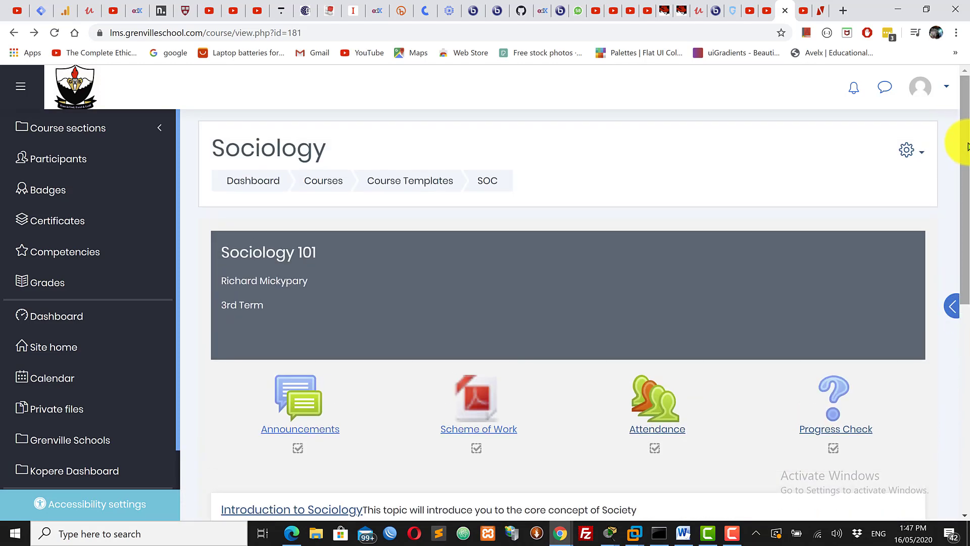
{"action": "left_click", "coordinate": [915, 157]}
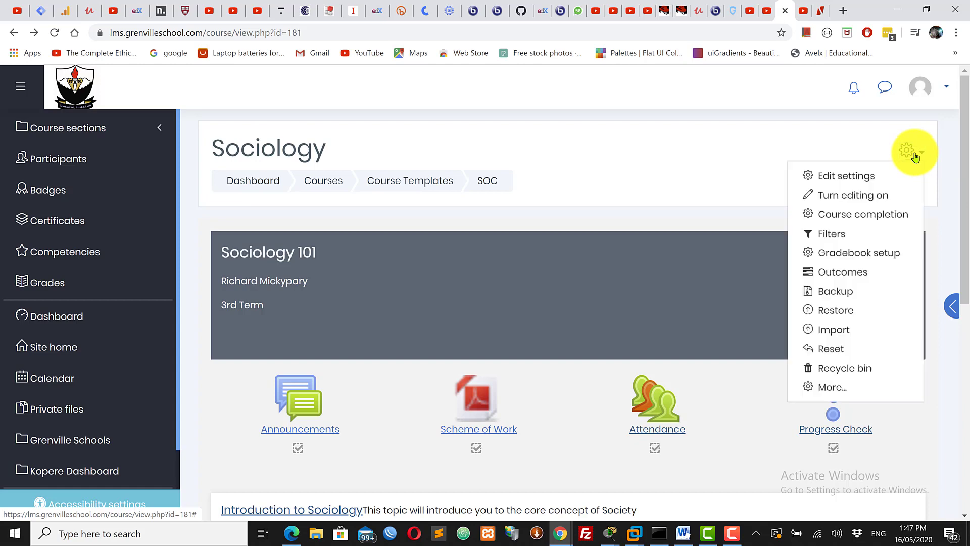
{"action": "left_click", "coordinate": [845, 197]}
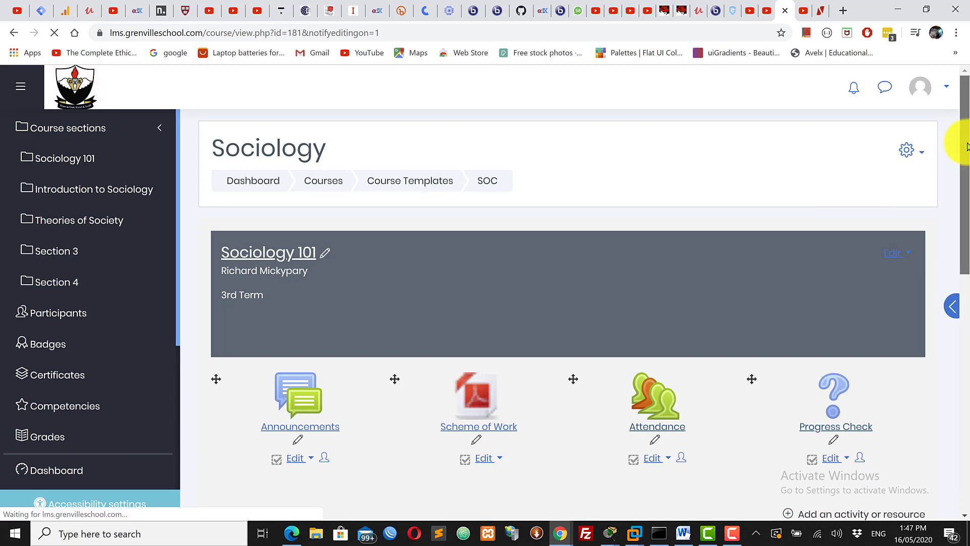
{"action": "left_click_drag", "start_coordinate": [966, 146], "coordinate": [968, 310]}
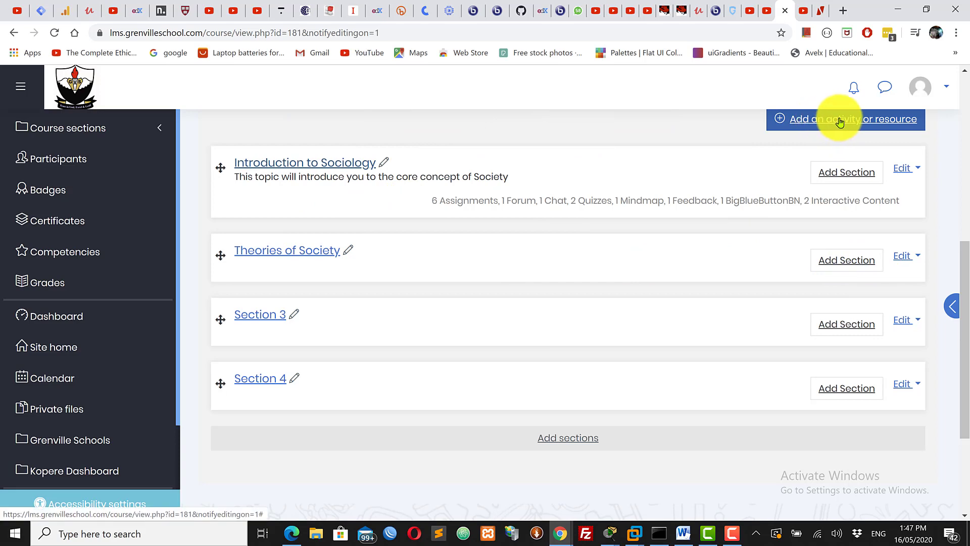
{"action": "left_click_drag", "start_coordinate": [963, 340], "coordinate": [968, 191]}
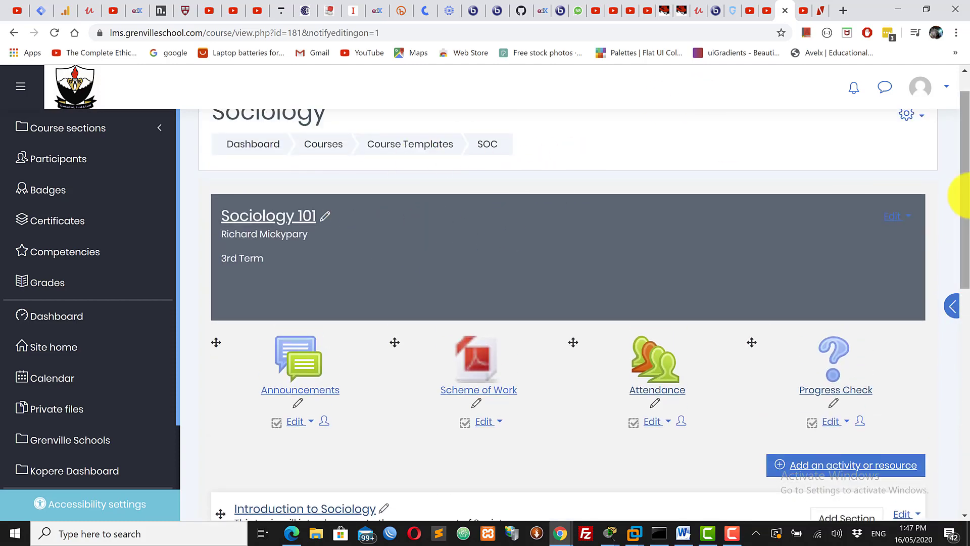
{"action": "left_click_drag", "start_coordinate": [966, 184], "coordinate": [962, 147]}
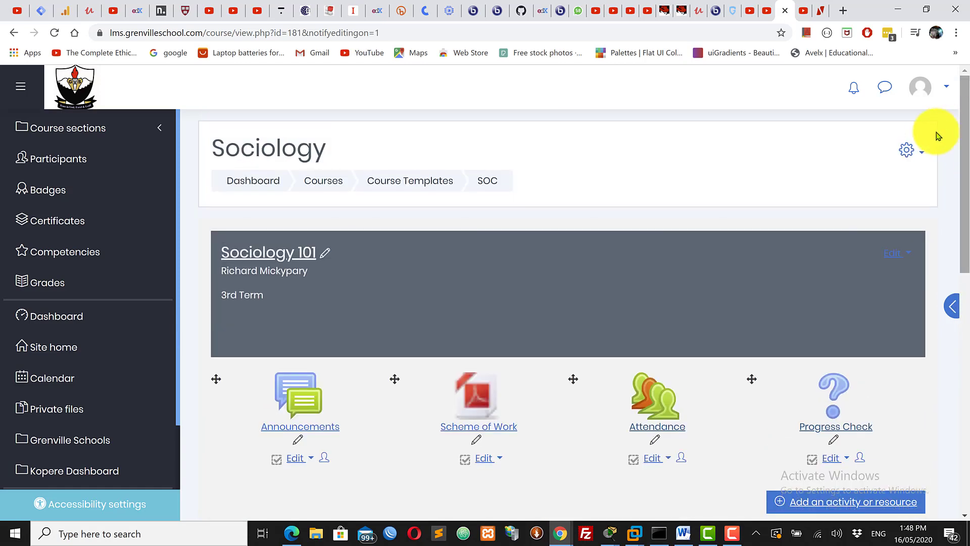
{"action": "left_click", "coordinate": [908, 150]}
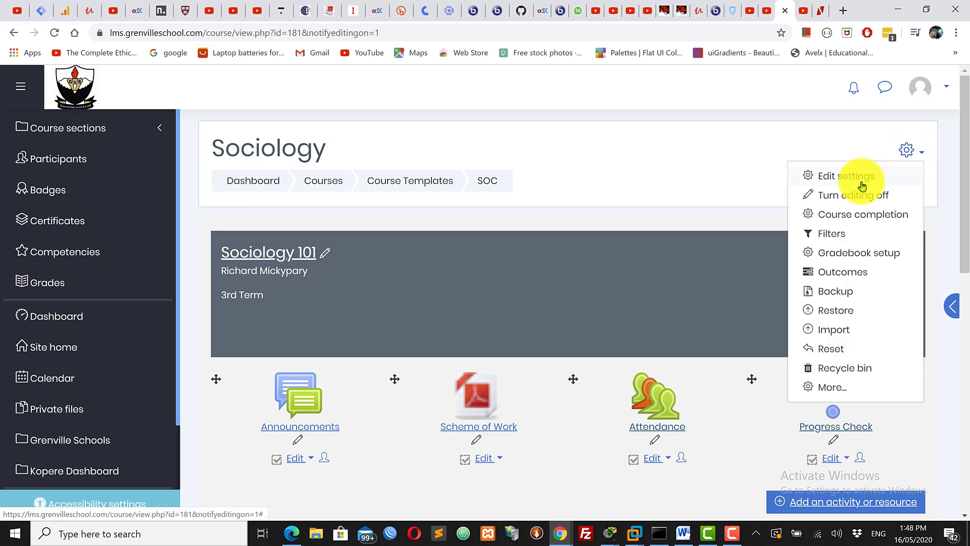
{"action": "left_click", "coordinate": [656, 152]}
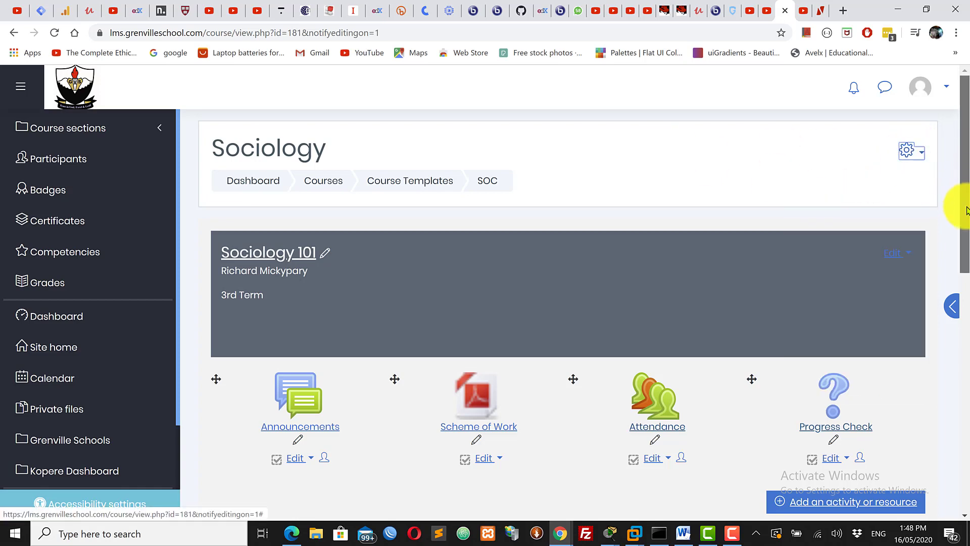
{"action": "left_click_drag", "start_coordinate": [960, 205], "coordinate": [960, 307]}
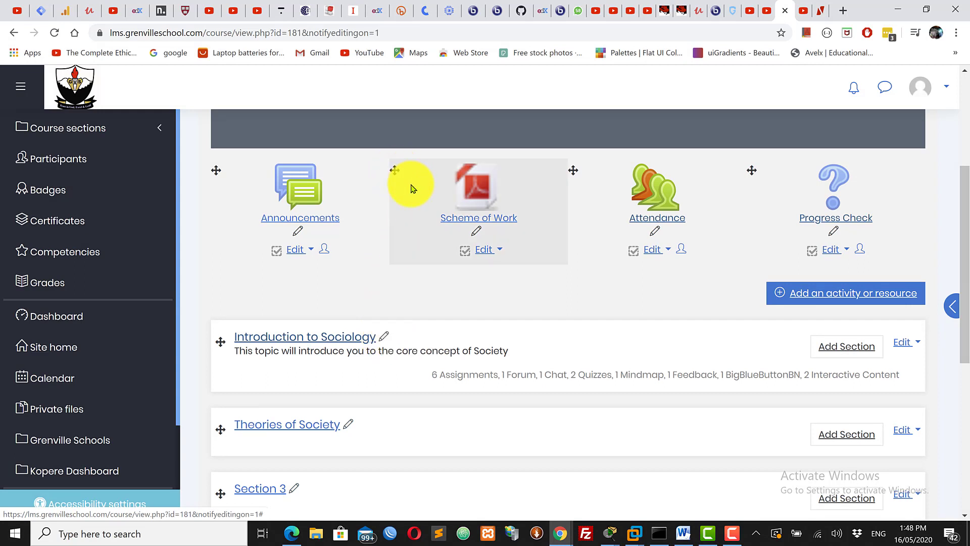
{"action": "left_click_drag", "start_coordinate": [963, 244], "coordinate": [963, 256]}
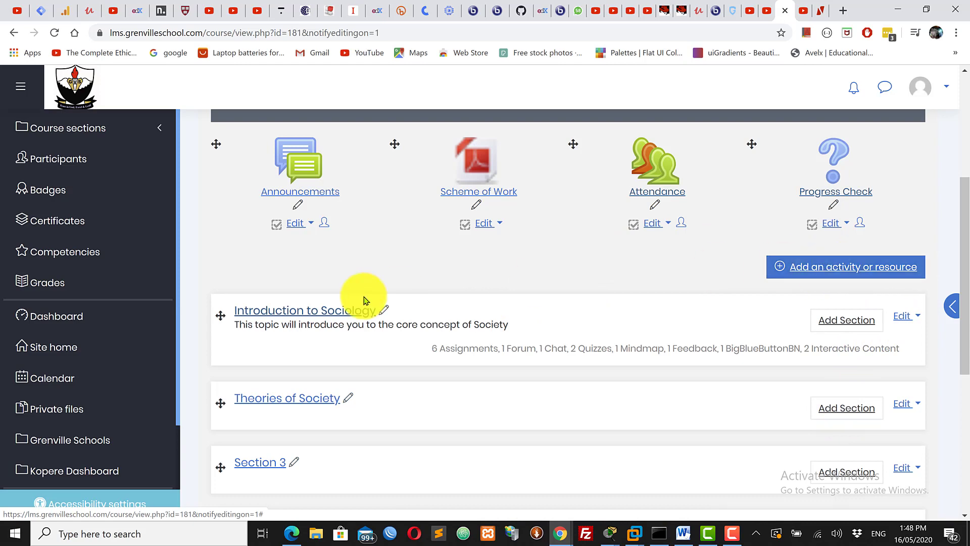
Open the Introduction to Sociology section and look through its list of activities.
{"action": "left_click", "coordinate": [268, 311]}
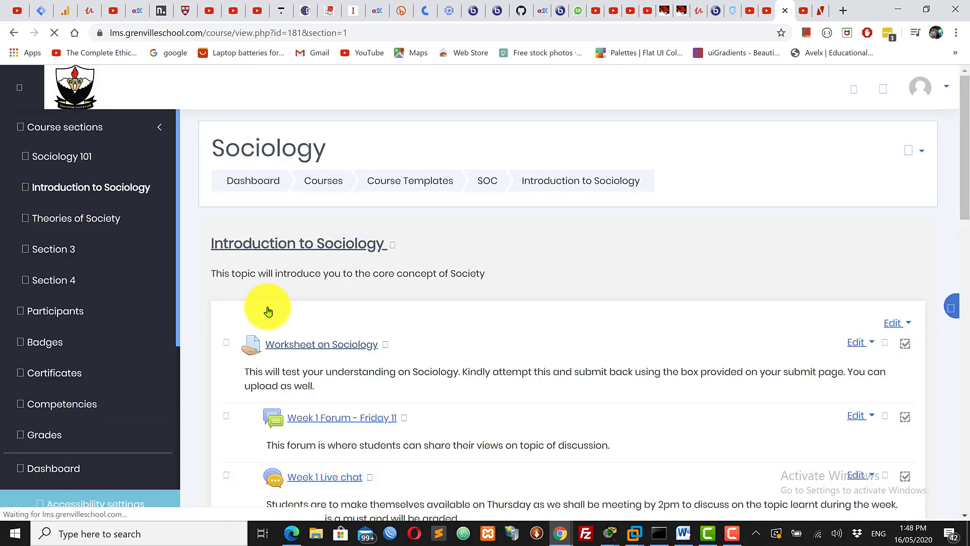
{"action": "left_click_drag", "start_coordinate": [967, 143], "coordinate": [964, 108]}
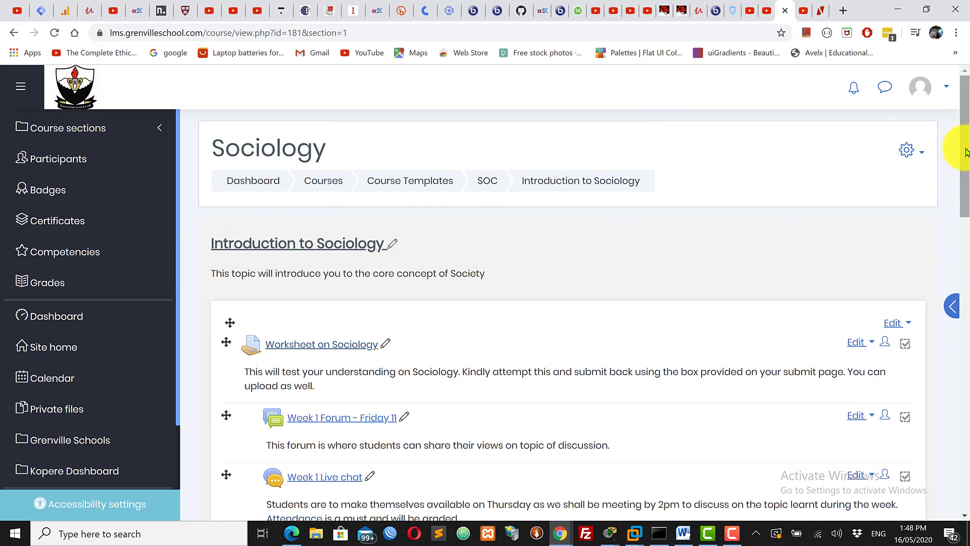
{"action": "left_click_drag", "start_coordinate": [966, 187], "coordinate": [965, 437]}
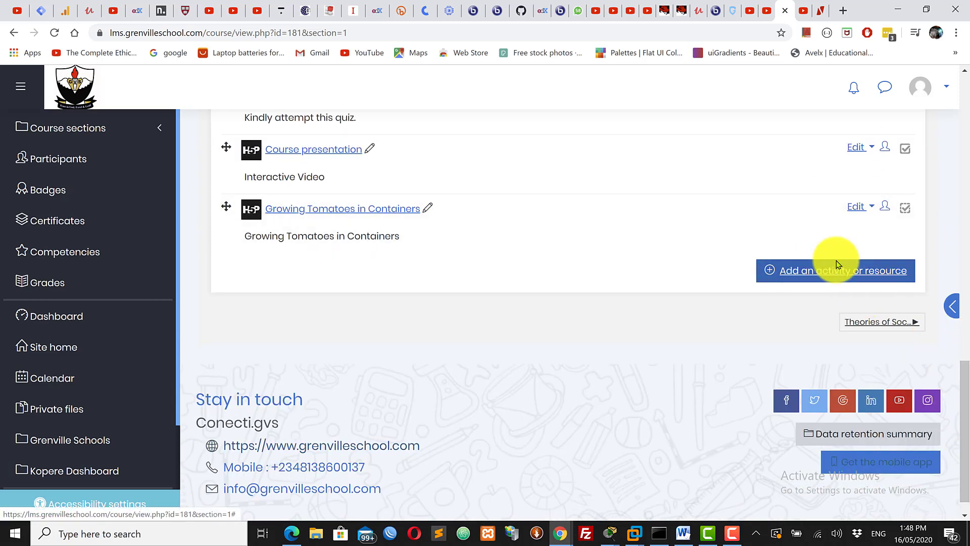
{"action": "left_click_drag", "start_coordinate": [963, 392], "coordinate": [954, 15]}
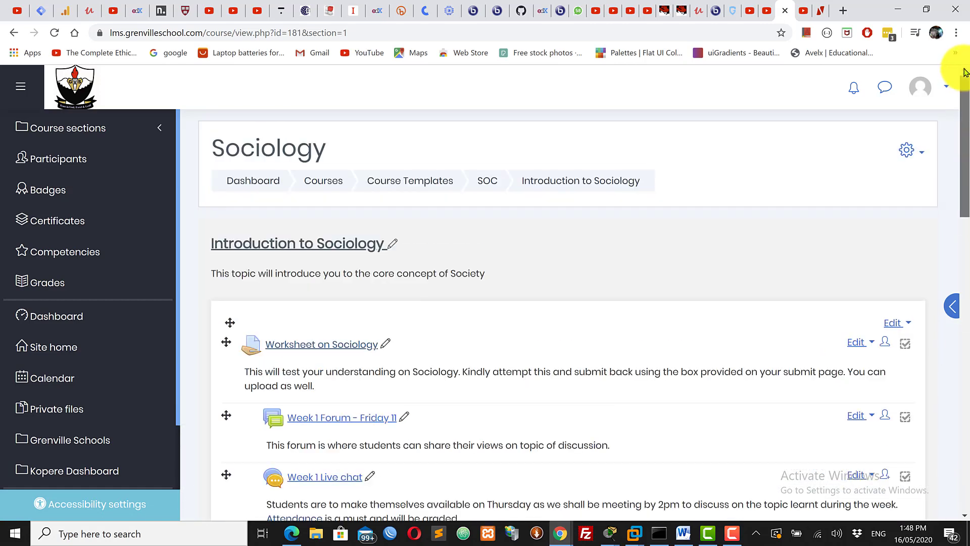
Return to the course's main page and open the Theories of Society section.
{"action": "left_click", "coordinate": [14, 34]}
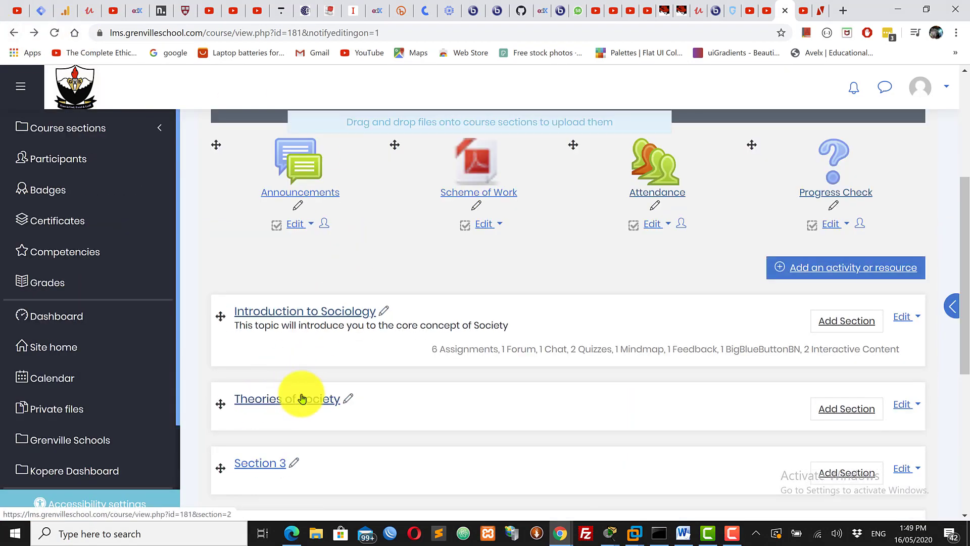
{"action": "left_click", "coordinate": [273, 404]}
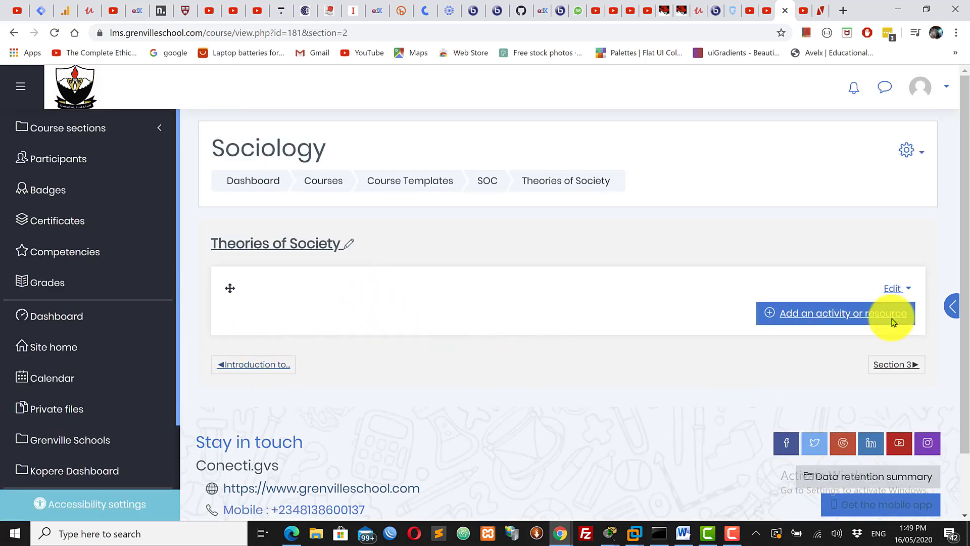
{"action": "left_click", "coordinate": [822, 319]}
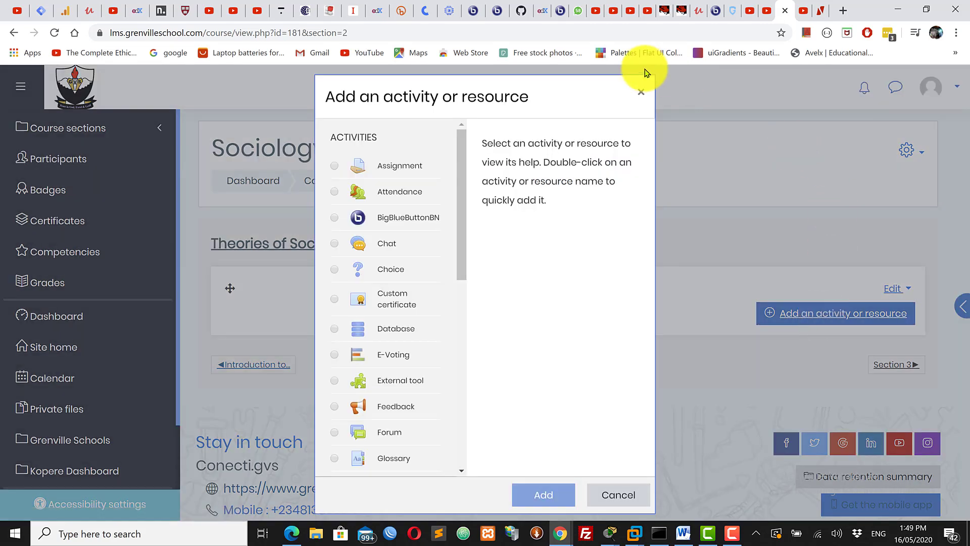
{"action": "left_click", "coordinate": [639, 92]}
{"action": "left_click", "coordinate": [908, 151]}
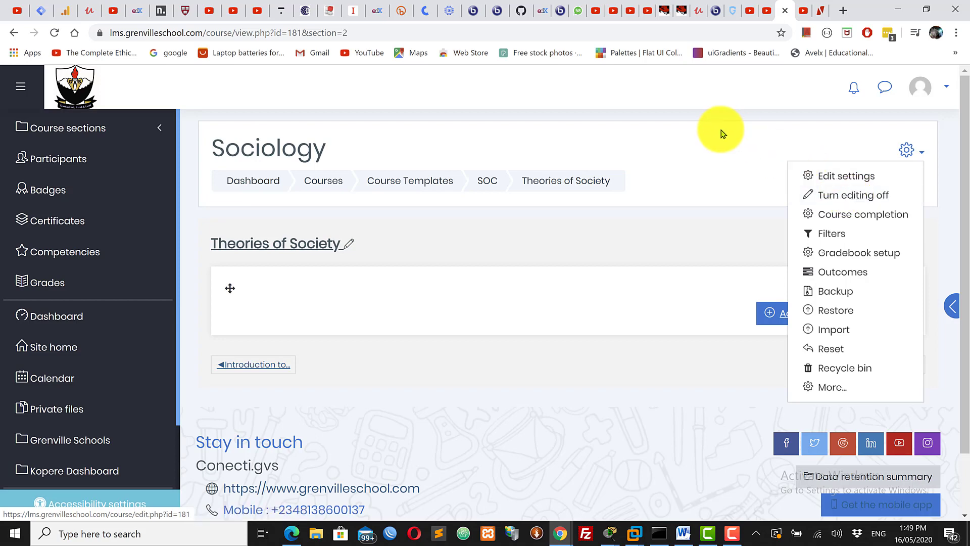
{"action": "key", "text": "Escape"}
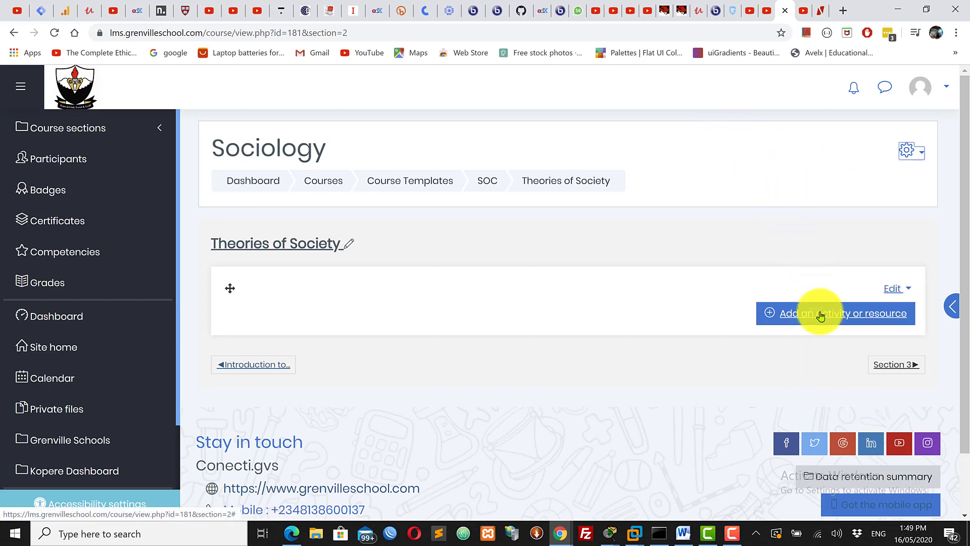
Check the descriptions of a few activity types, including BigBlueButtonBN, and add a Quiz activity to the Theories of Society section.
{"action": "left_click", "coordinate": [842, 322]}
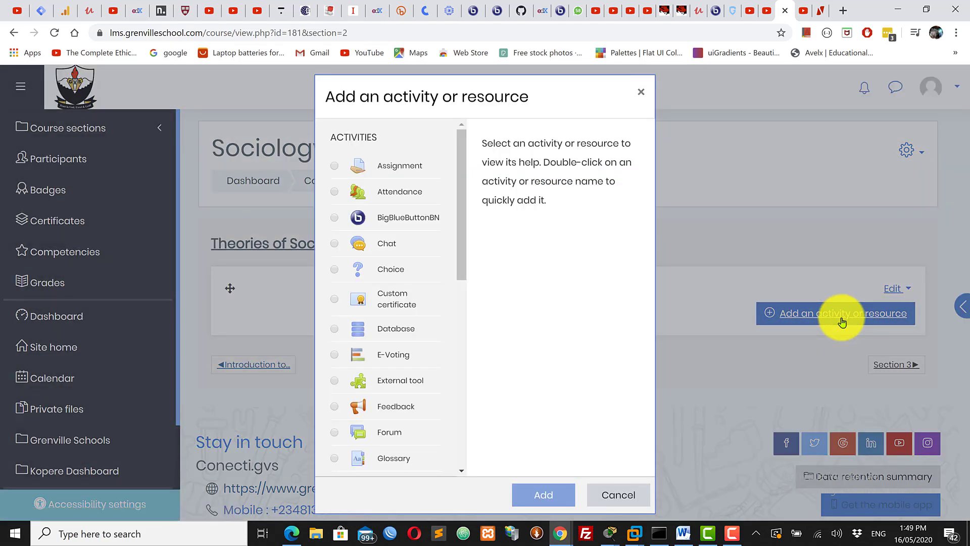
{"action": "left_click", "coordinate": [397, 169]}
{"action": "left_click", "coordinate": [396, 192]}
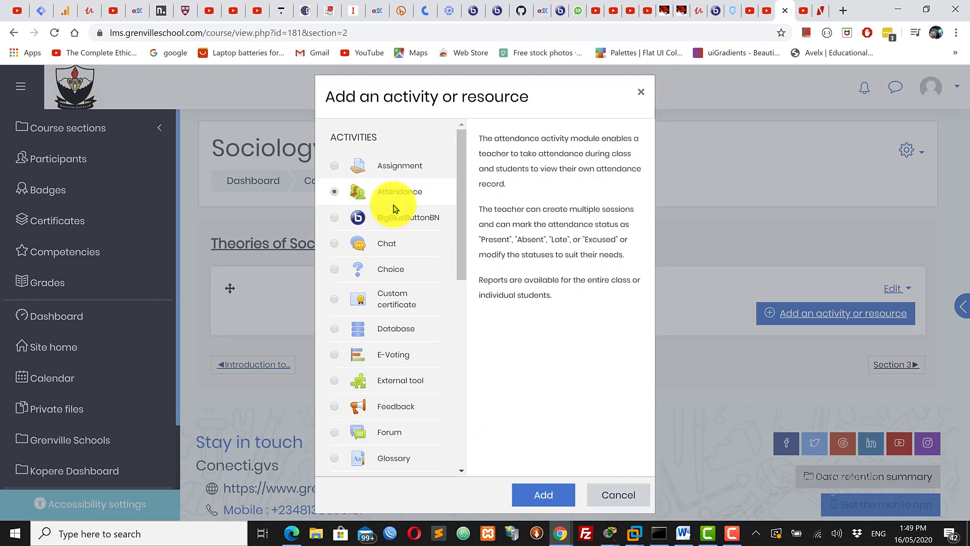
{"action": "left_click", "coordinate": [391, 217]}
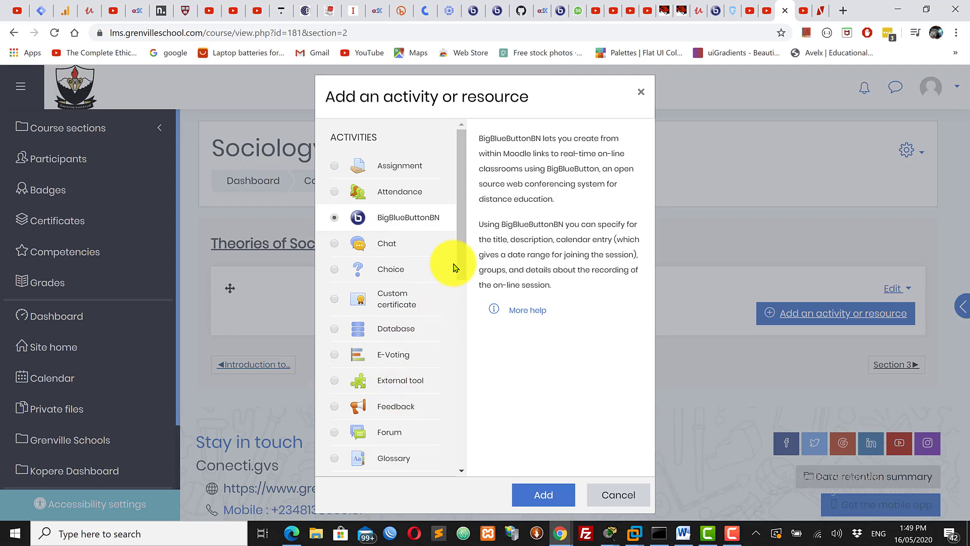
{"action": "left_click_drag", "start_coordinate": [457, 238], "coordinate": [469, 375]}
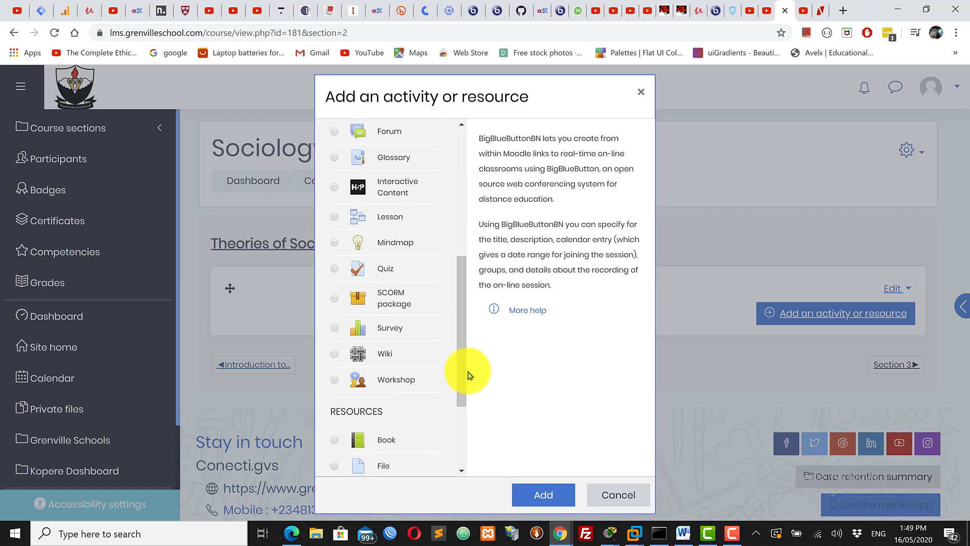
{"action": "left_click", "coordinate": [385, 268]}
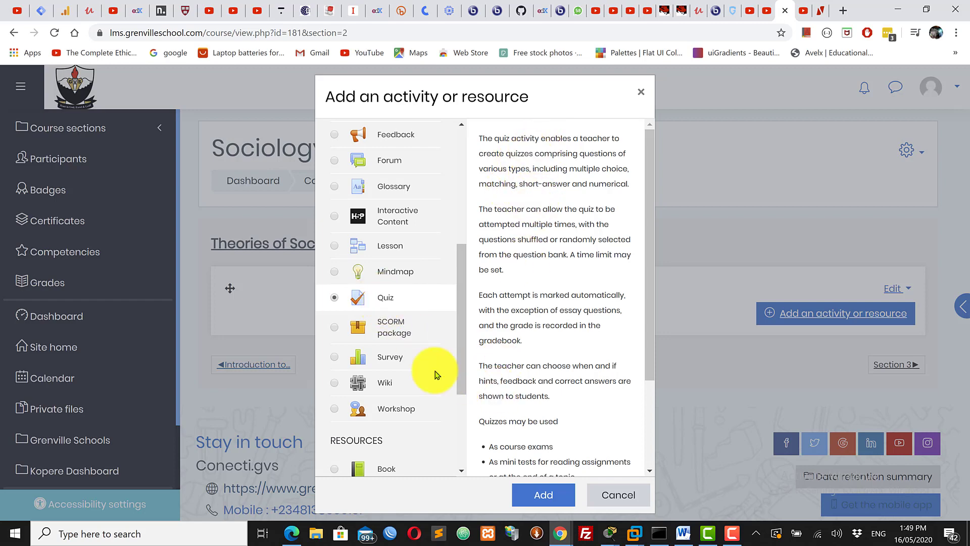
{"action": "left_click", "coordinate": [543, 494]}
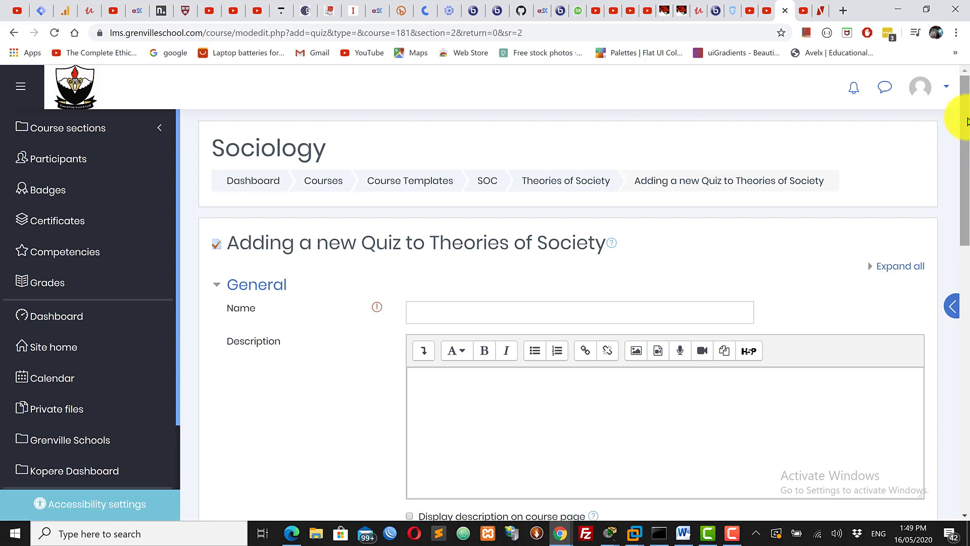
Name the new quiz "Mid Term Test".
{"action": "mouse_move", "coordinate": [967, 133]}
{"action": "left_mouse_down"}
{"action": "mouse_move", "coordinate": [968, 249]}
{"action": "mouse_move", "coordinate": [966, 95]}
{"action": "mouse_move", "coordinate": [965, 359]}
{"action": "mouse_move", "coordinate": [967, 128]}
{"action": "left_mouse_up"}
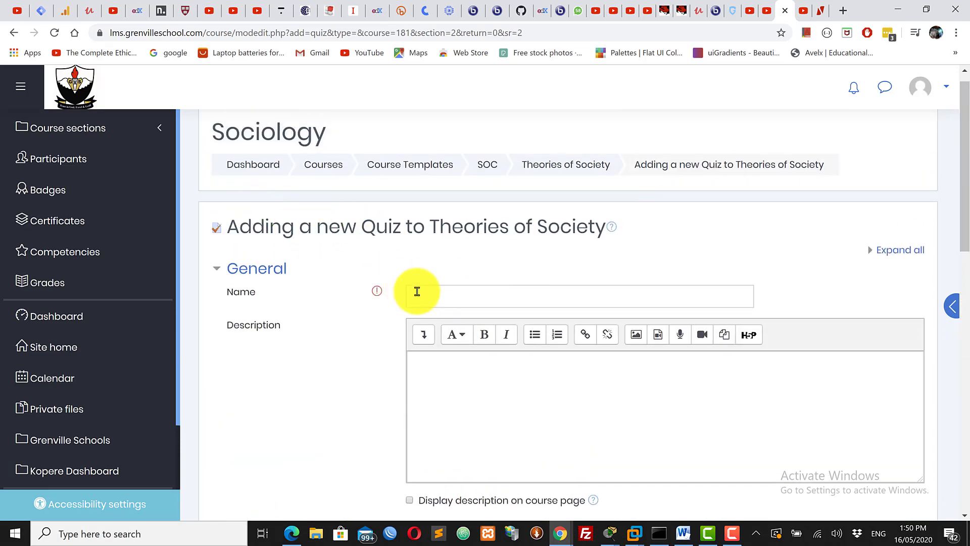
{"action": "left_click", "coordinate": [435, 298]}
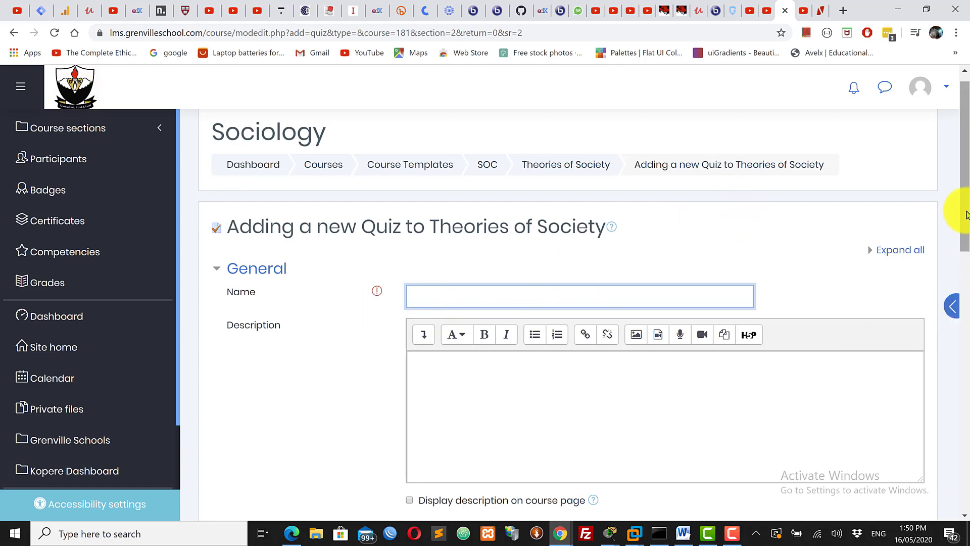
{"action": "left_click_drag", "start_coordinate": [962, 216], "coordinate": [966, 177]}
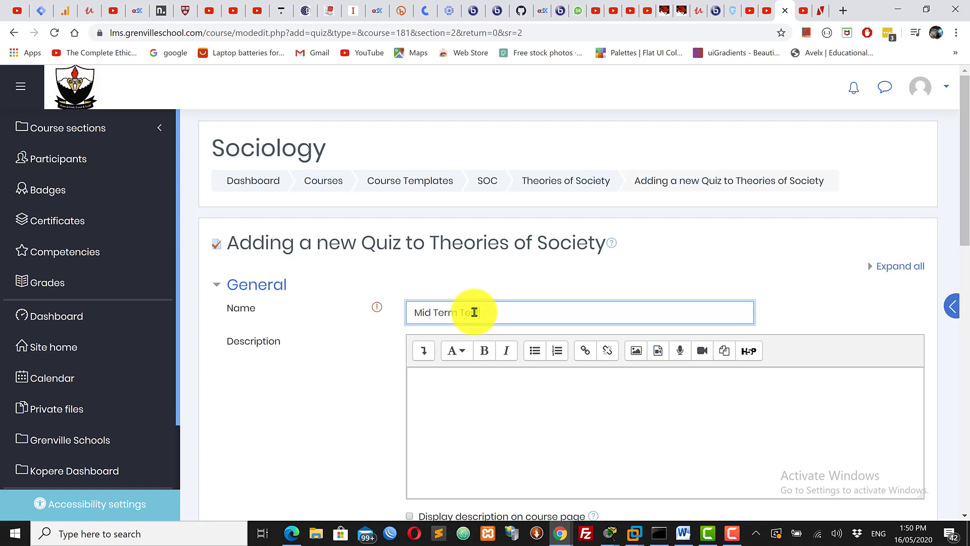
Enter the quiz description "This is your mid term test. Answer all questions.".
{"action": "left_click", "coordinate": [439, 377]}
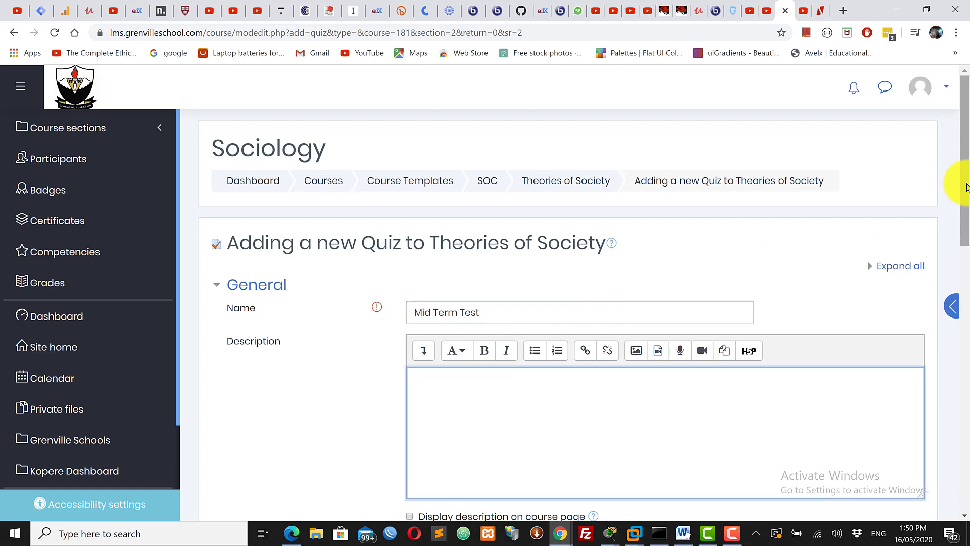
{"action": "left_click_drag", "start_coordinate": [965, 187], "coordinate": [965, 246]}
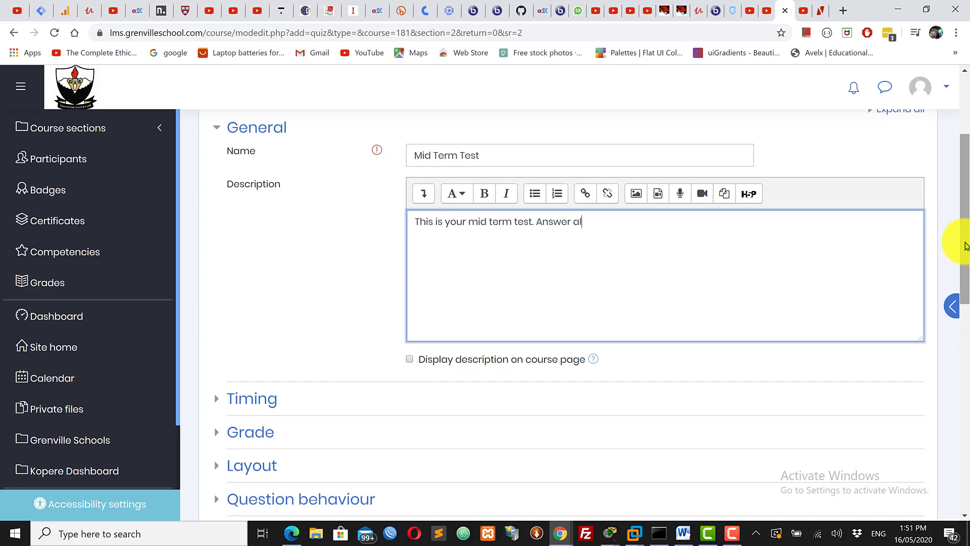
{"action": "type", "text": "uestions."}
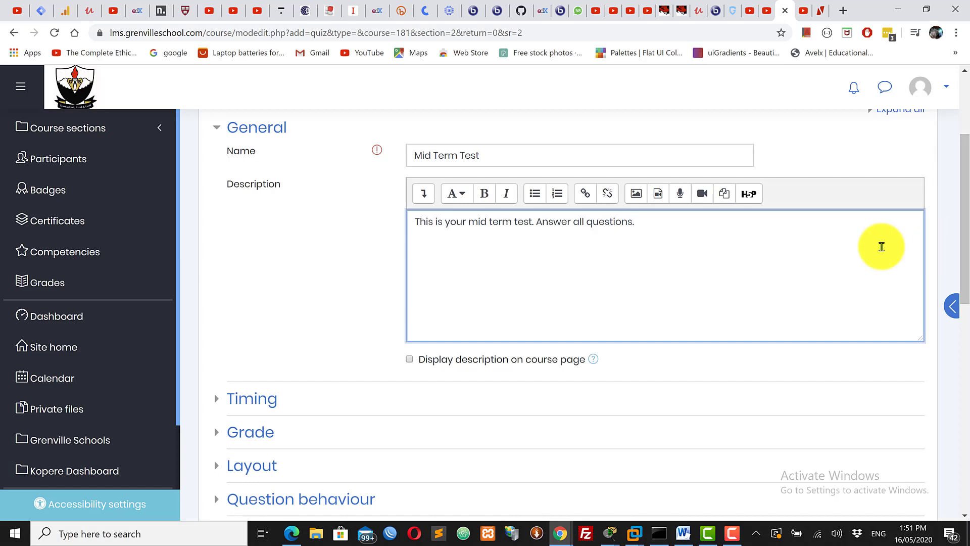
Put "Answer all questions." on its own line in the description and format "This is your mid term test." as a bold medium heading.
{"action": "left_click", "coordinate": [537, 221]}
{"action": "key", "text": "Return"}
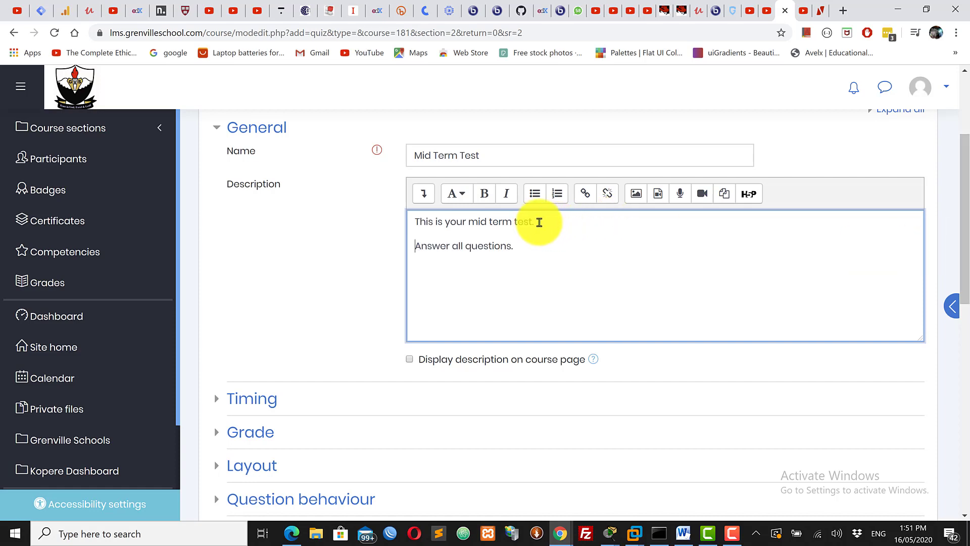
{"action": "left_click_drag", "start_coordinate": [539, 222], "coordinate": [413, 221]}
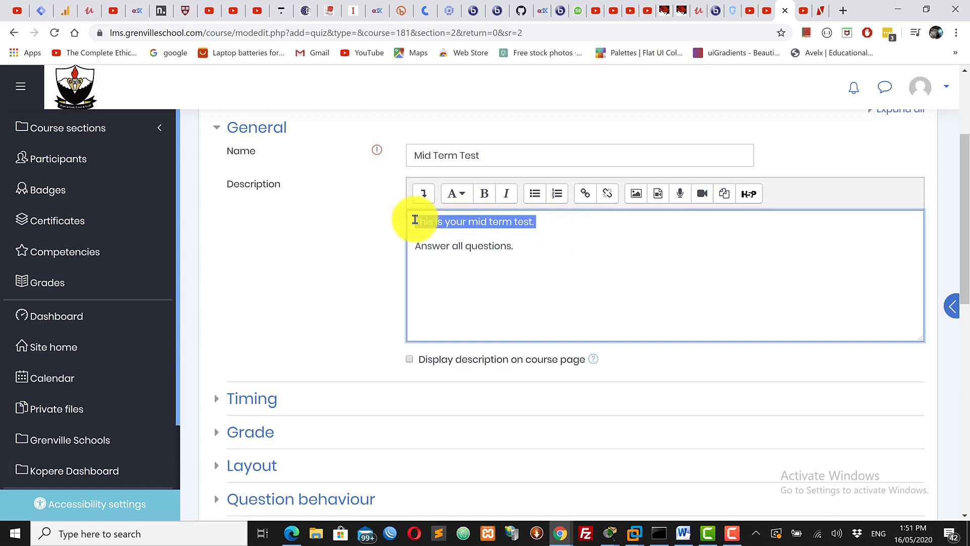
{"action": "left_click", "coordinate": [489, 194]}
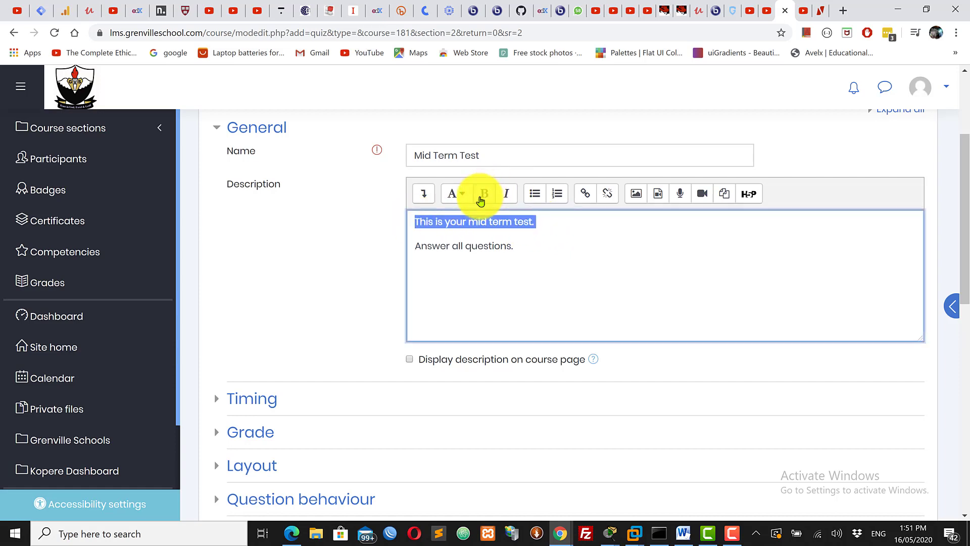
{"action": "left_click", "coordinate": [465, 197]}
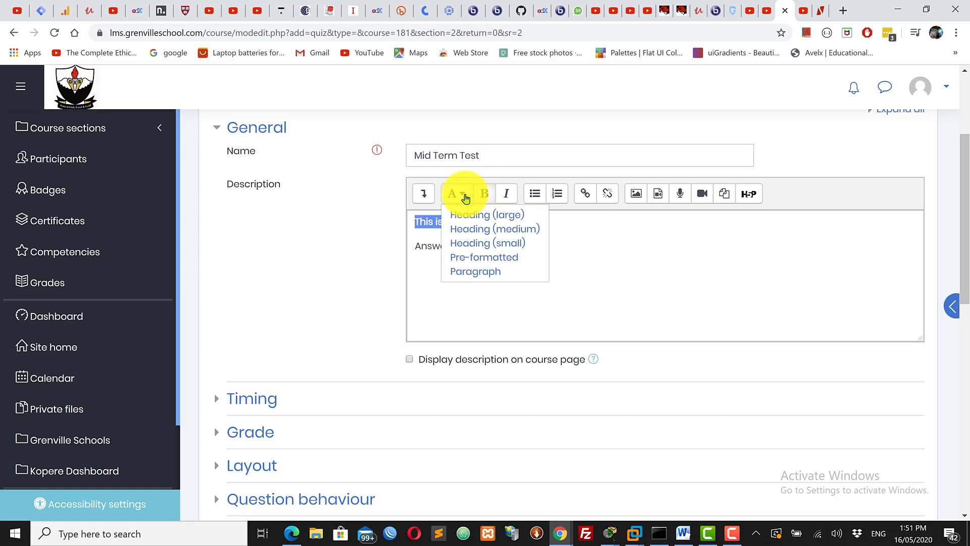
{"action": "left_click", "coordinate": [475, 231]}
{"action": "left_click", "coordinate": [580, 243]}
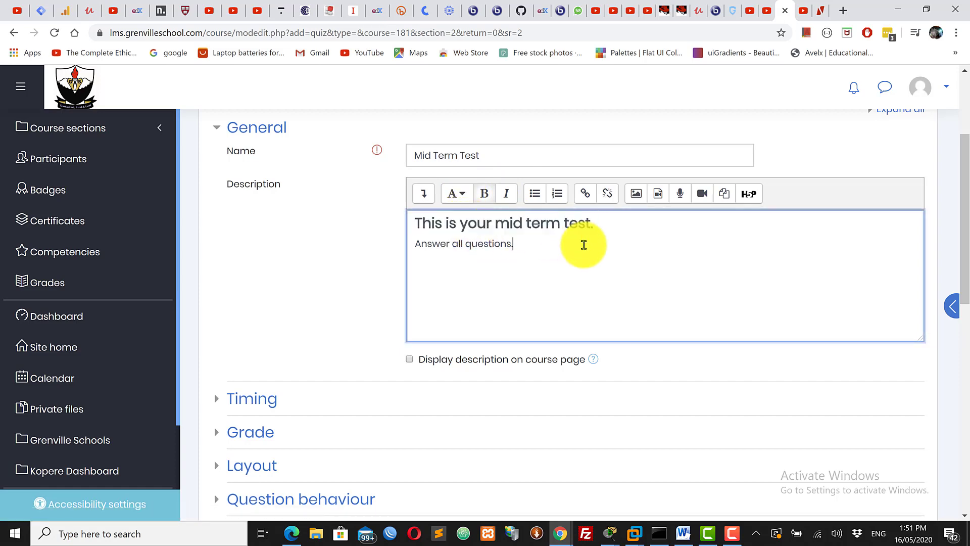
Set the quiz description to be displayed on the course page.
{"action": "left_click", "coordinate": [409, 368]}
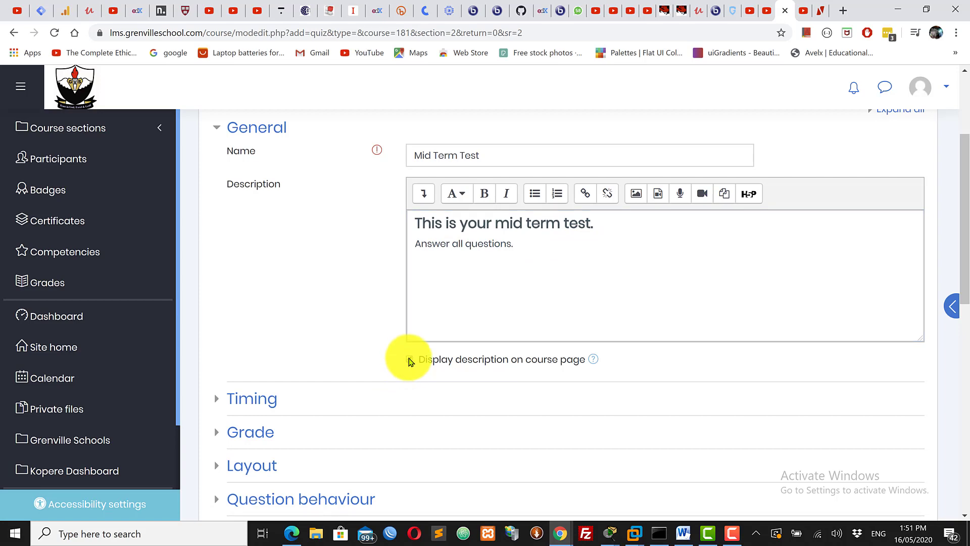
{"action": "left_click", "coordinate": [409, 360]}
{"action": "scroll", "coordinate": [953, 277], "scroll_direction": "down", "scroll_amount": 3}
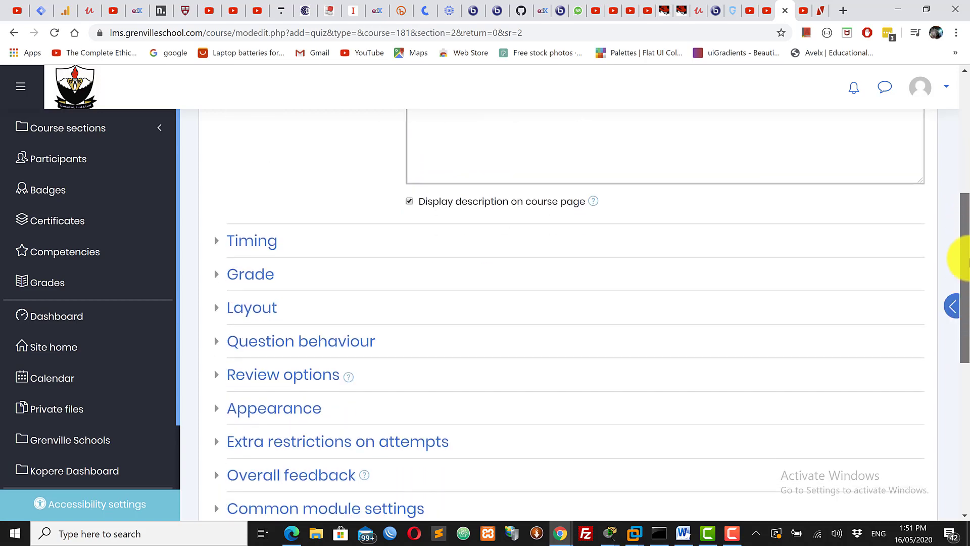
{"action": "scroll", "coordinate": [966, 259], "scroll_direction": "up", "scroll_amount": 4}
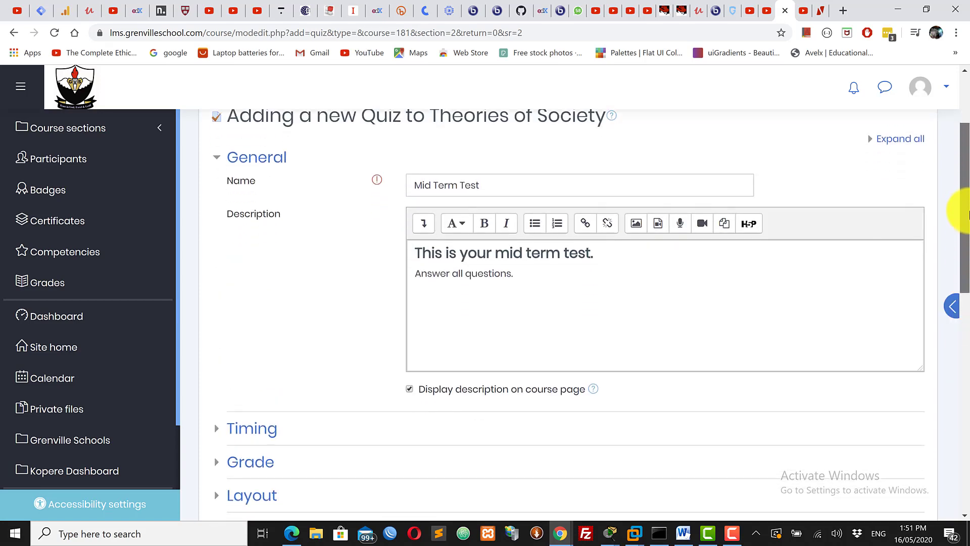
Expand the quiz's timing settings, enable the opening date and set it to 20 May 2020.
{"action": "left_click_drag", "start_coordinate": [966, 205], "coordinate": [965, 256]}
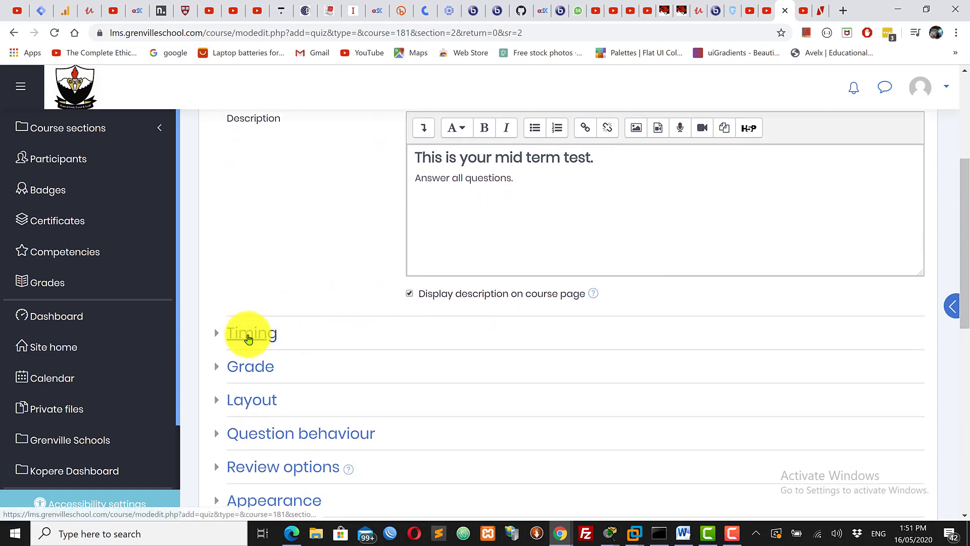
{"action": "left_click", "coordinate": [248, 337]}
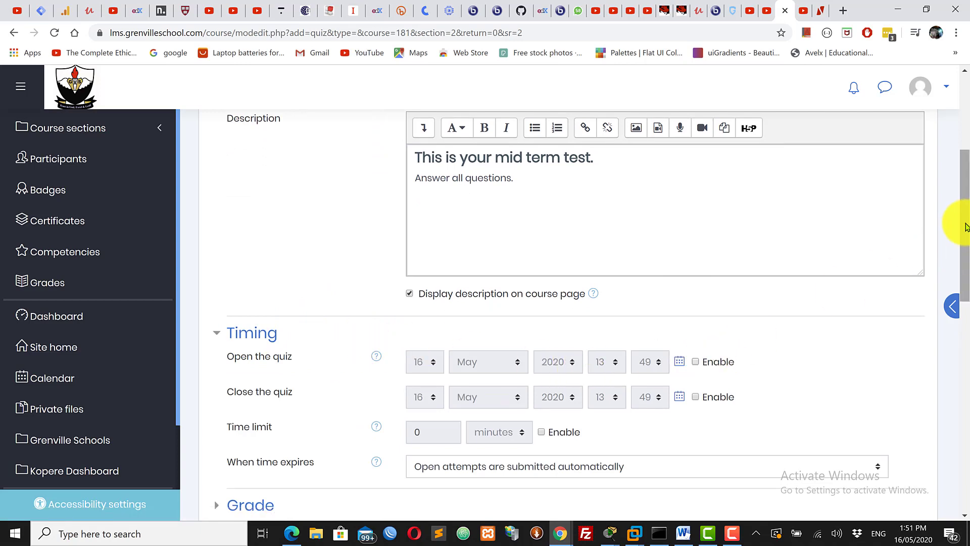
{"action": "scroll", "coordinate": [962, 258], "scroll_direction": "down", "scroll_amount": 3}
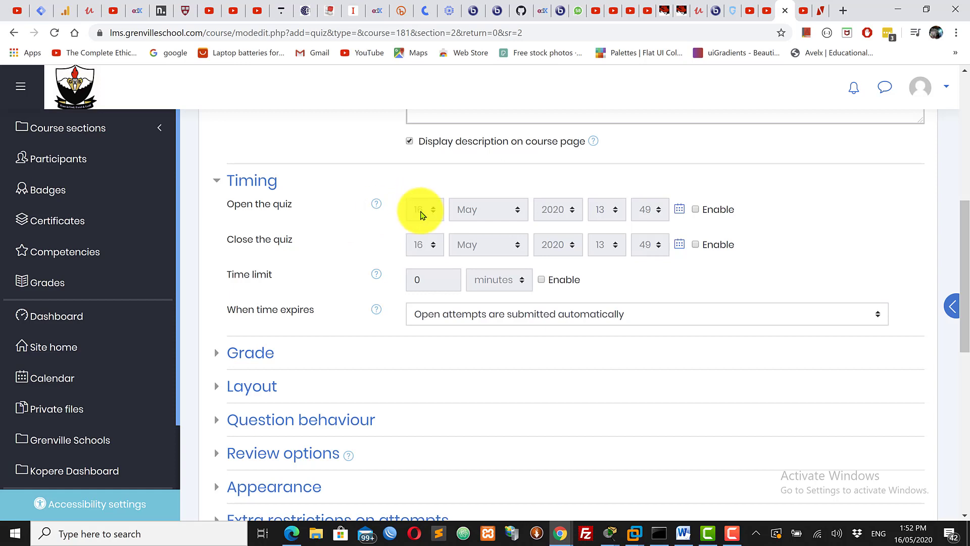
{"action": "left_click", "coordinate": [695, 211]}
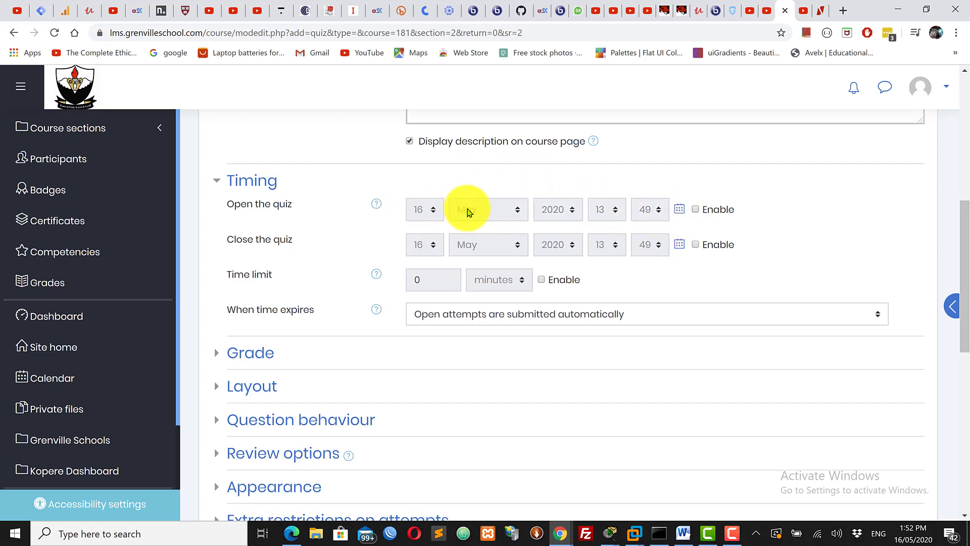
{"action": "left_click", "coordinate": [695, 212]}
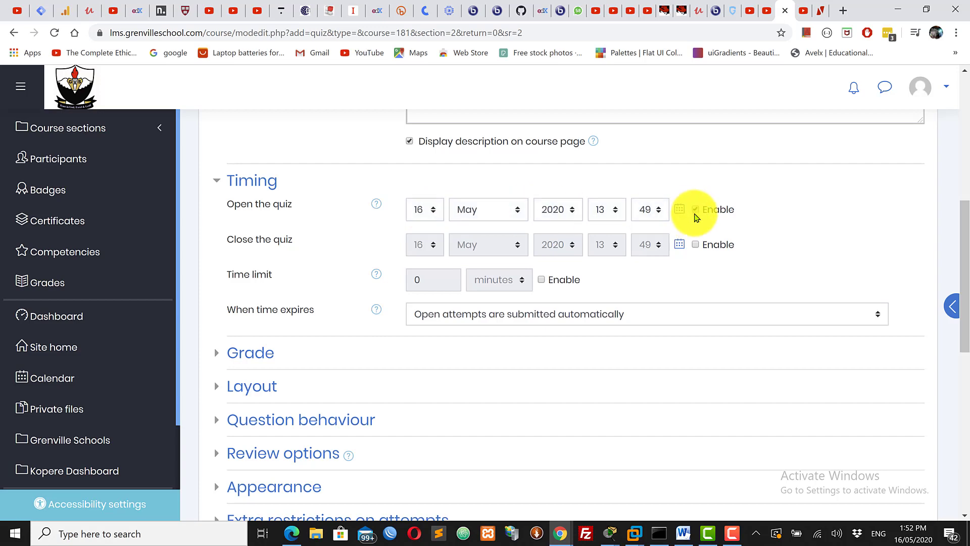
{"action": "left_click", "coordinate": [424, 209]}
{"action": "scroll", "coordinate": [441, 359], "scroll_direction": "down", "scroll_amount": 1}
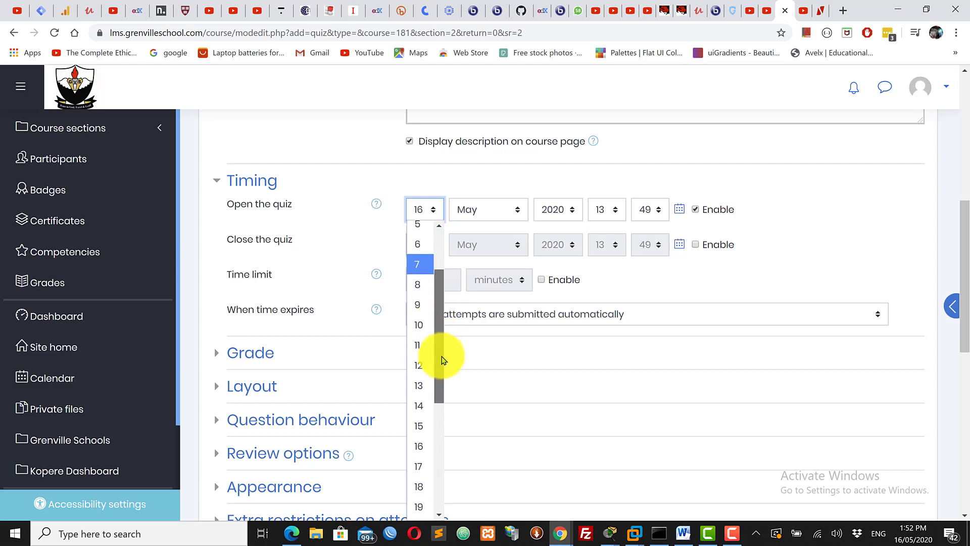
{"action": "left_click_drag", "start_coordinate": [441, 359], "coordinate": [444, 390]}
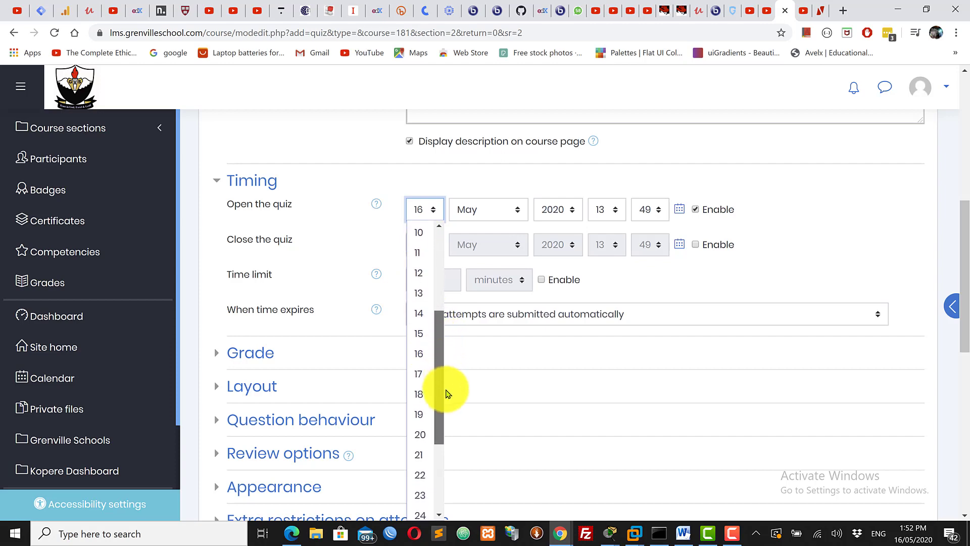
{"action": "left_click", "coordinate": [422, 435]}
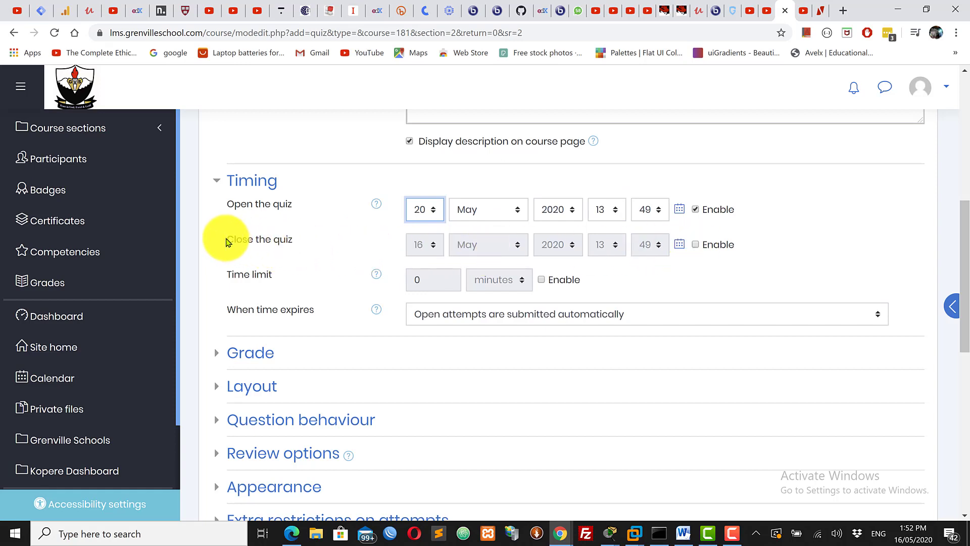
Enable the quiz's closing date and set it to 20 May 2020 with the hour at 00.
{"action": "left_click_drag", "start_coordinate": [226, 238], "coordinate": [306, 240]}
{"action": "left_click", "coordinate": [764, 245]}
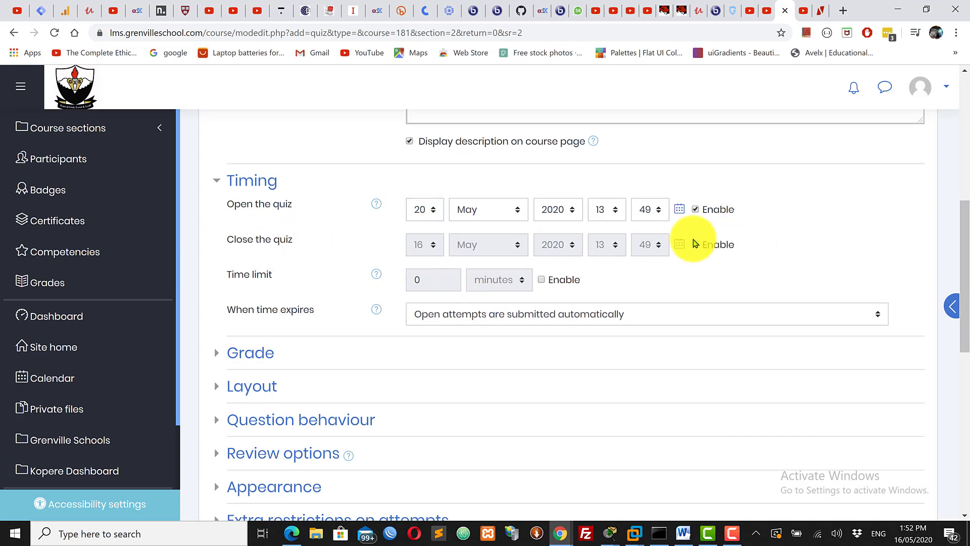
{"action": "left_click", "coordinate": [695, 245]}
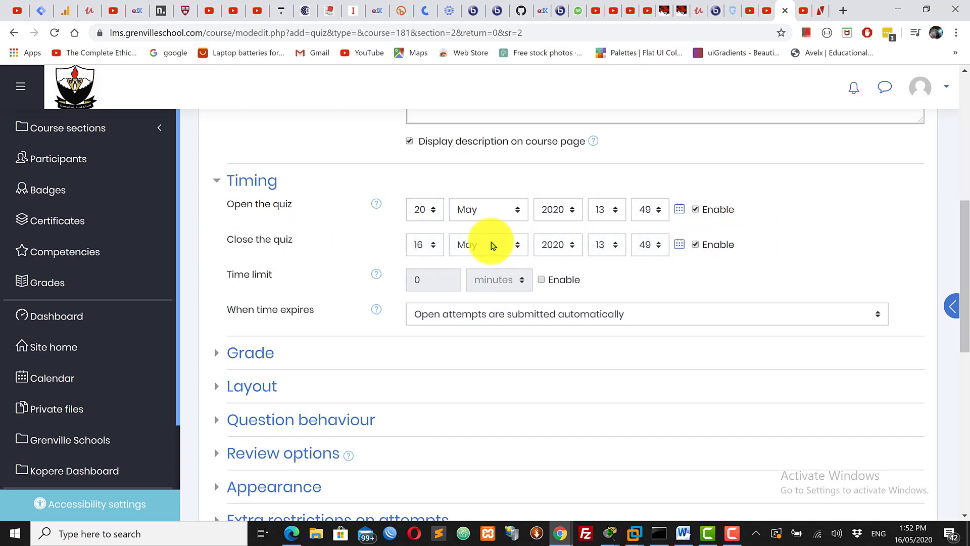
{"action": "left_click", "coordinate": [426, 244]}
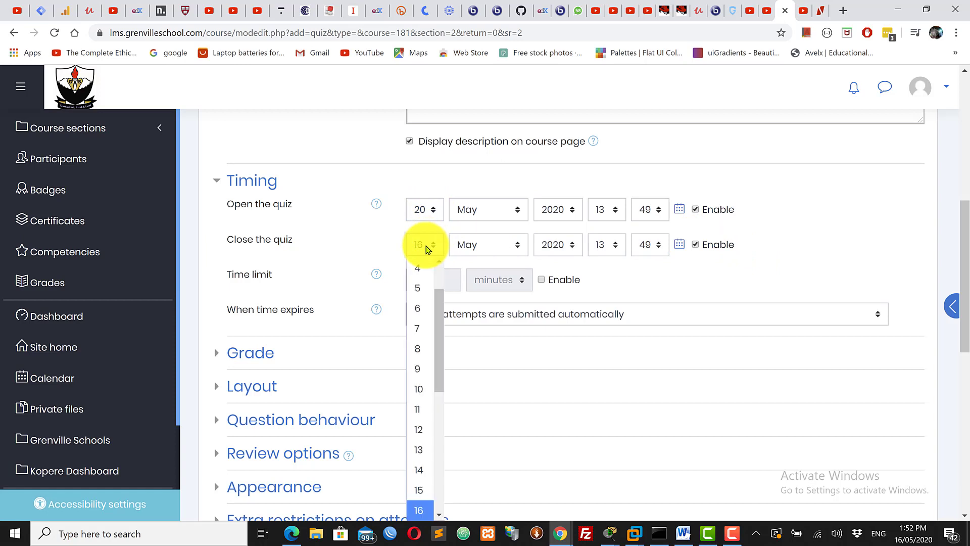
{"action": "left_click_drag", "start_coordinate": [439, 313], "coordinate": [433, 415]}
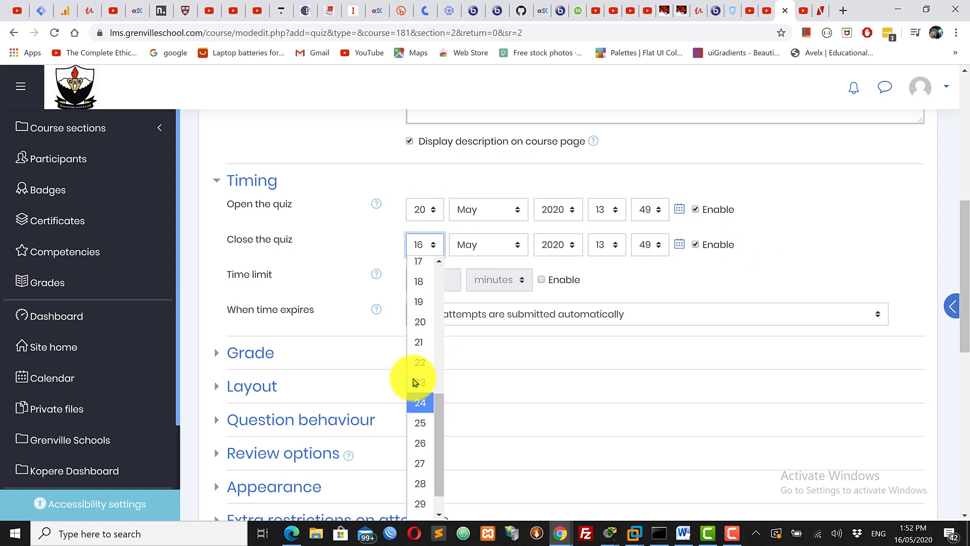
{"action": "left_click", "coordinate": [416, 326]}
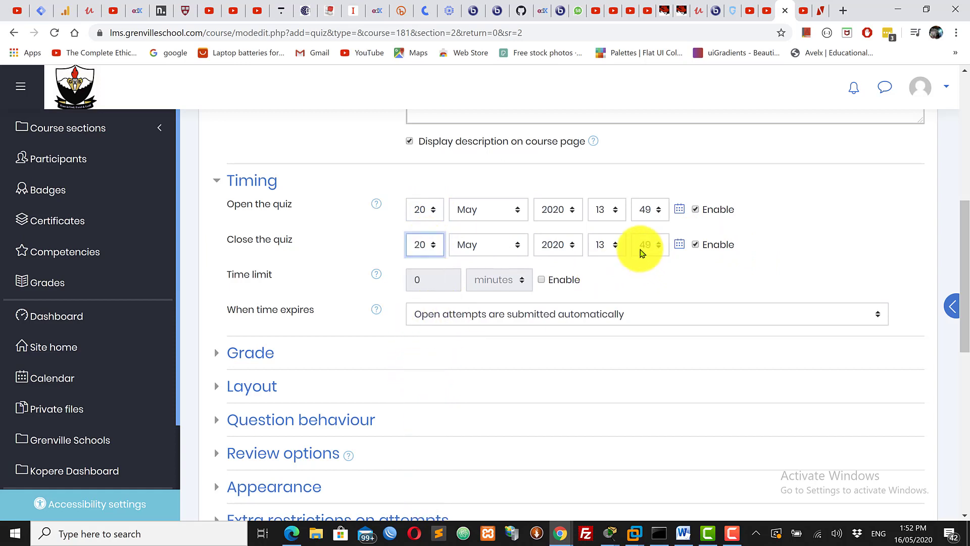
{"action": "left_click", "coordinate": [602, 244]}
{"action": "scroll", "coordinate": [609, 268], "scroll_direction": "up", "scroll_amount": 1}
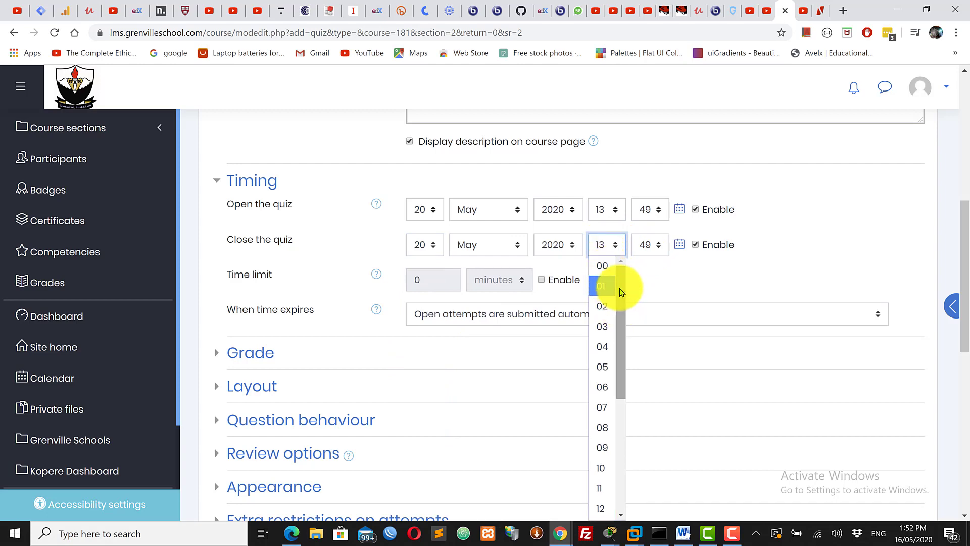
{"action": "left_click", "coordinate": [606, 267]}
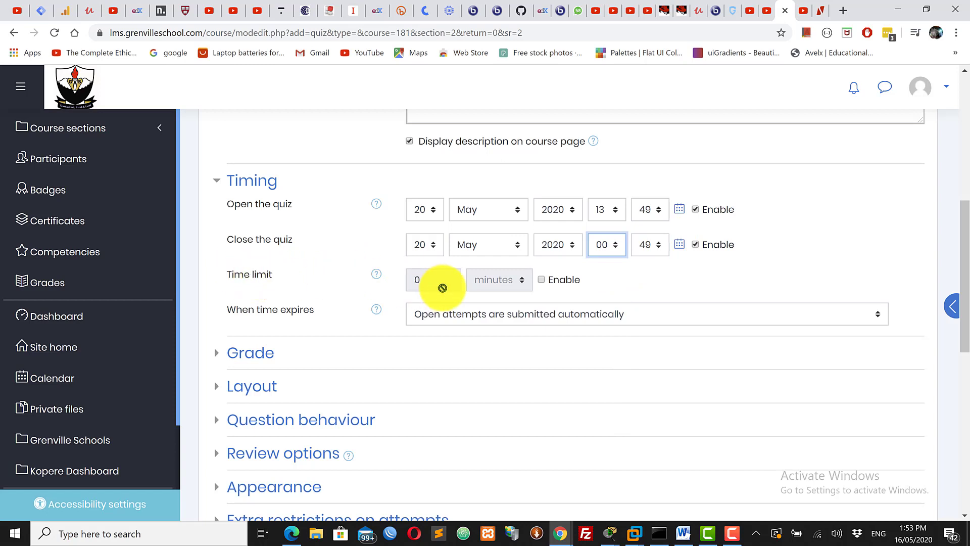
Enable the quiz's time limit, read its help text and set the limit to 60 minutes.
{"action": "left_click", "coordinate": [542, 281]}
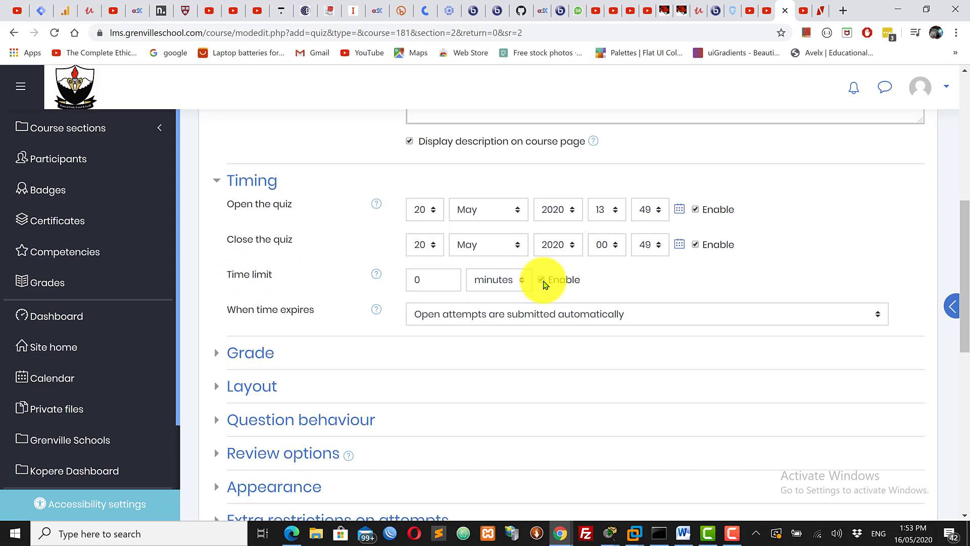
{"action": "left_click", "coordinate": [376, 275]}
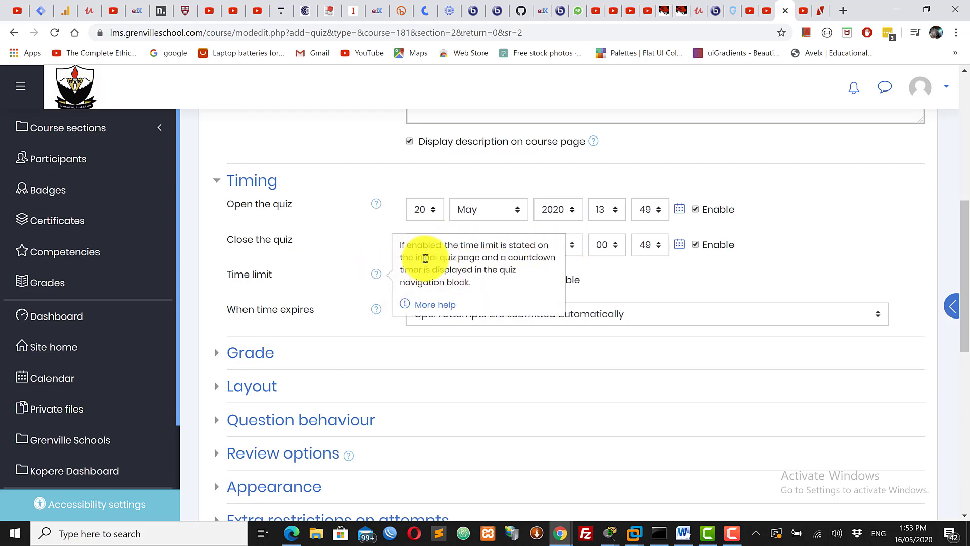
{"action": "left_click_drag", "start_coordinate": [400, 245], "coordinate": [468, 263]}
{"action": "left_click", "coordinate": [659, 281]}
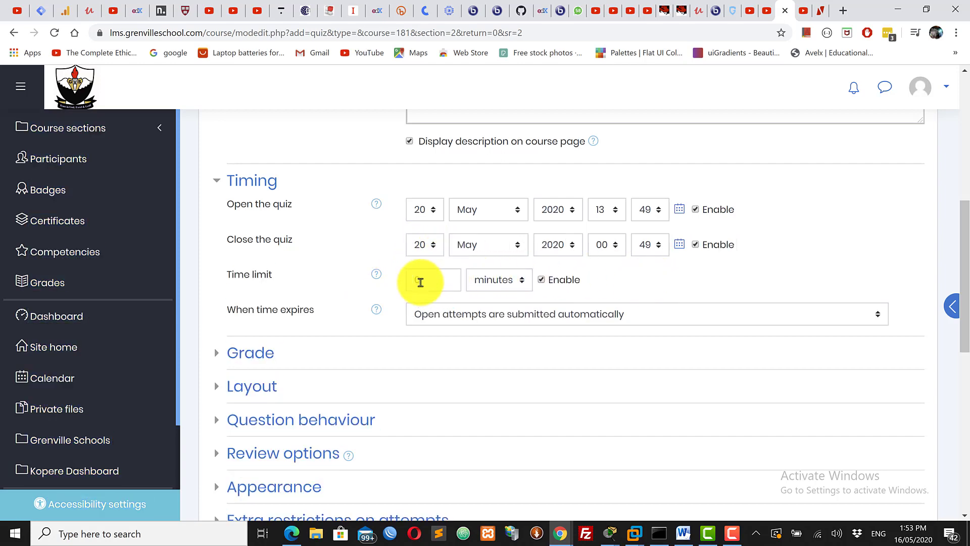
{"action": "left_click", "coordinate": [377, 274]}
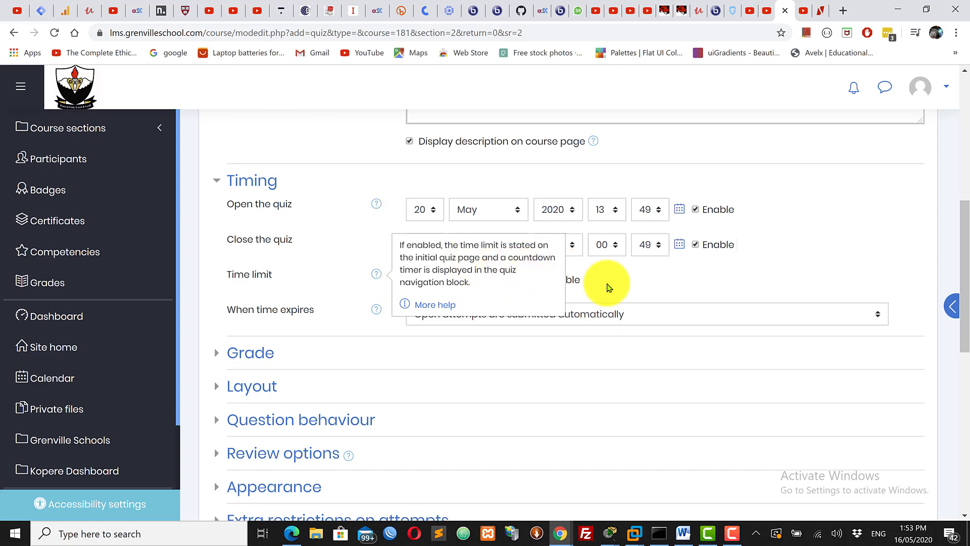
{"action": "left_click", "coordinate": [657, 282]}
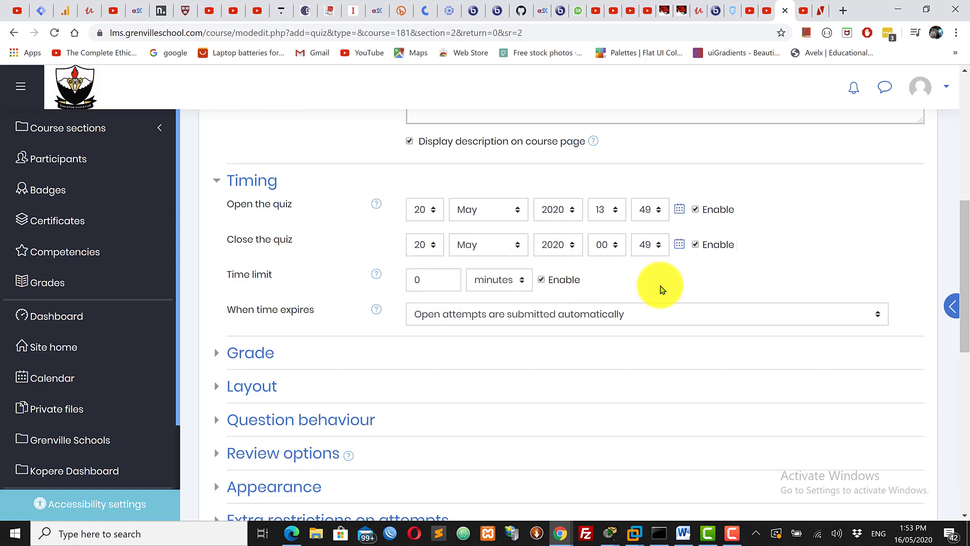
{"action": "double_click", "coordinate": [427, 279]}
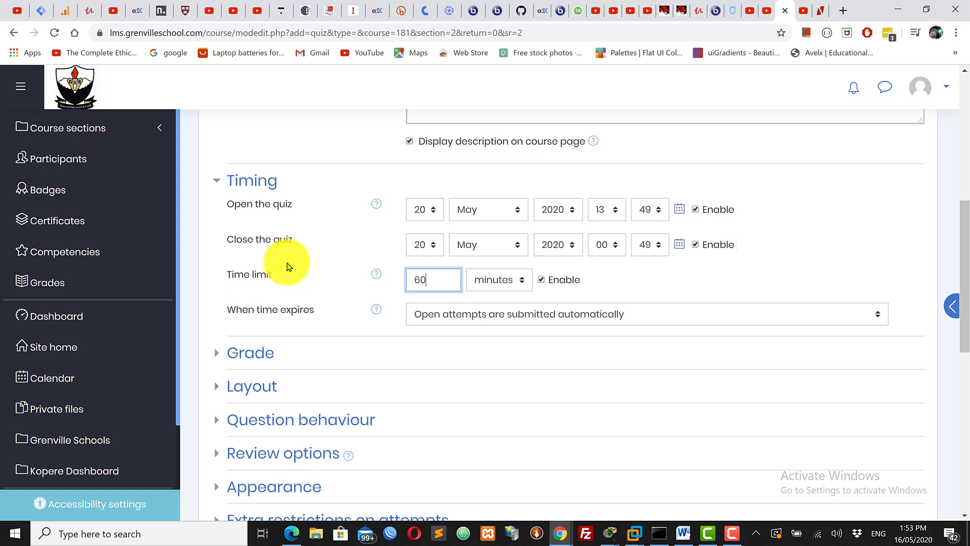
{"action": "left_click", "coordinate": [652, 291]}
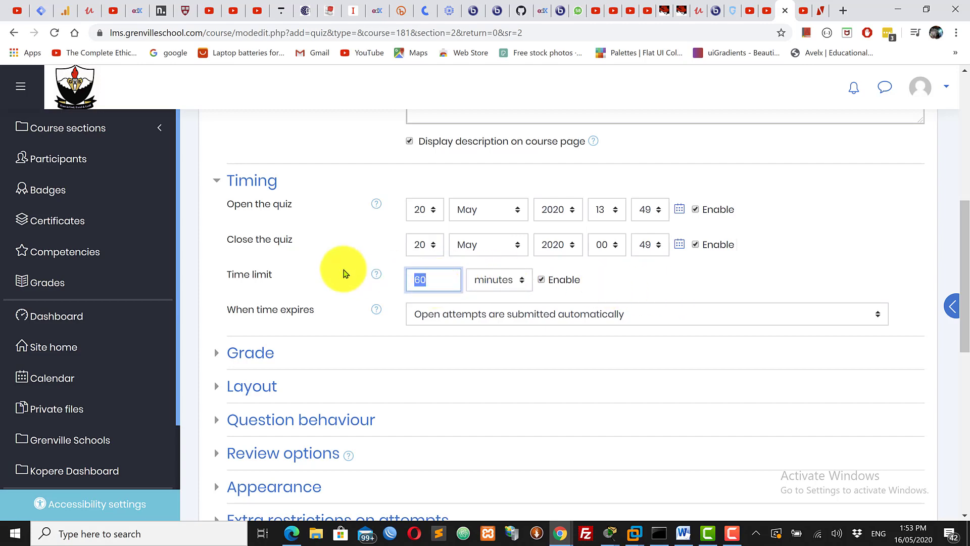
Try days as the time limit's unit and return it to minutes.
{"action": "left_click", "coordinate": [493, 278]}
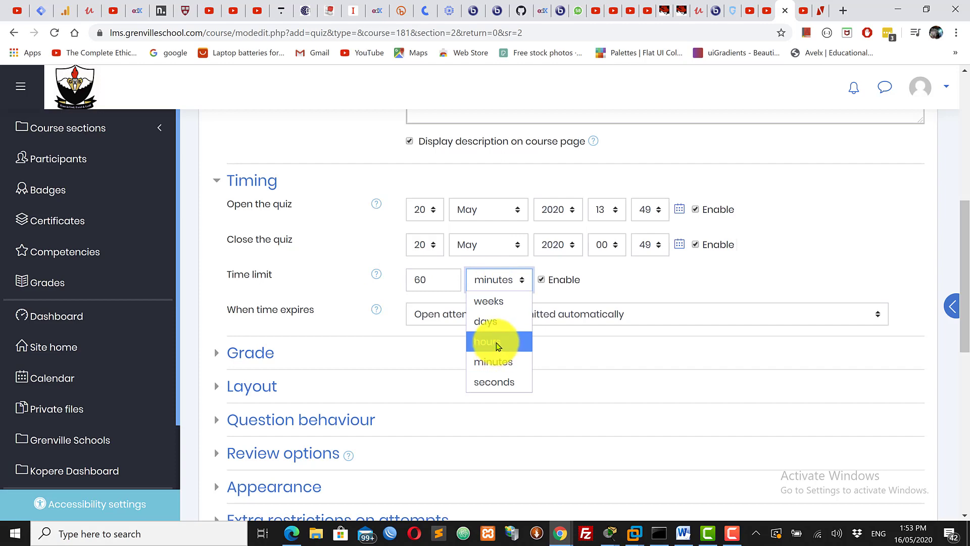
{"action": "left_click", "coordinate": [487, 321]}
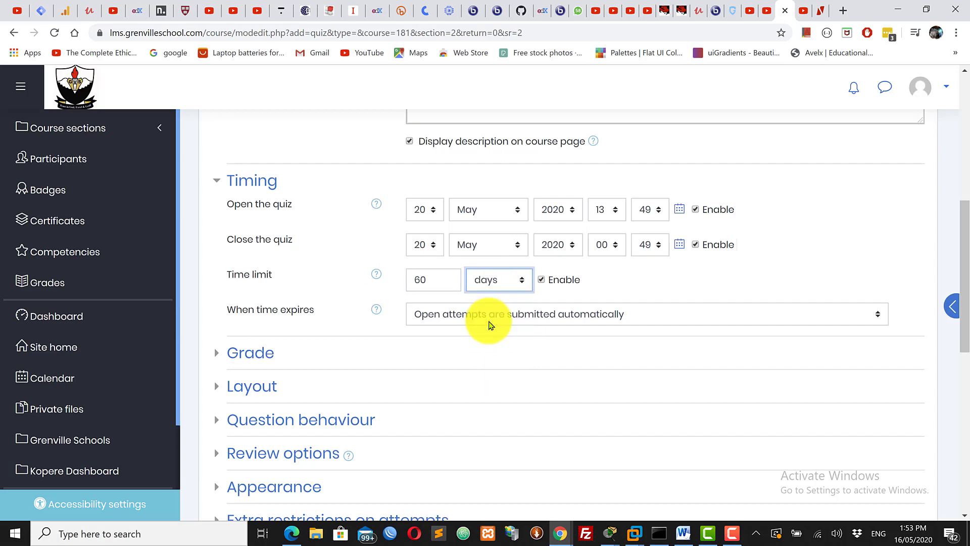
{"action": "left_click", "coordinate": [495, 282]}
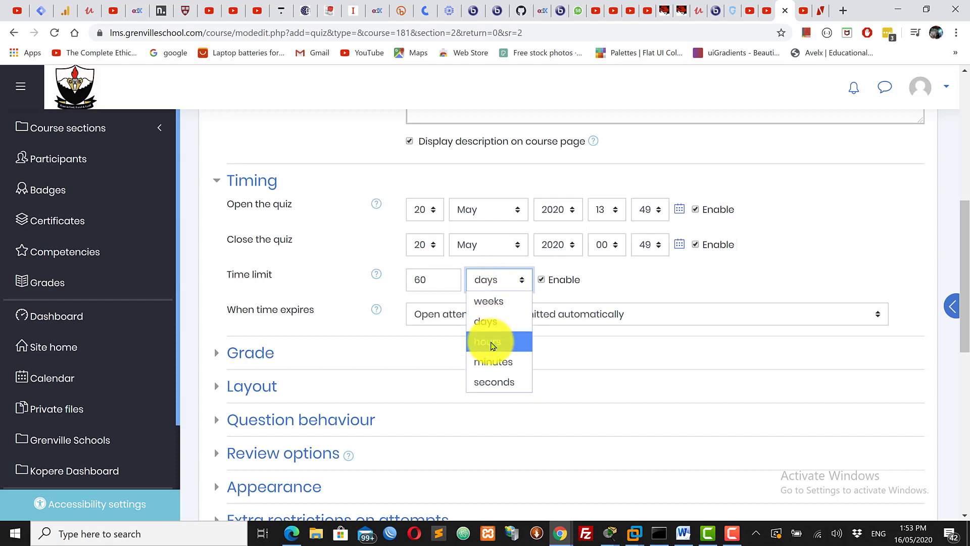
{"action": "left_click", "coordinate": [498, 361]}
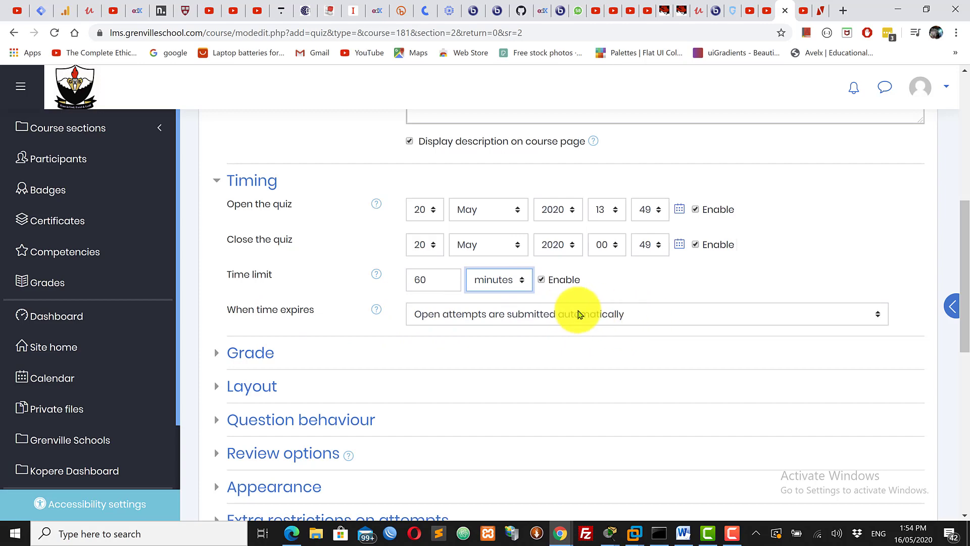
Review the choices for what happens when the quiz time expires, keeping open attempts submitted automatically.
{"action": "left_click", "coordinate": [645, 319]}
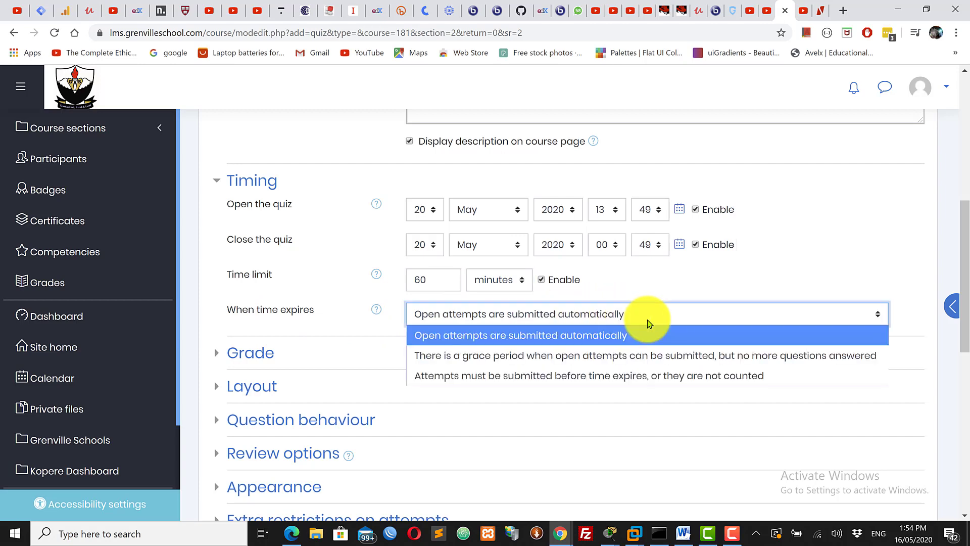
{"action": "left_click", "coordinate": [631, 284]}
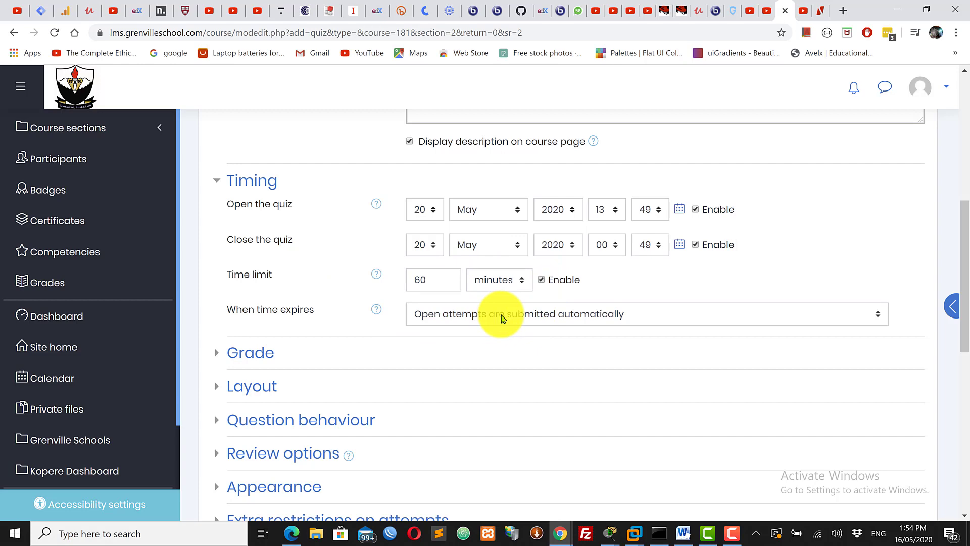
{"action": "left_click", "coordinate": [573, 316]}
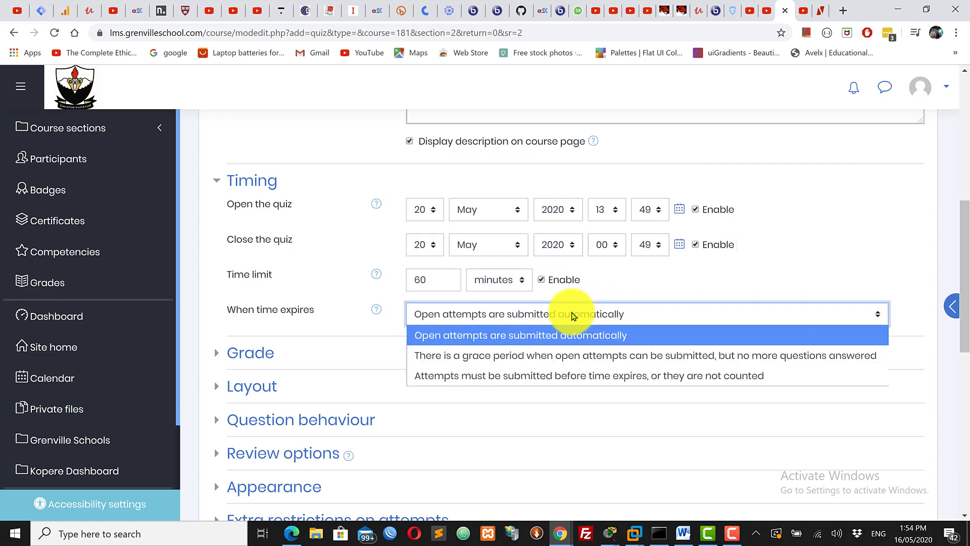
{"action": "left_click", "coordinate": [629, 291]}
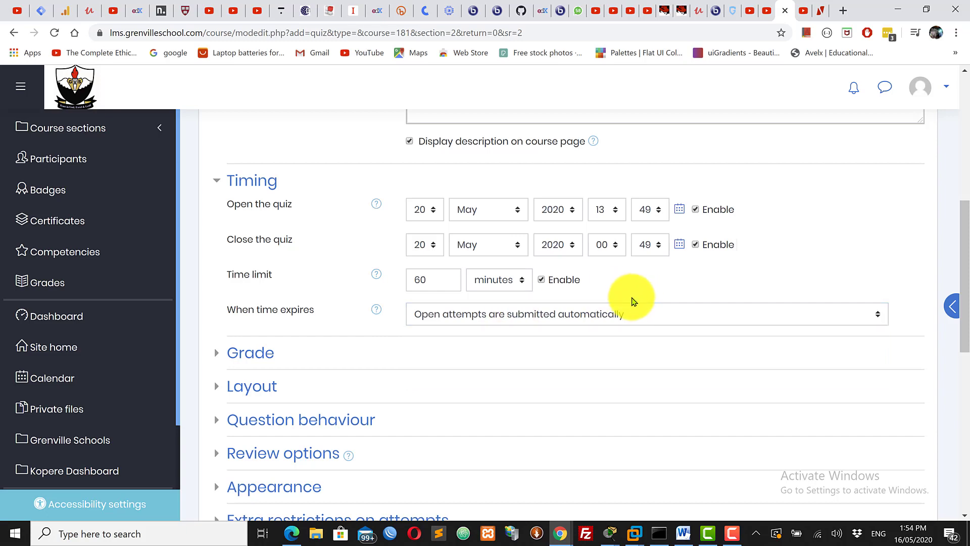
{"action": "left_click", "coordinate": [624, 317]}
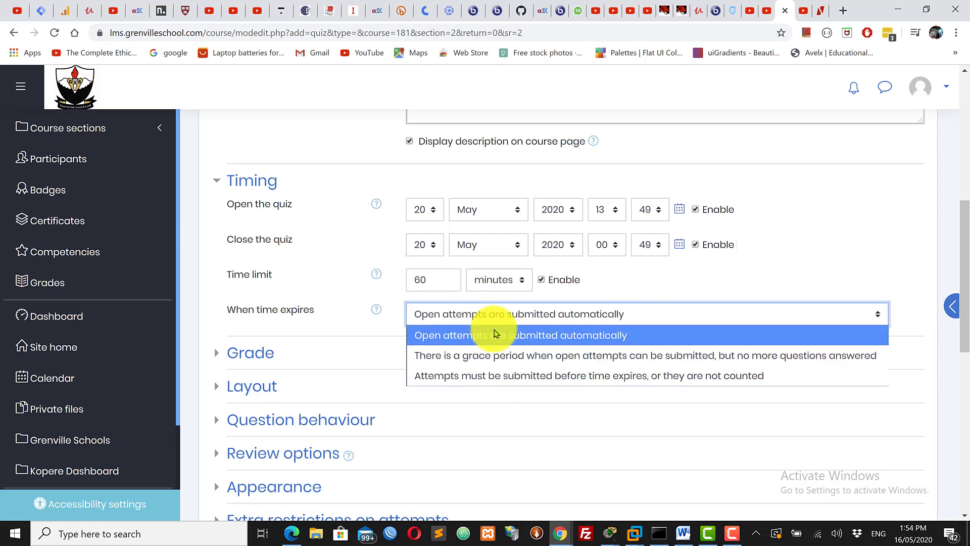
{"action": "left_click", "coordinate": [634, 278]}
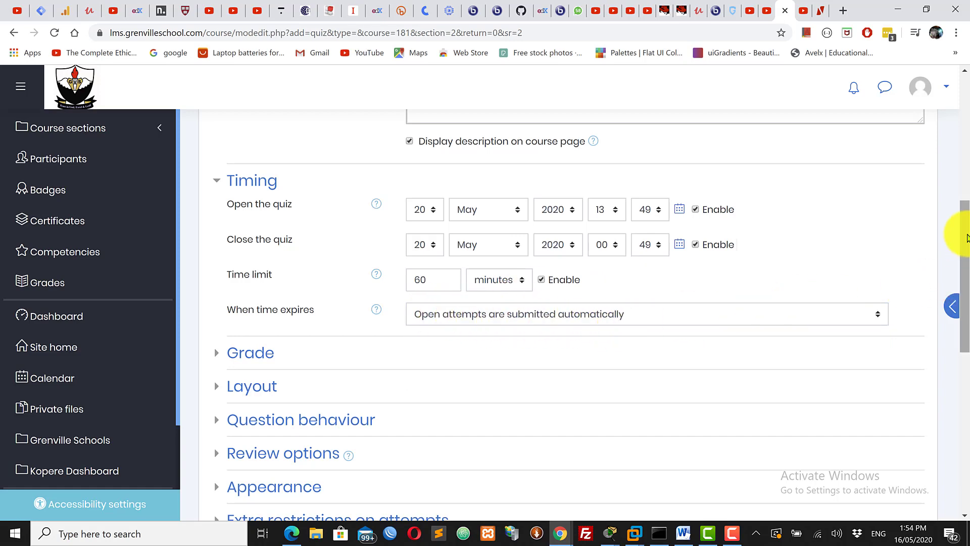
Expand the quiz's grade settings, try 40 as the grade to pass and clear the value again.
{"action": "left_click_drag", "start_coordinate": [966, 235], "coordinate": [964, 272]}
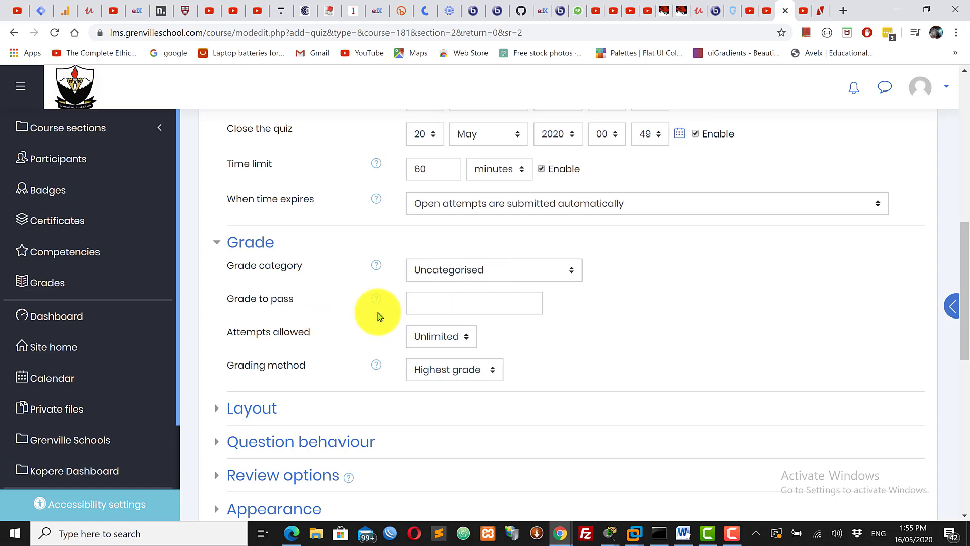
{"action": "left_click", "coordinate": [453, 300]}
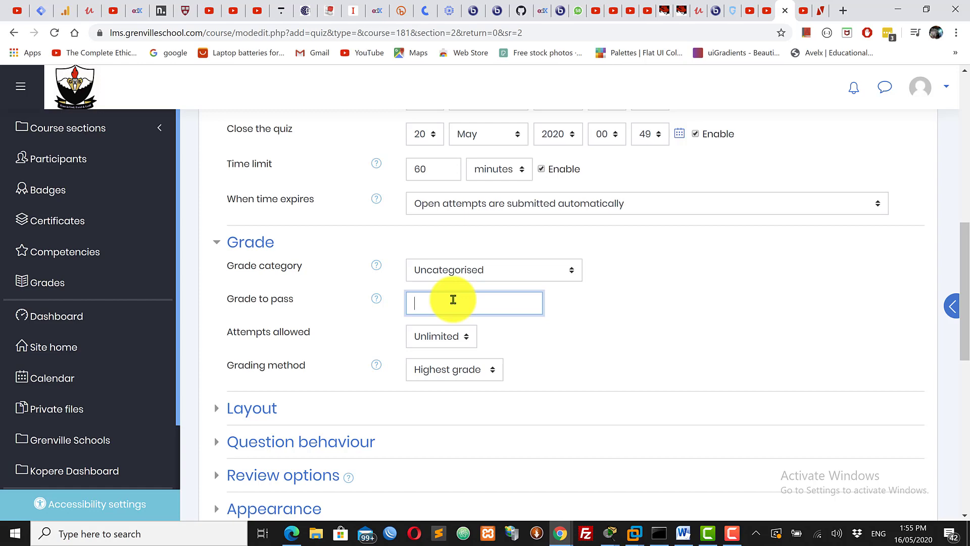
{"action": "type", "text": "40"}
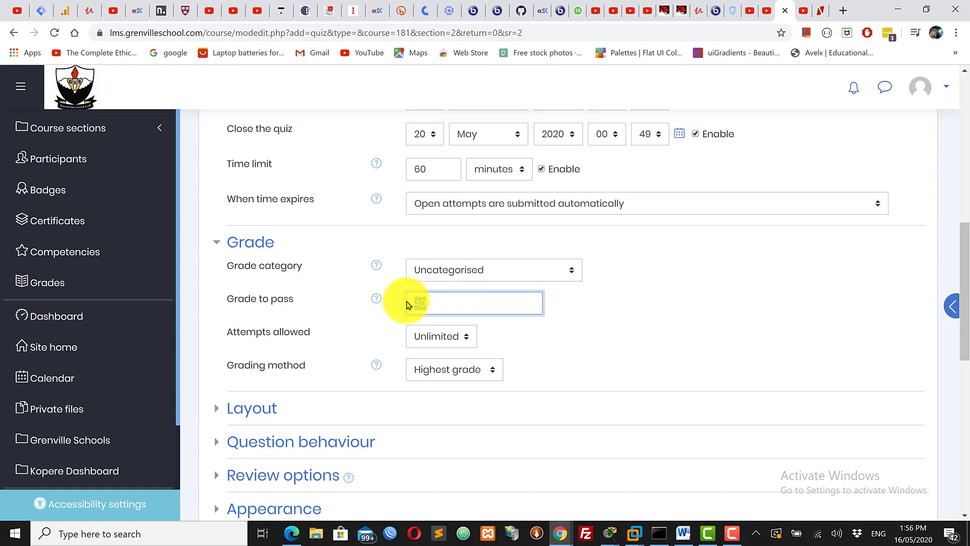
{"action": "left_click_drag", "start_coordinate": [401, 304], "coordinate": [441, 306]}
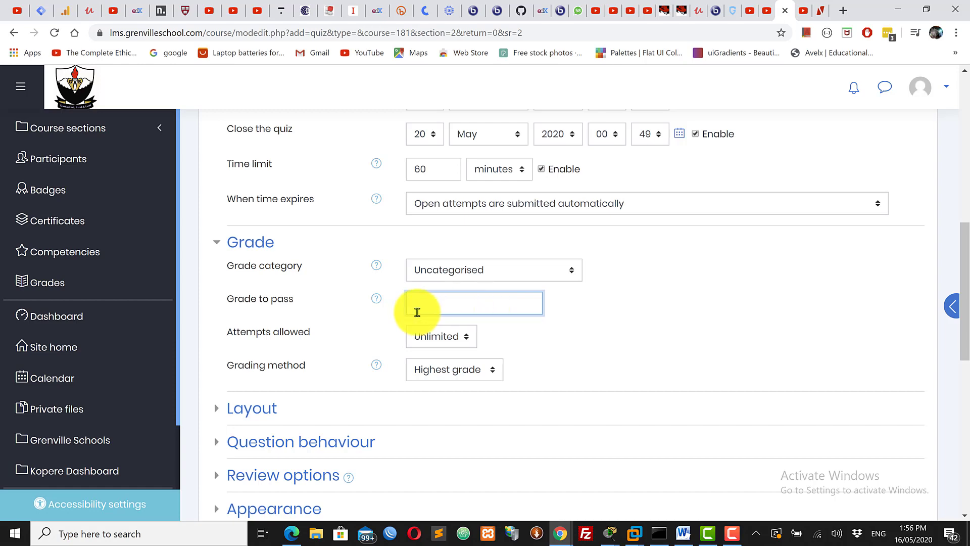
{"action": "left_click", "coordinate": [673, 321]}
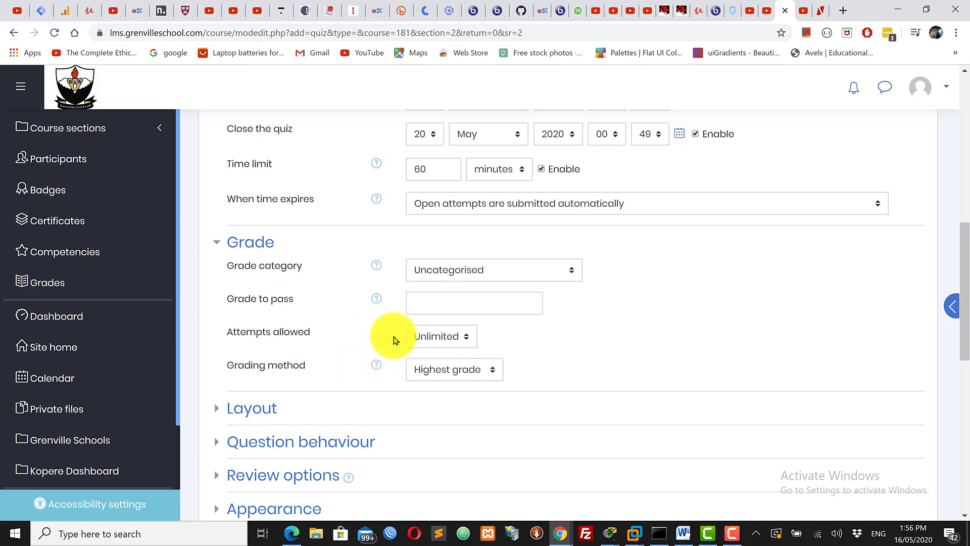
Try 1 as the number of attempts allowed and return it to Unlimited.
{"action": "left_click", "coordinate": [441, 340]}
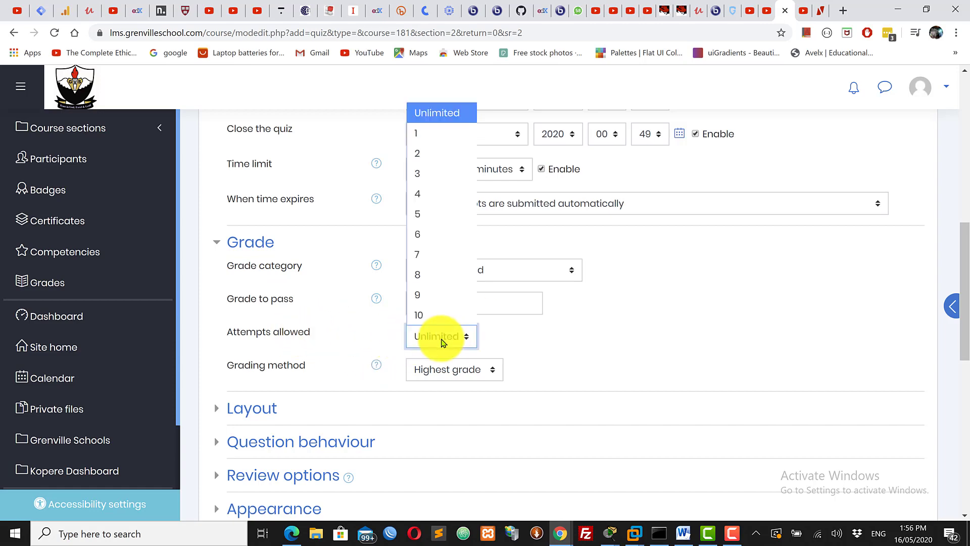
{"action": "left_click", "coordinate": [443, 137]}
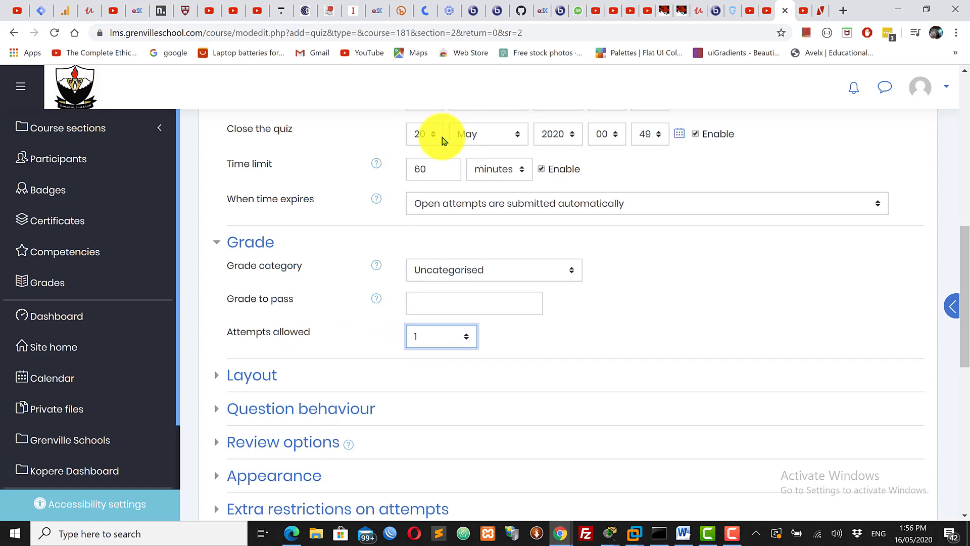
{"action": "left_click", "coordinate": [439, 336]}
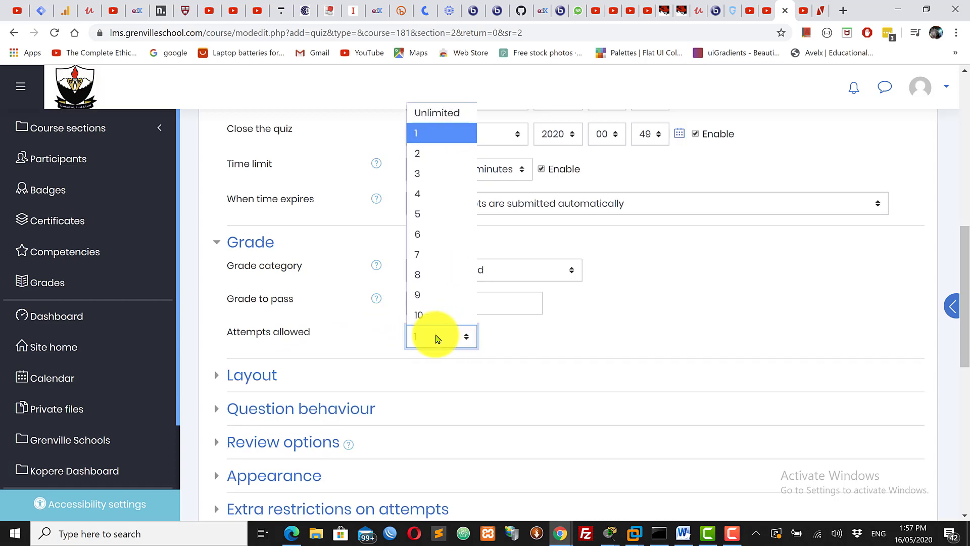
{"action": "left_click", "coordinate": [453, 113]}
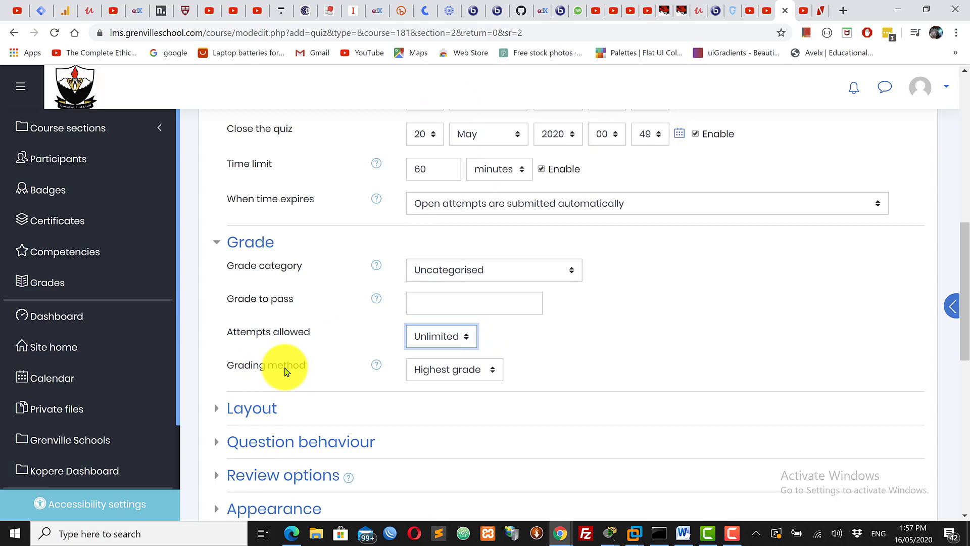
{"action": "left_click", "coordinate": [450, 337]}
{"action": "left_click", "coordinate": [450, 337]}
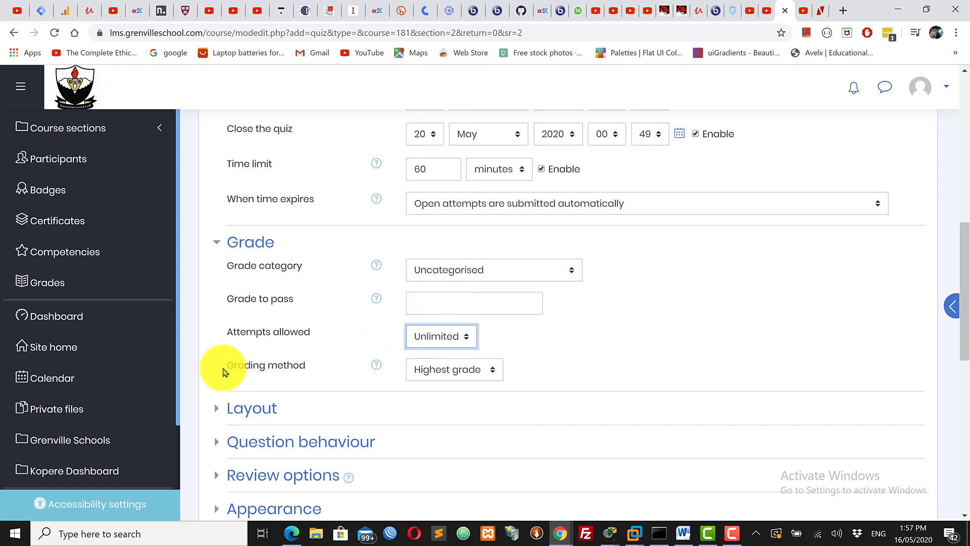
Review the grading methods offered for a quiz with several attempts.
{"action": "left_click_drag", "start_coordinate": [225, 367], "coordinate": [314, 369]}
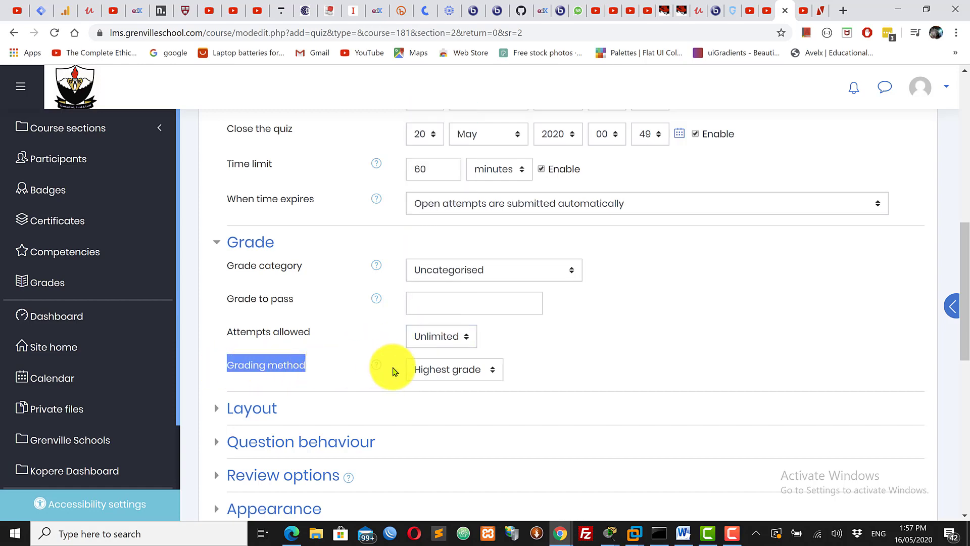
{"action": "left_click", "coordinate": [469, 370]}
{"action": "left_click", "coordinate": [600, 361]}
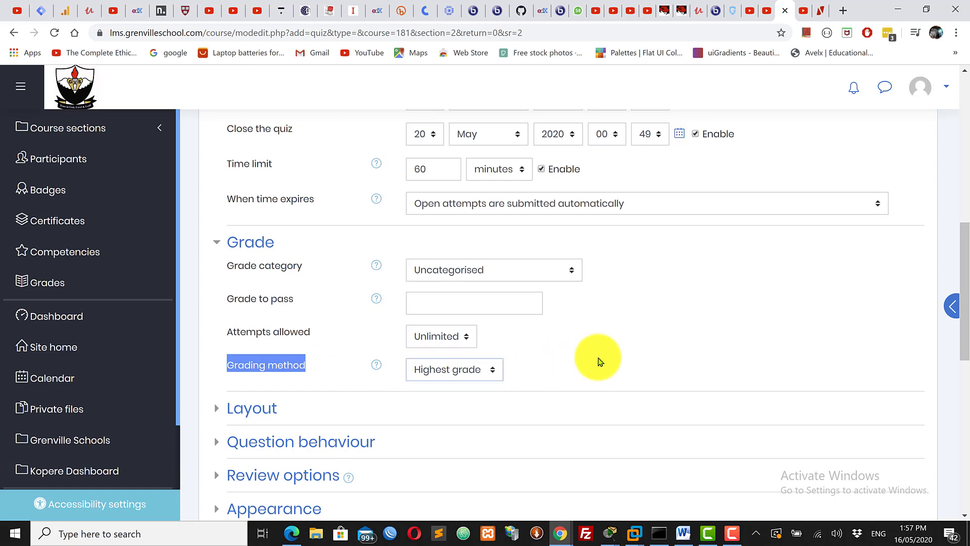
{"action": "left_click", "coordinate": [335, 353]}
{"action": "left_click", "coordinate": [452, 373]}
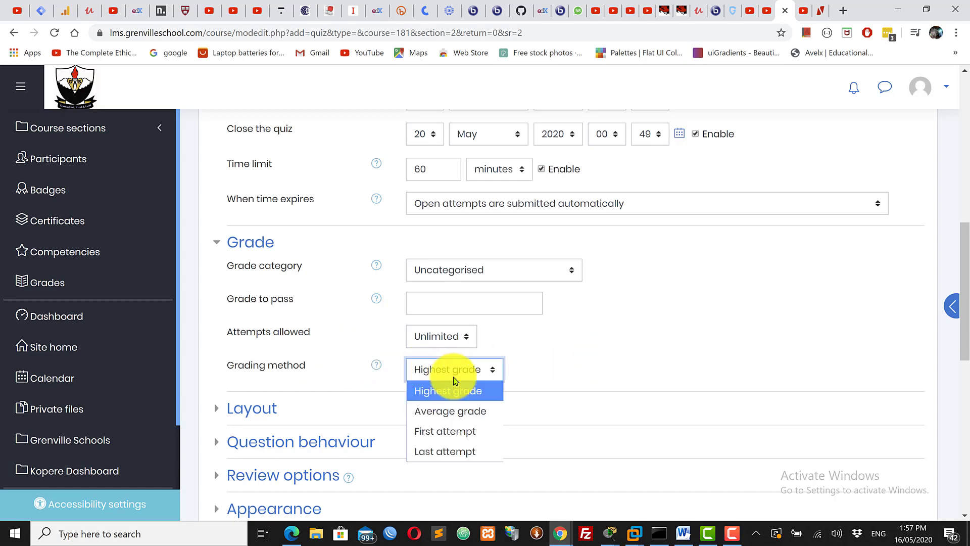
{"action": "left_click", "coordinate": [526, 364]}
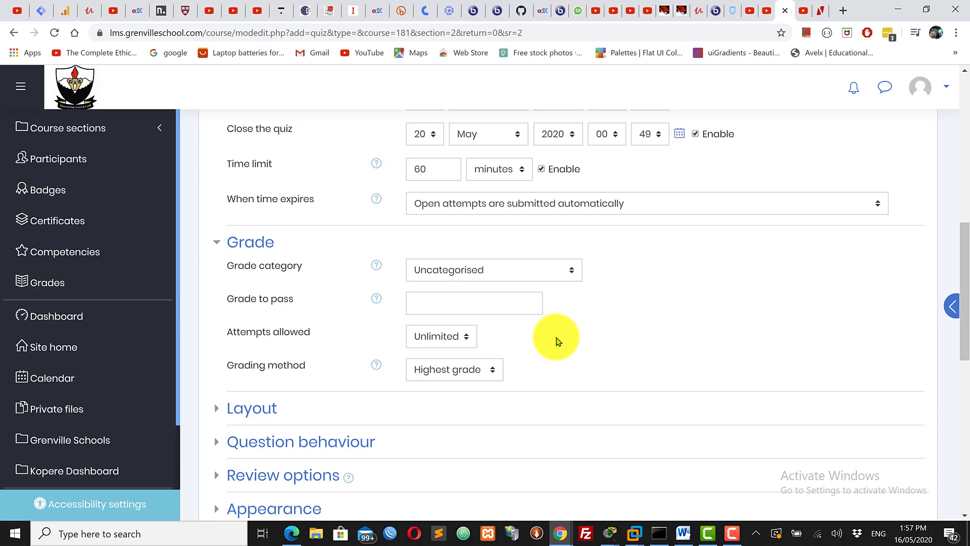
Try Average grade as the grading method and return it to Highest grade.
{"action": "left_click", "coordinate": [466, 373]}
{"action": "left_click", "coordinate": [464, 410]}
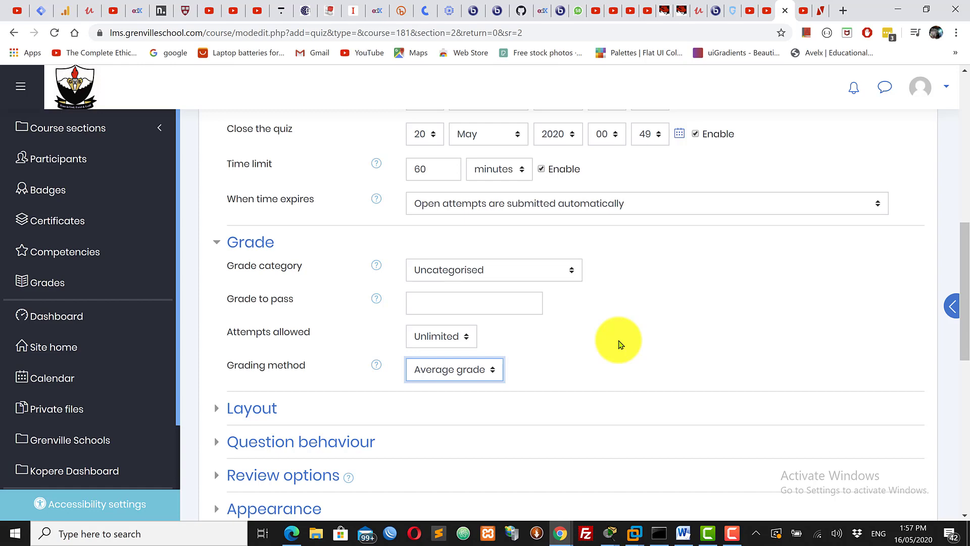
{"action": "left_click", "coordinate": [461, 371]}
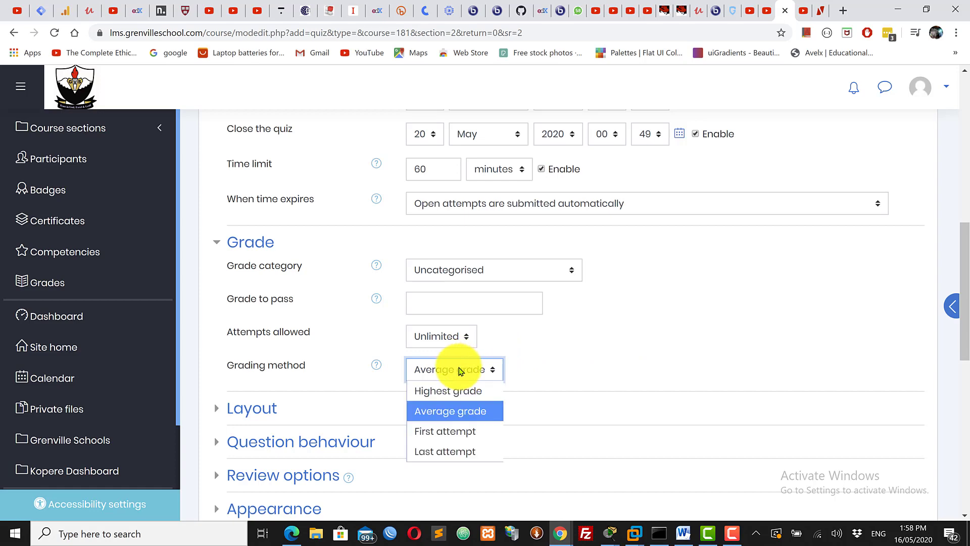
{"action": "left_click", "coordinate": [441, 391]}
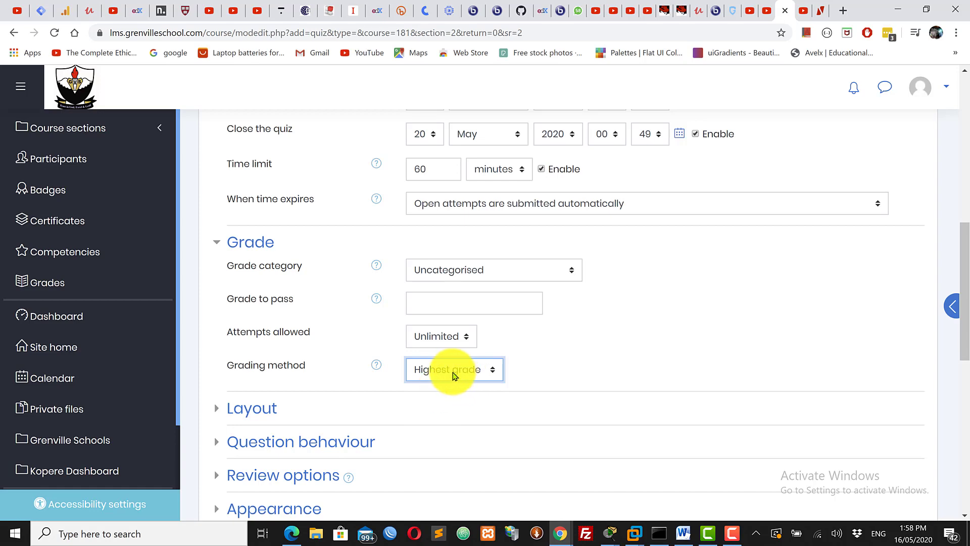
Try Last attempt as the grading method with 5 attempts allowed.
{"action": "left_click", "coordinate": [433, 374]}
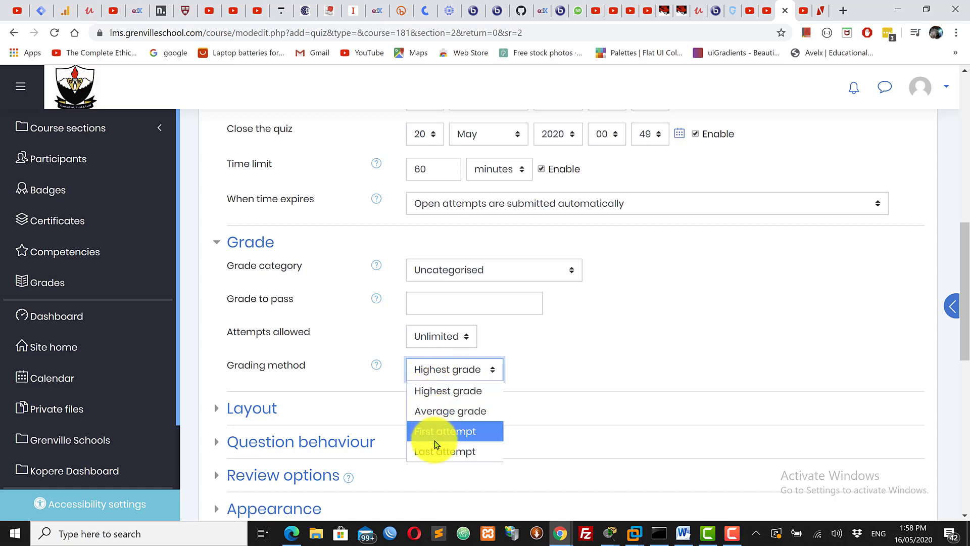
{"action": "left_click", "coordinate": [459, 455]}
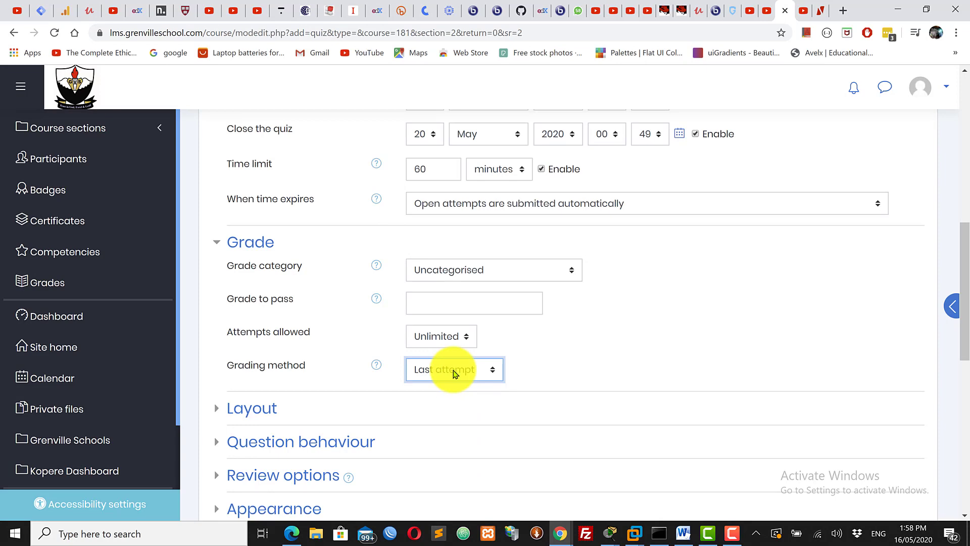
{"action": "left_click", "coordinate": [440, 337]}
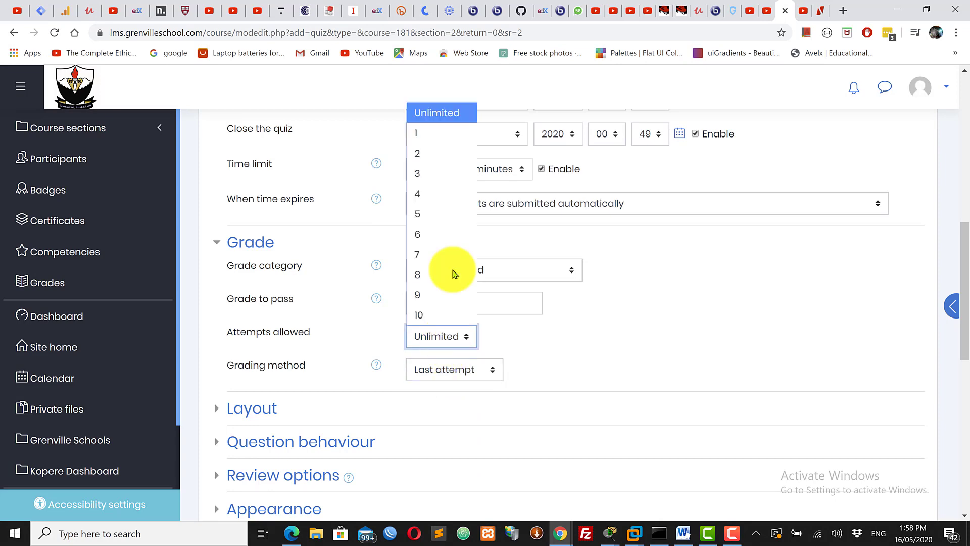
{"action": "left_click", "coordinate": [437, 213]}
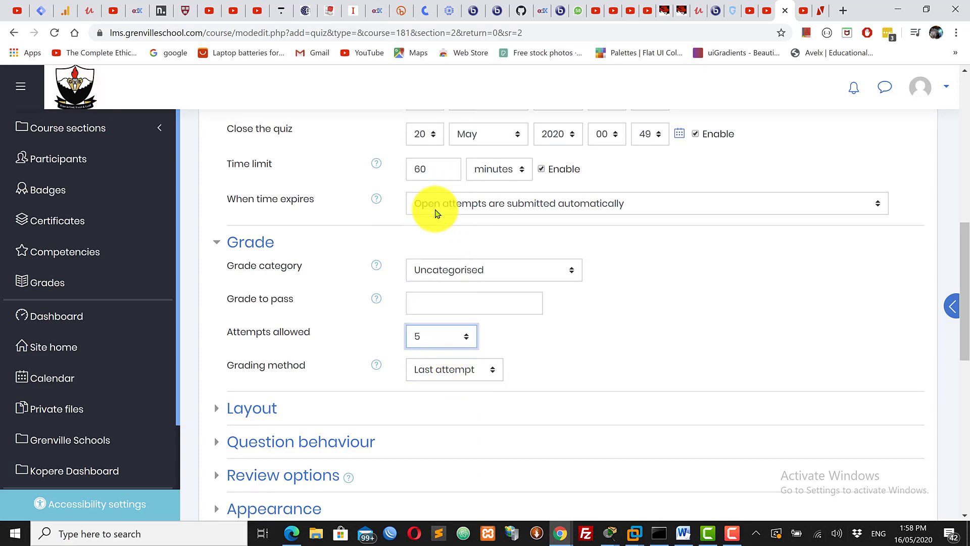
{"action": "left_click", "coordinate": [440, 372]}
{"action": "left_click", "coordinate": [548, 366]}
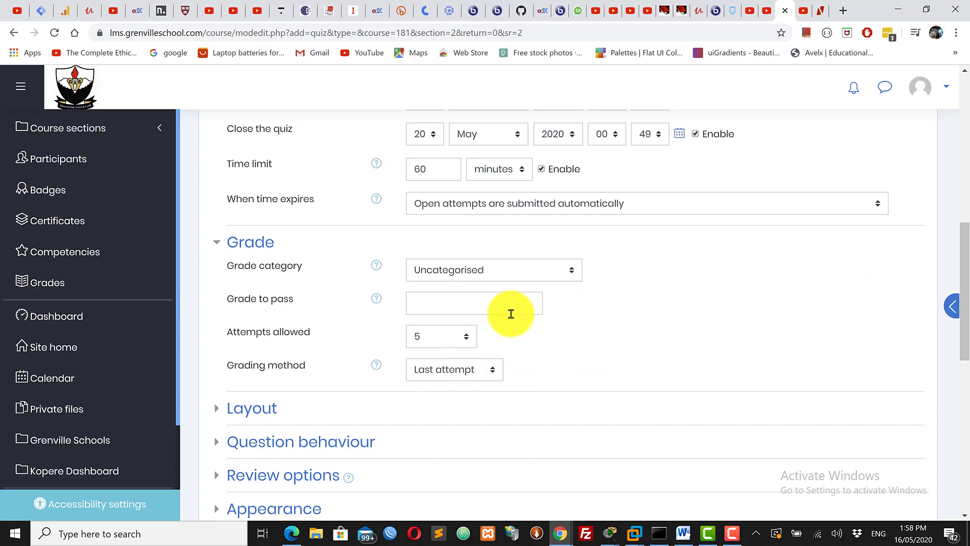
Set the quiz's attempts allowed to 1 and leave the grade to pass empty.
{"action": "left_click", "coordinate": [438, 344]}
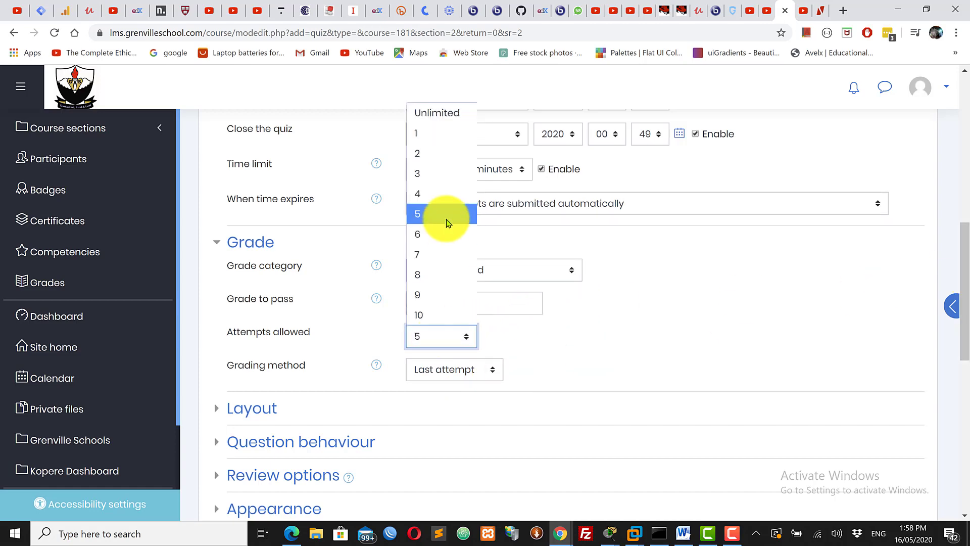
{"action": "left_click", "coordinate": [427, 138]}
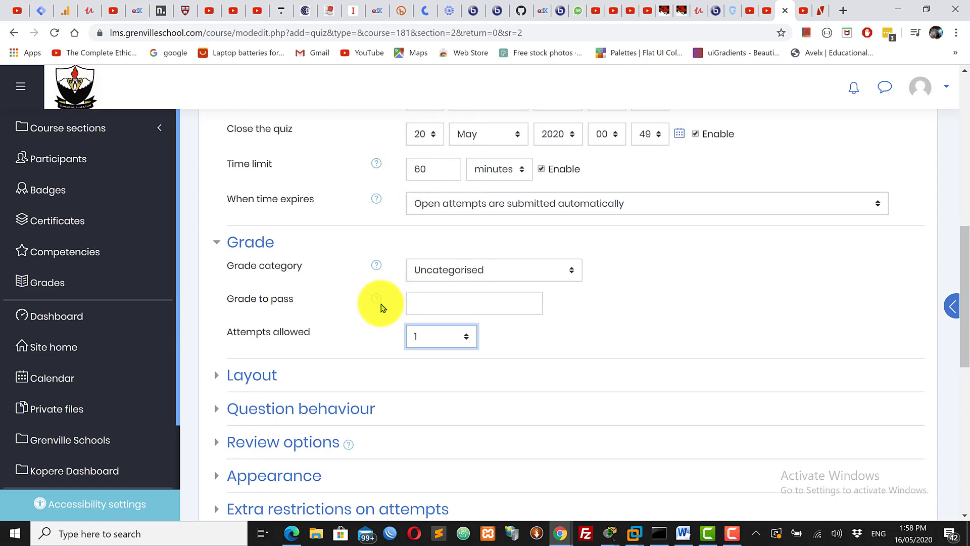
{"action": "left_click", "coordinate": [455, 303]}
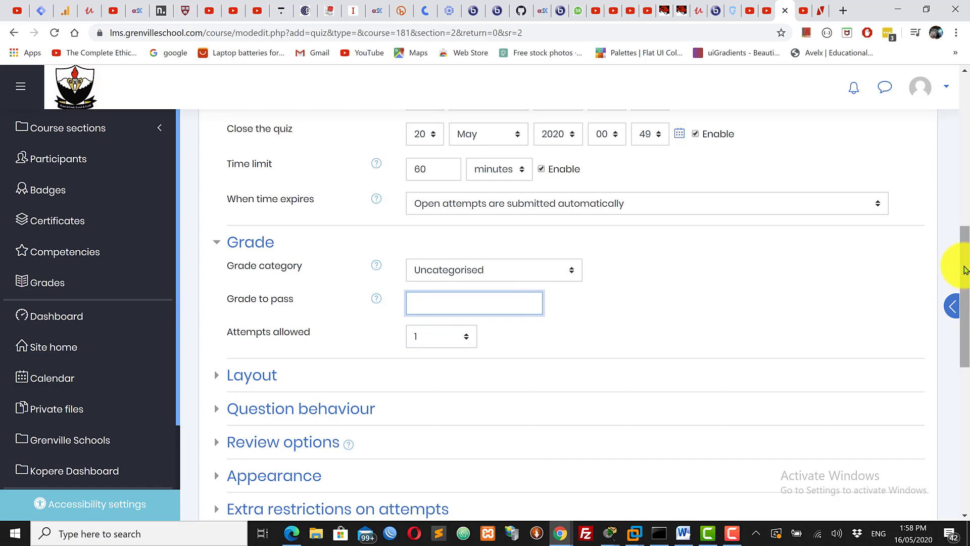
Expand the quiz's layout settings and review the new page choices, keeping Every question.
{"action": "scroll", "coordinate": [963, 282], "scroll_direction": "down", "scroll_amount": 3}
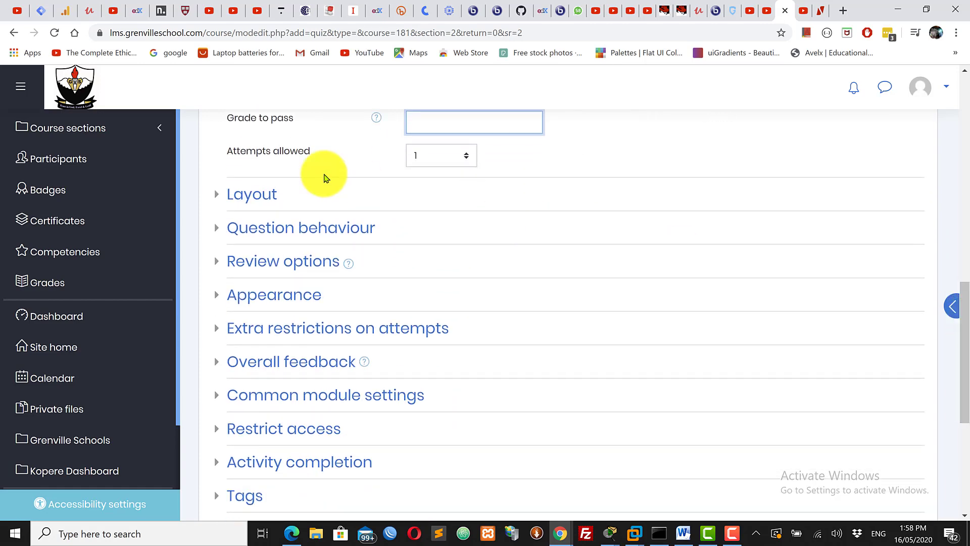
{"action": "left_click", "coordinate": [261, 196]}
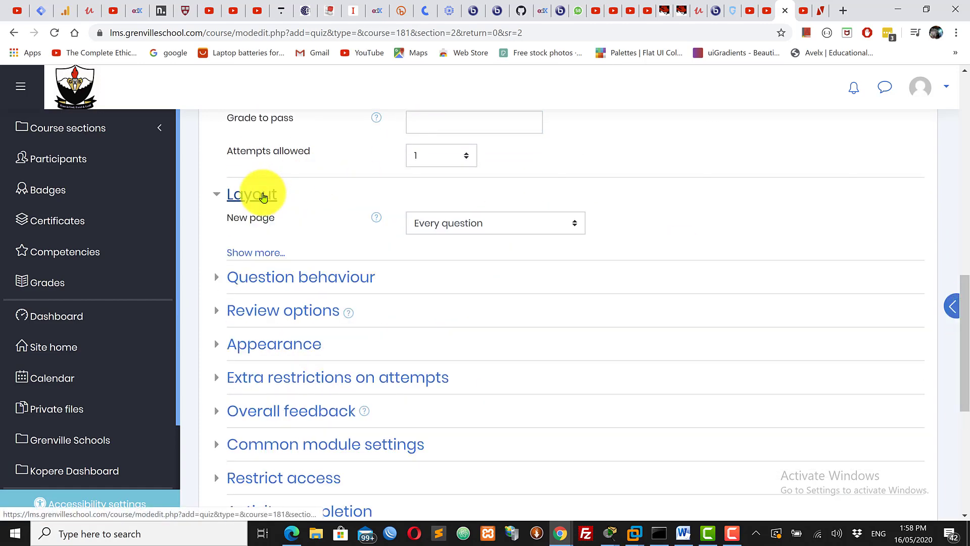
{"action": "left_click", "coordinate": [472, 221]}
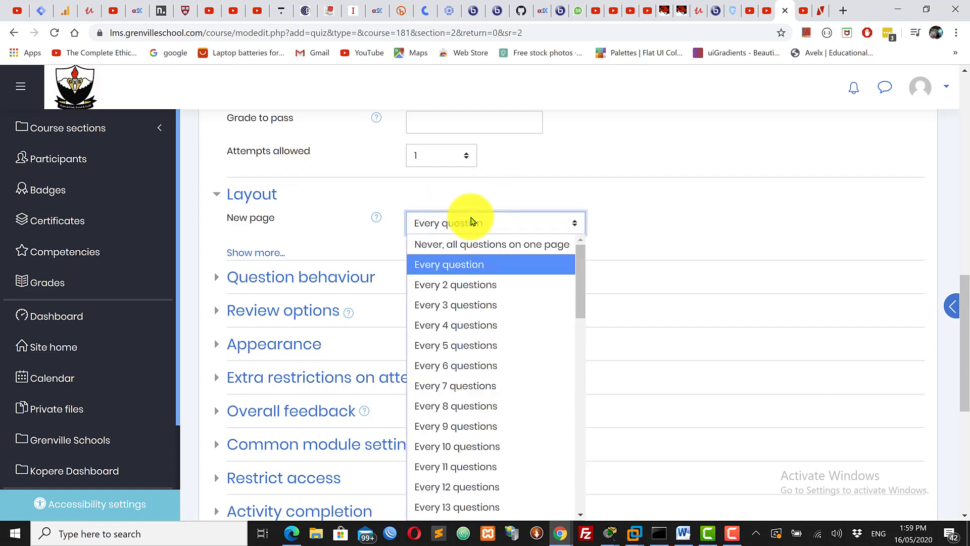
{"action": "left_click", "coordinate": [399, 193]}
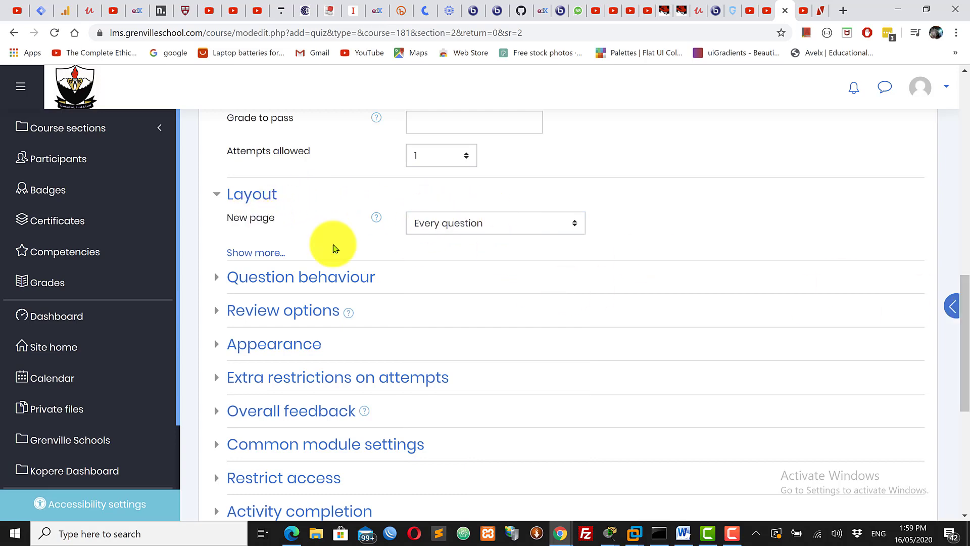
Review the navigation method under Layout and the choices for how questions behave, keeping Free and Deferred feedback.
{"action": "left_click", "coordinate": [264, 254]}
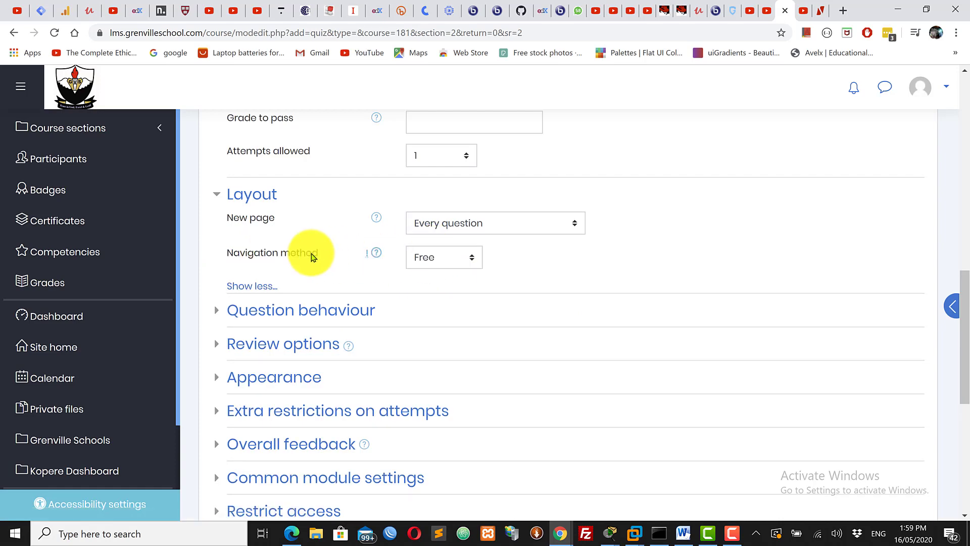
{"action": "left_click", "coordinate": [251, 198]}
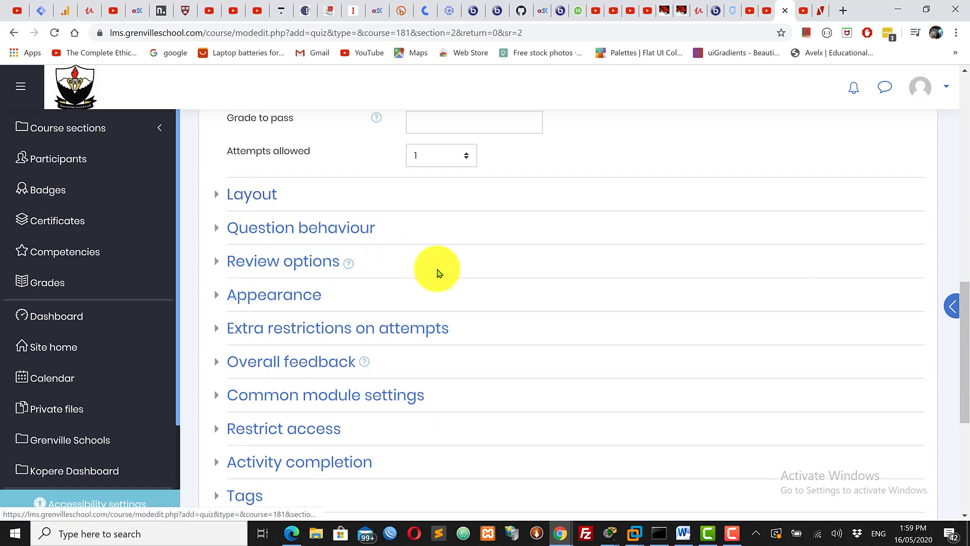
{"action": "left_click", "coordinate": [288, 225]}
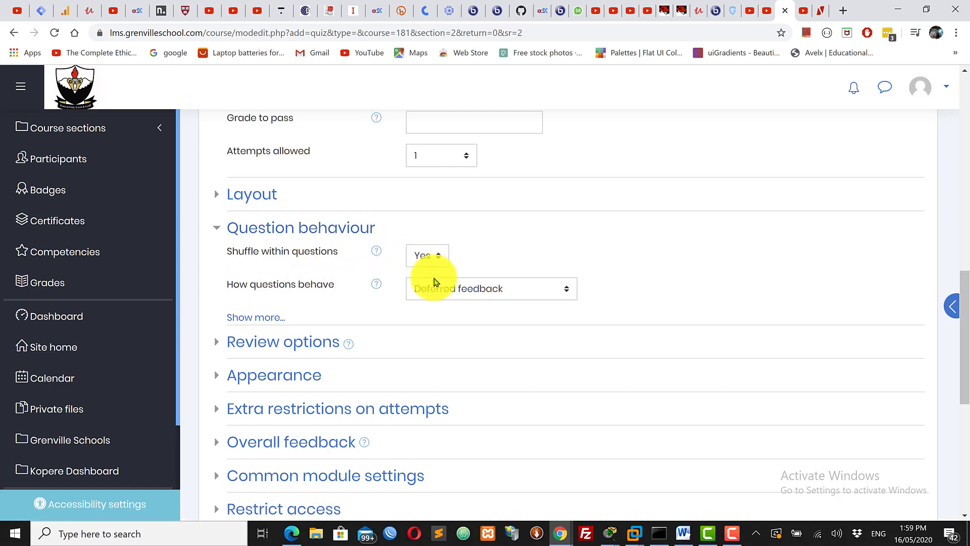
{"action": "left_click", "coordinate": [468, 287]}
{"action": "left_click", "coordinate": [700, 295]}
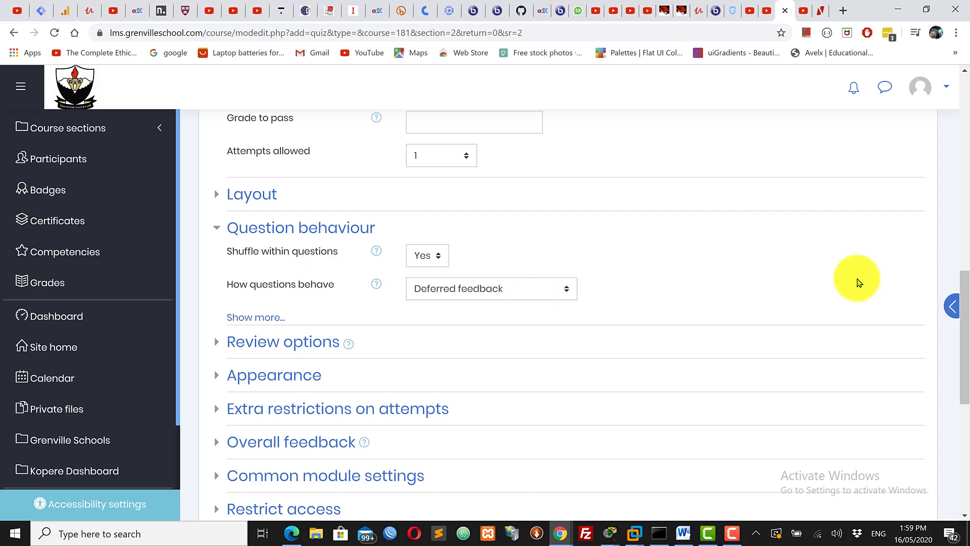
Check the additional question behaviour settings and look through the quiz's review options.
{"action": "scroll", "coordinate": [963, 306], "scroll_direction": "down", "scroll_amount": 2}
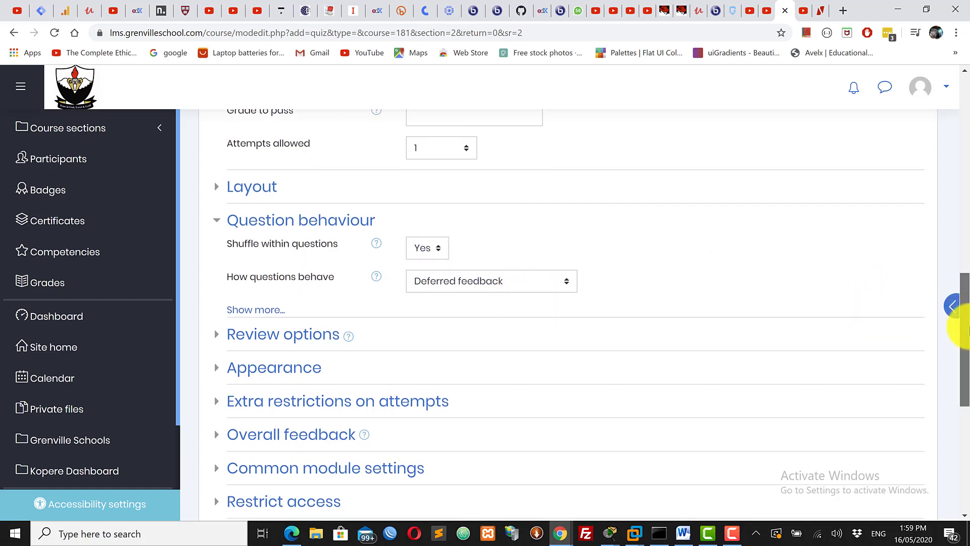
{"action": "left_click", "coordinate": [262, 215]}
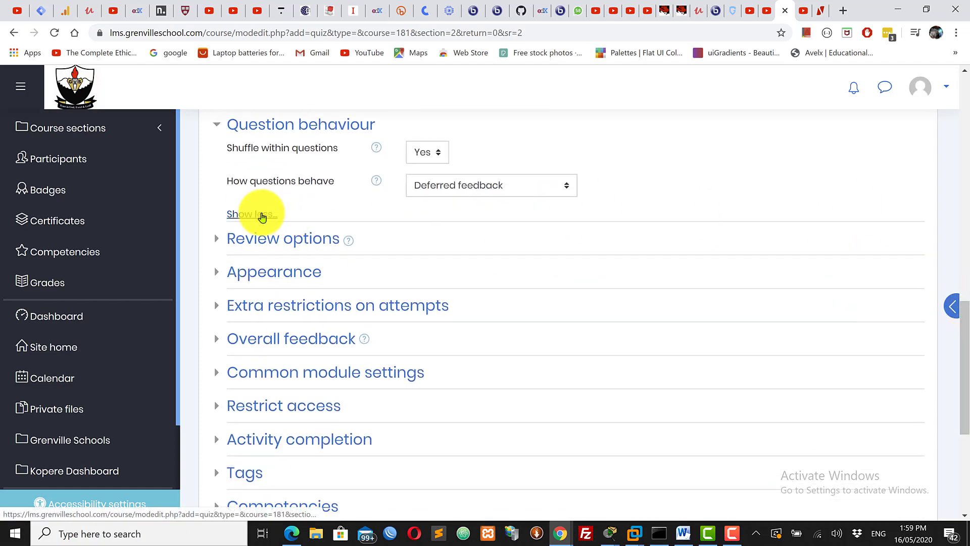
{"action": "left_click", "coordinate": [254, 241]}
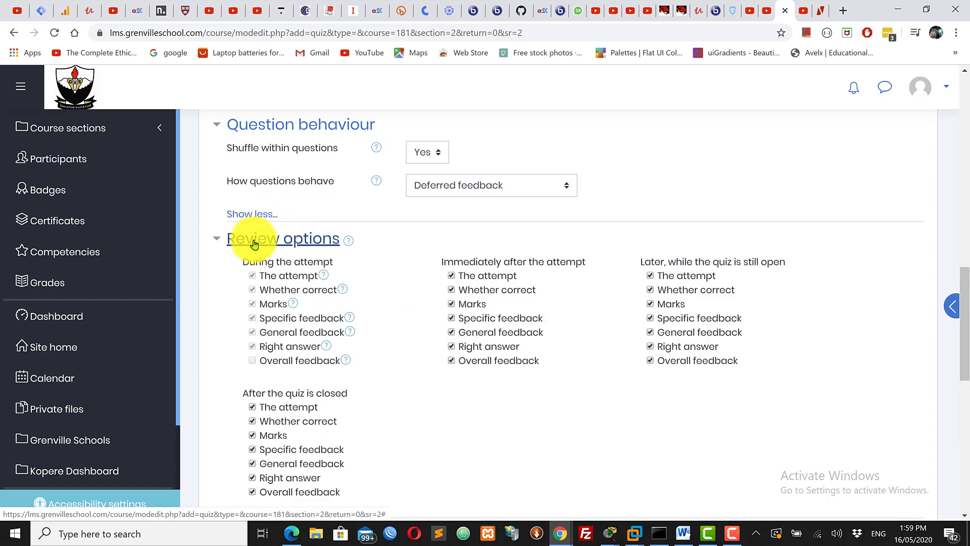
{"action": "left_click", "coordinate": [254, 242]}
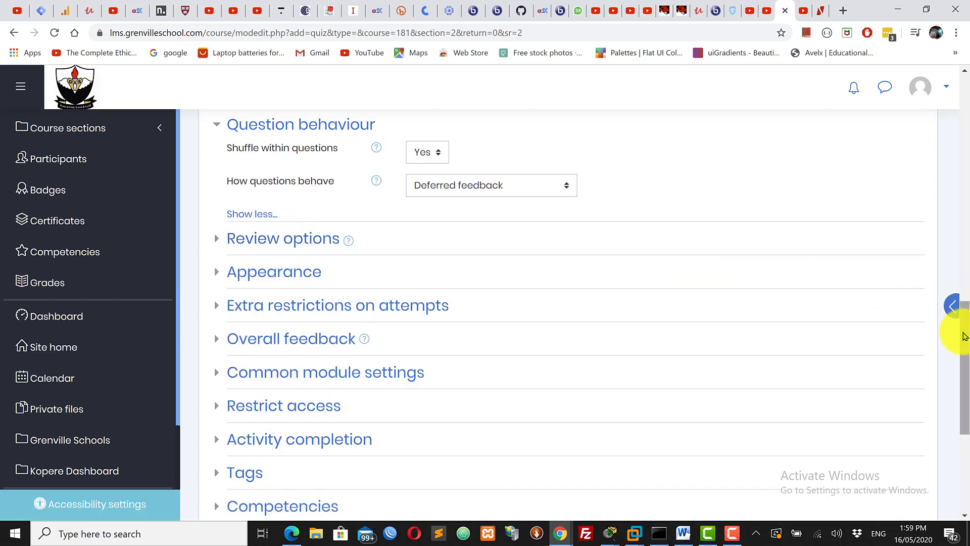
Set the quiz's appearance to show the user's picture as Small image and review the additional appearance settings.
{"action": "scroll", "coordinate": [962, 384], "scroll_direction": "down", "scroll_amount": 3}
{"action": "scroll", "coordinate": [953, 373], "scroll_direction": "up", "scroll_amount": 1}
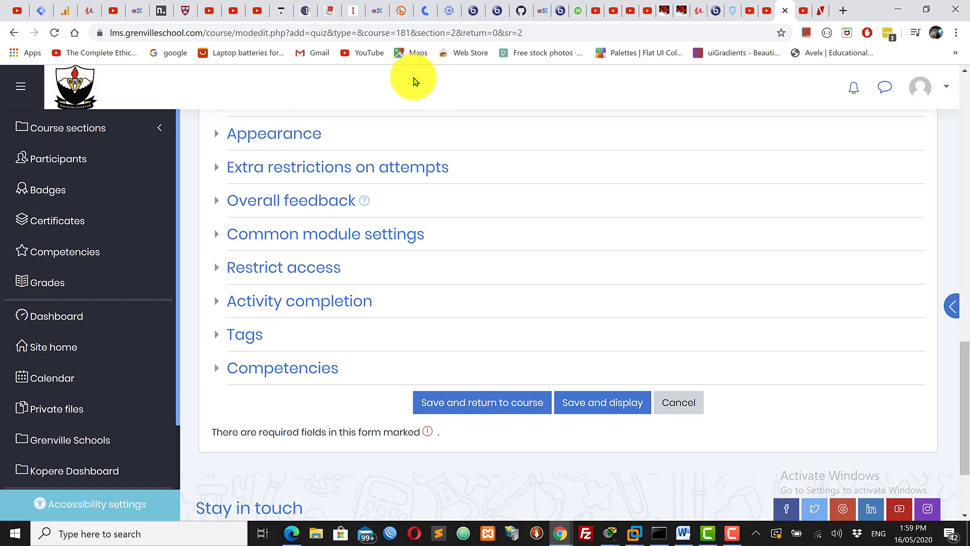
{"action": "left_click", "coordinate": [260, 134]}
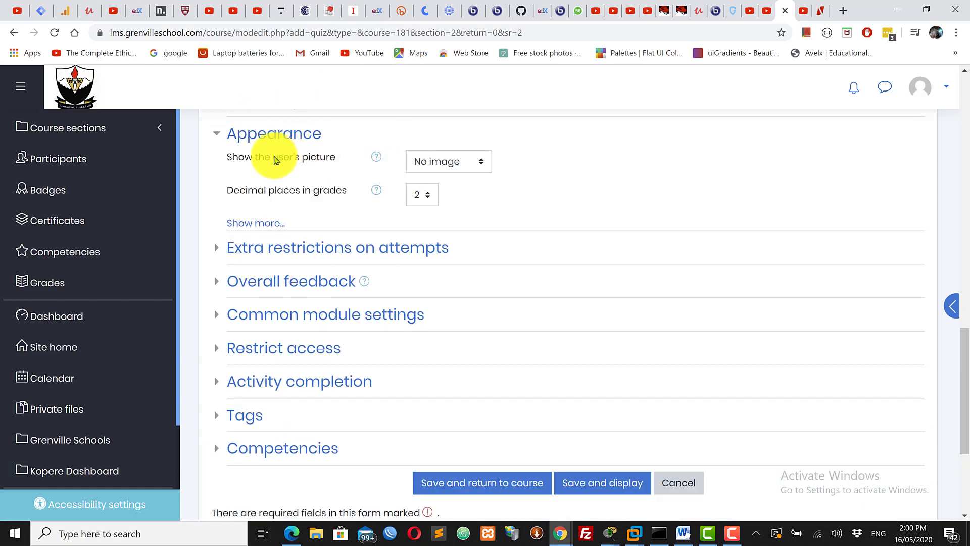
{"action": "left_click", "coordinate": [447, 168]}
{"action": "left_click", "coordinate": [444, 200]}
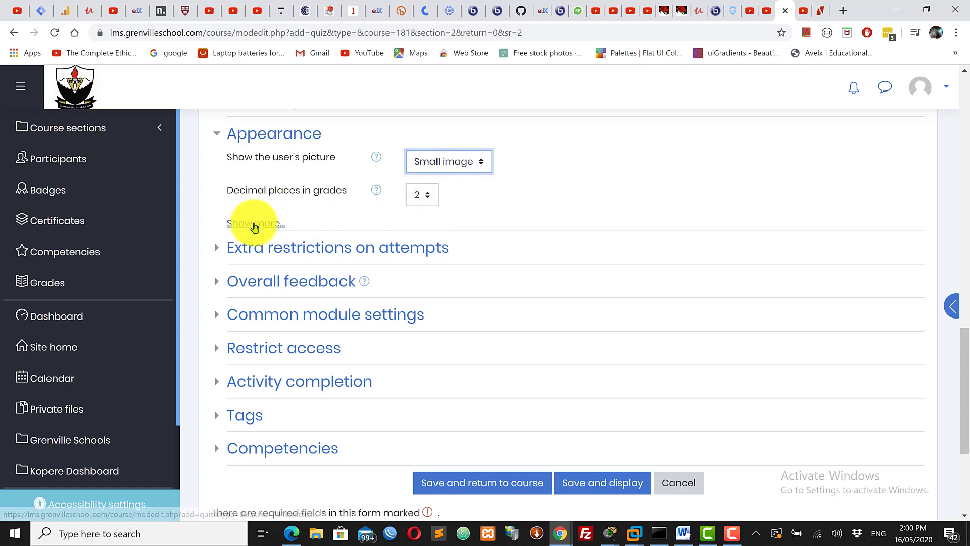
{"action": "left_click", "coordinate": [254, 224]}
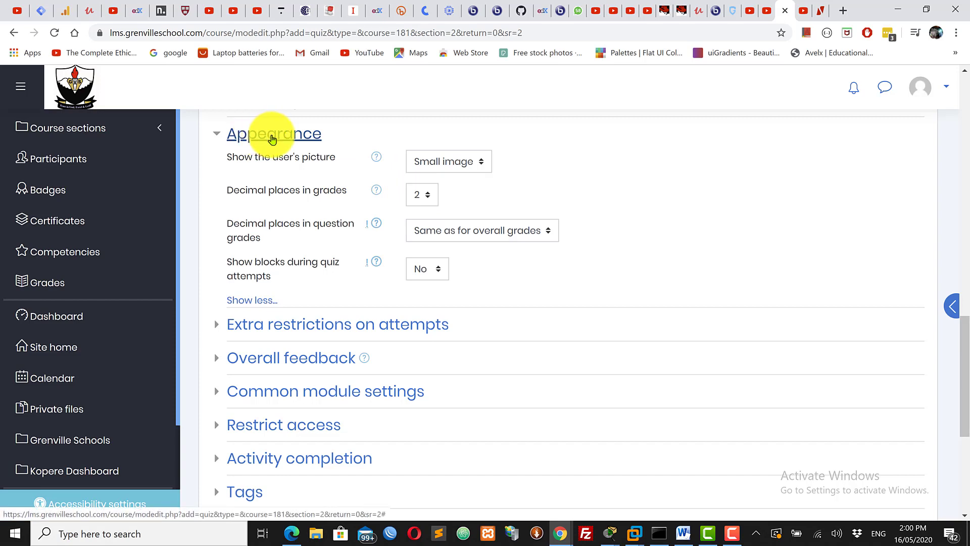
{"action": "left_click", "coordinate": [272, 139]}
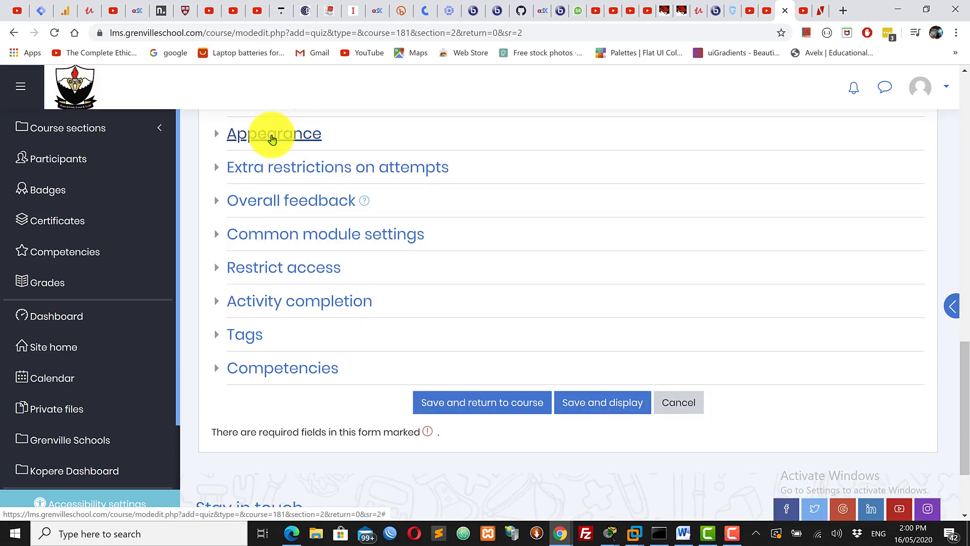
Check the extra restrictions on attempts and expand the quiz's overall feedback settings.
{"action": "left_click", "coordinate": [272, 175]}
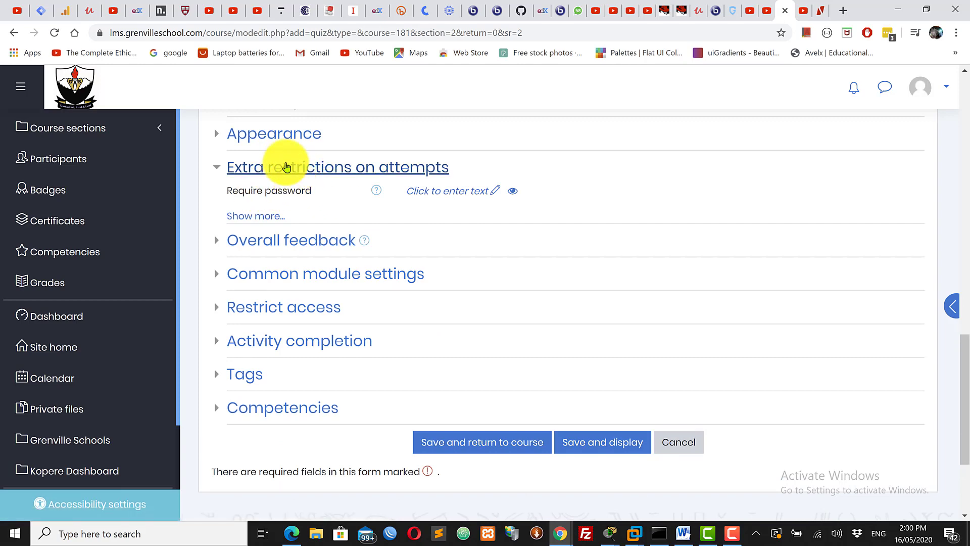
{"action": "left_click", "coordinate": [282, 166]}
{"action": "left_click", "coordinate": [278, 211]}
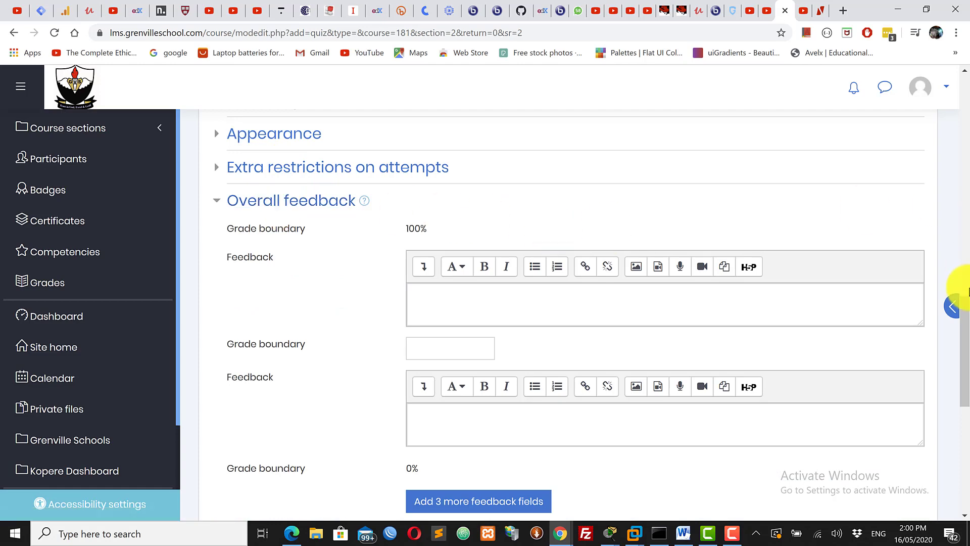
{"action": "left_click_drag", "start_coordinate": [965, 321], "coordinate": [966, 180]}
{"action": "scroll", "coordinate": [608, 167], "scroll_direction": "down", "scroll_amount": 9}
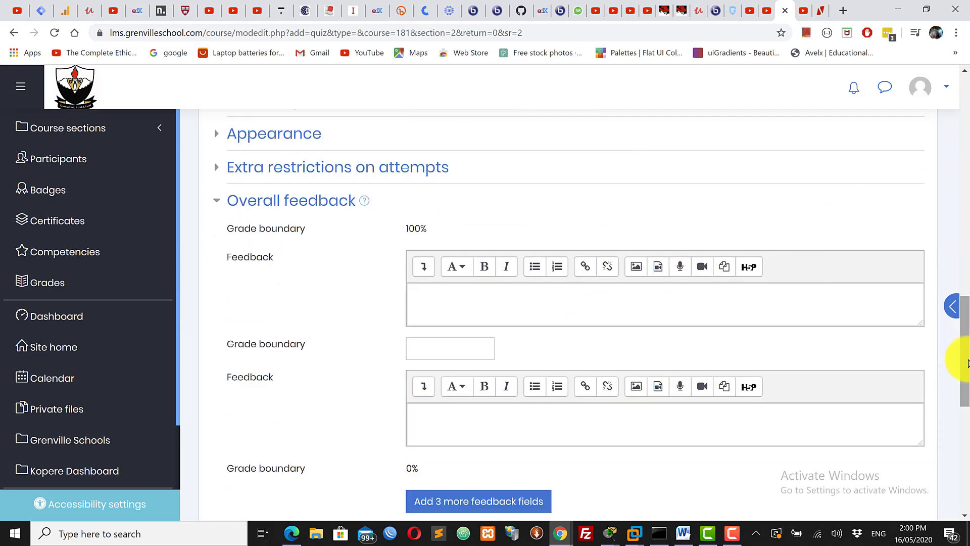
{"action": "left_click_drag", "start_coordinate": [967, 362], "coordinate": [960, 315]}
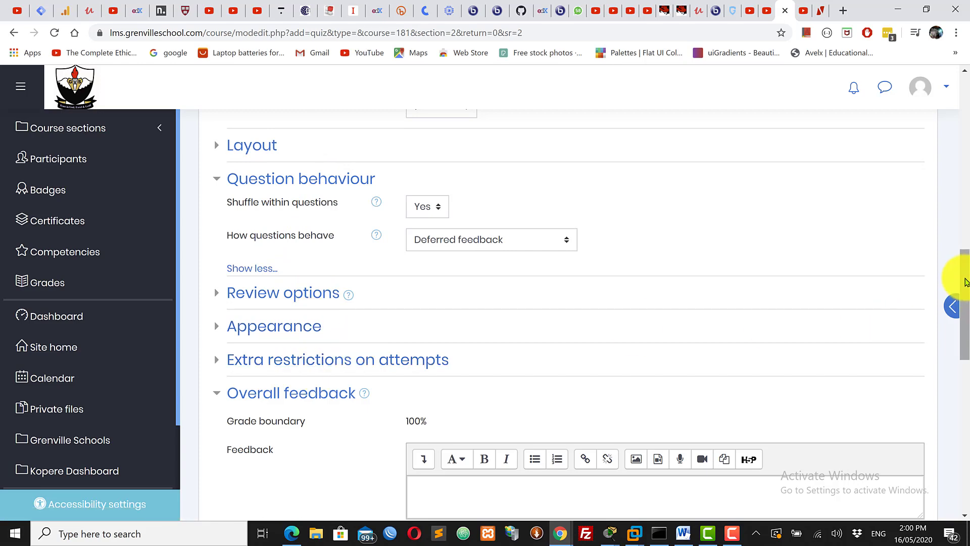
{"action": "left_click_drag", "start_coordinate": [965, 281], "coordinate": [964, 307]}
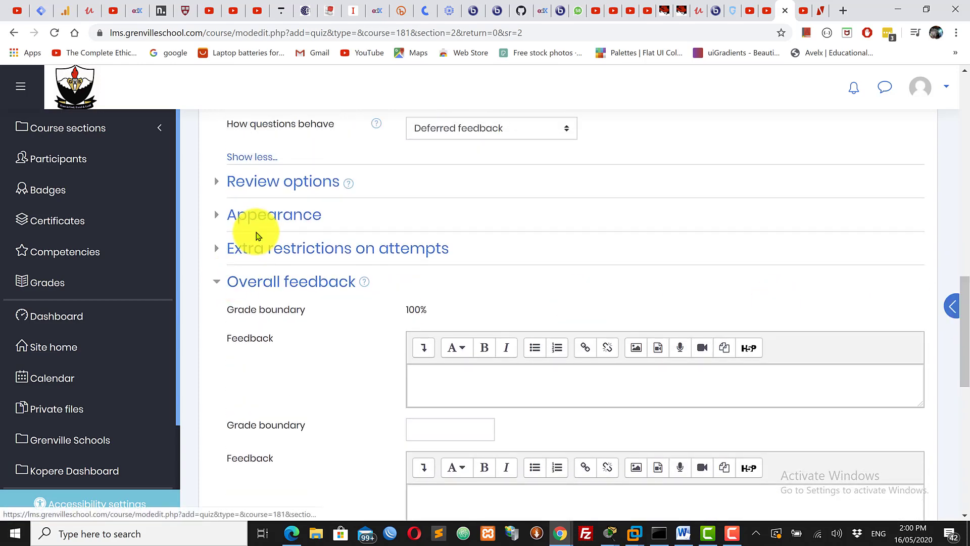
Recheck the extra restrictions on attempts and the appearance settings, collapsing both sections.
{"action": "left_click", "coordinate": [253, 250]}
{"action": "left_click", "coordinate": [253, 250]}
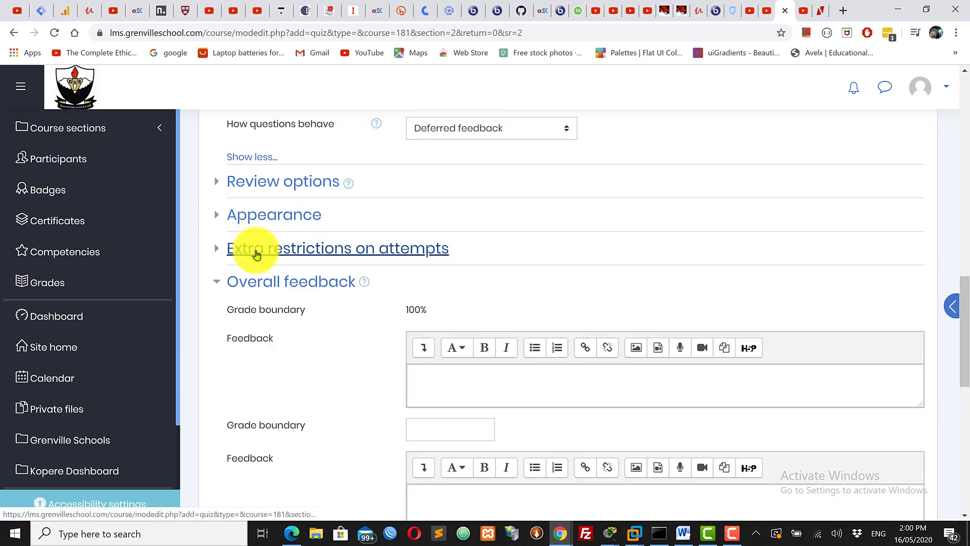
{"action": "left_click", "coordinate": [255, 219]}
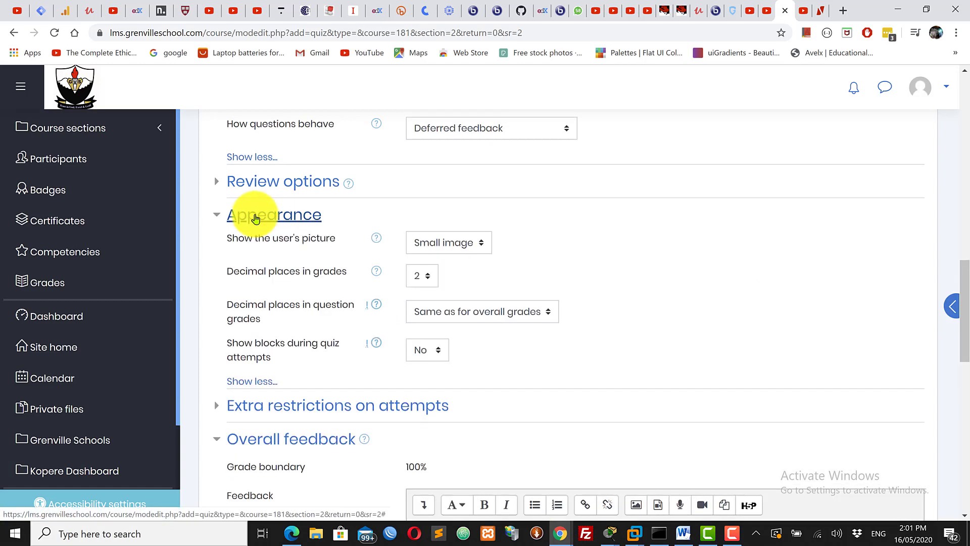
{"action": "left_click", "coordinate": [255, 218]}
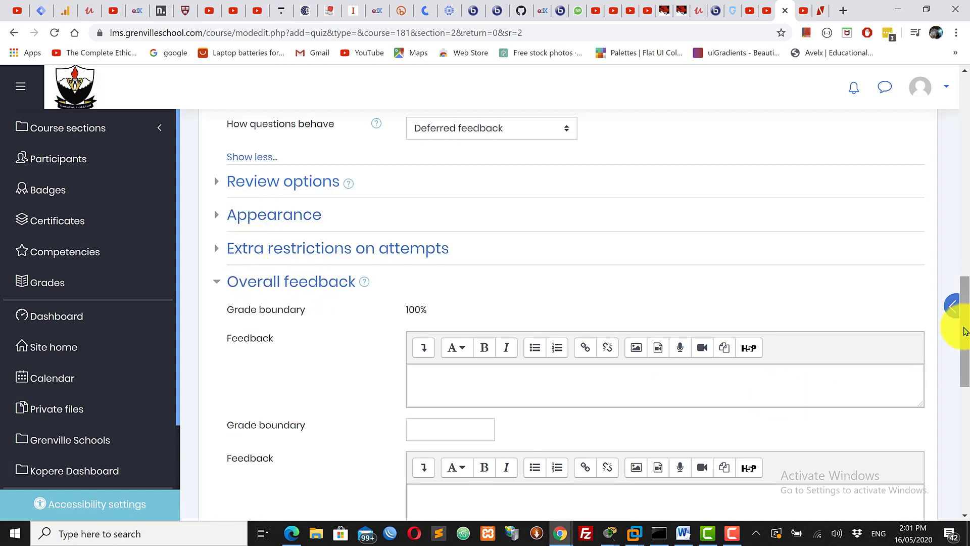
Enter "Good Job!. Keep it up" as the overall feedback for the 100% grade boundary.
{"action": "scroll", "coordinate": [960, 313], "scroll_direction": "down", "scroll_amount": 3}
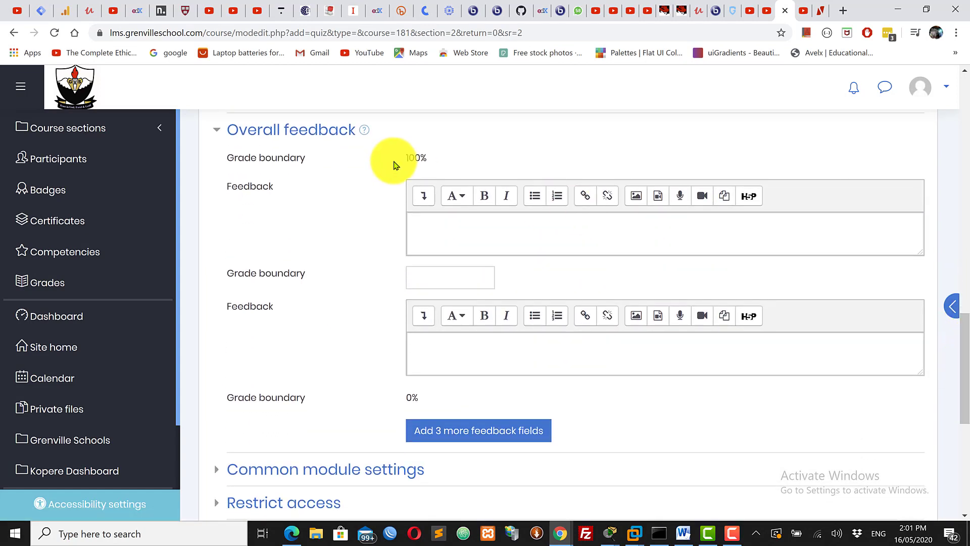
{"action": "left_click_drag", "start_coordinate": [400, 159], "coordinate": [430, 157]}
{"action": "left_click", "coordinate": [428, 224]}
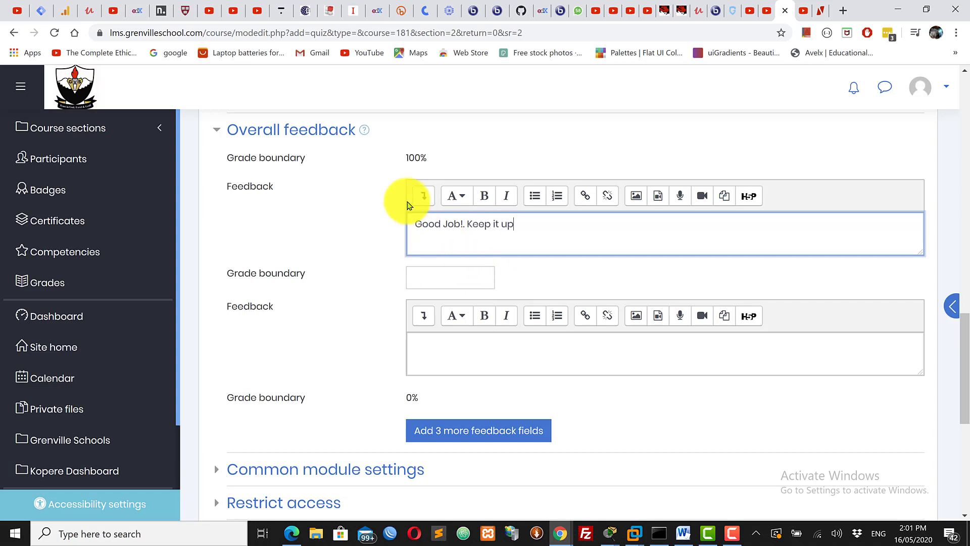
{"action": "left_click_drag", "start_coordinate": [409, 159], "coordinate": [431, 158]}
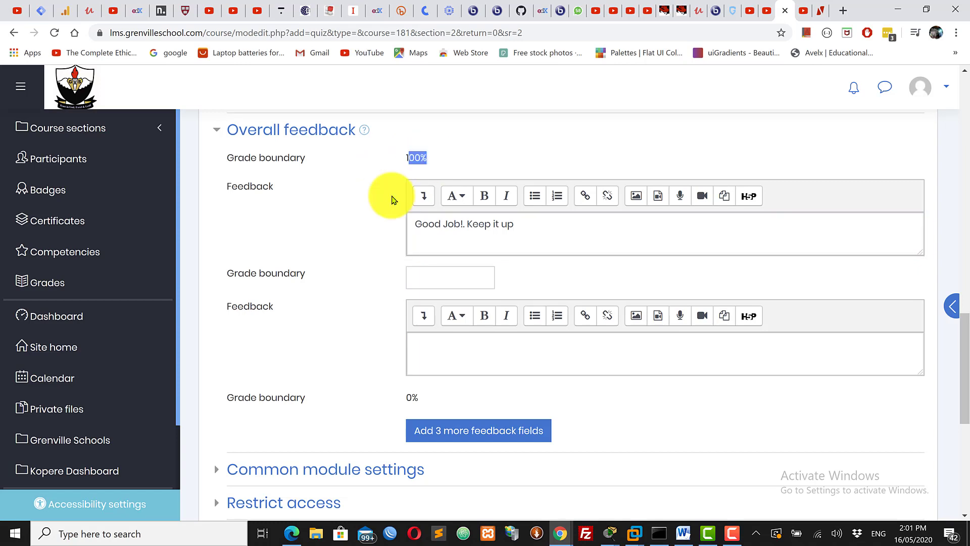
Set the second grade boundary to 50% and enter "Nice one. You can do better" as the feedback below it.
{"action": "left_click", "coordinate": [361, 288]}
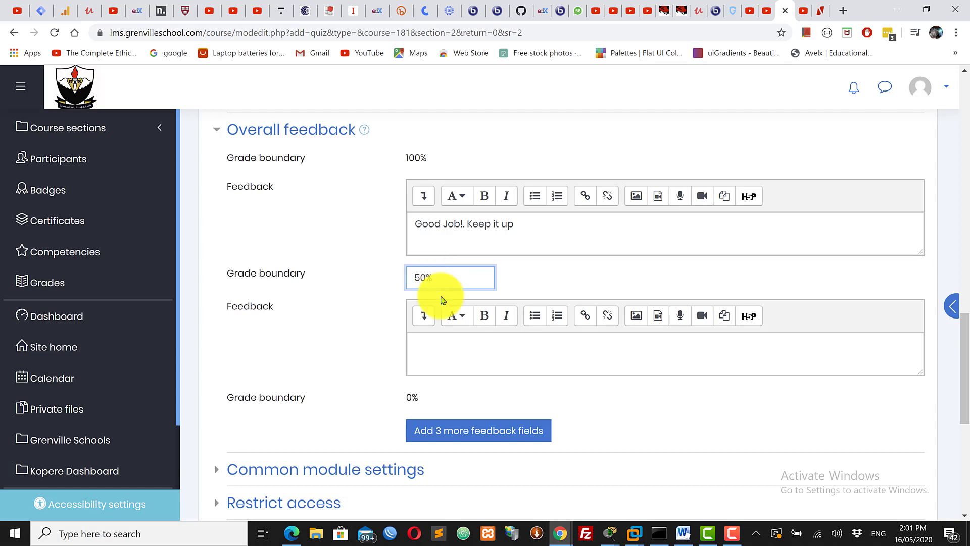
{"action": "left_click", "coordinate": [446, 343]}
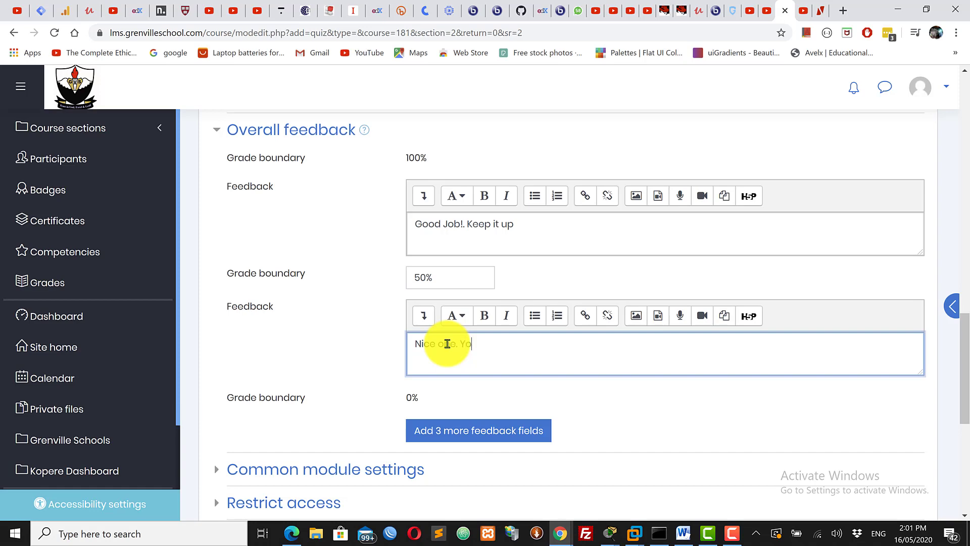
{"action": "type", "text": "can do better"}
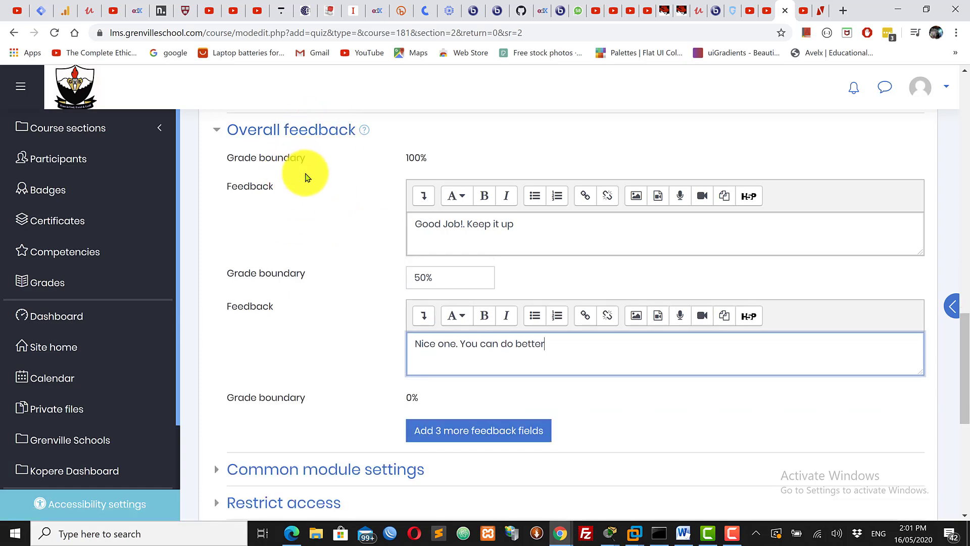
Review the upper feedback text together with the two upper grade boundaries.
{"action": "left_click_drag", "start_coordinate": [527, 230], "coordinate": [396, 227]}
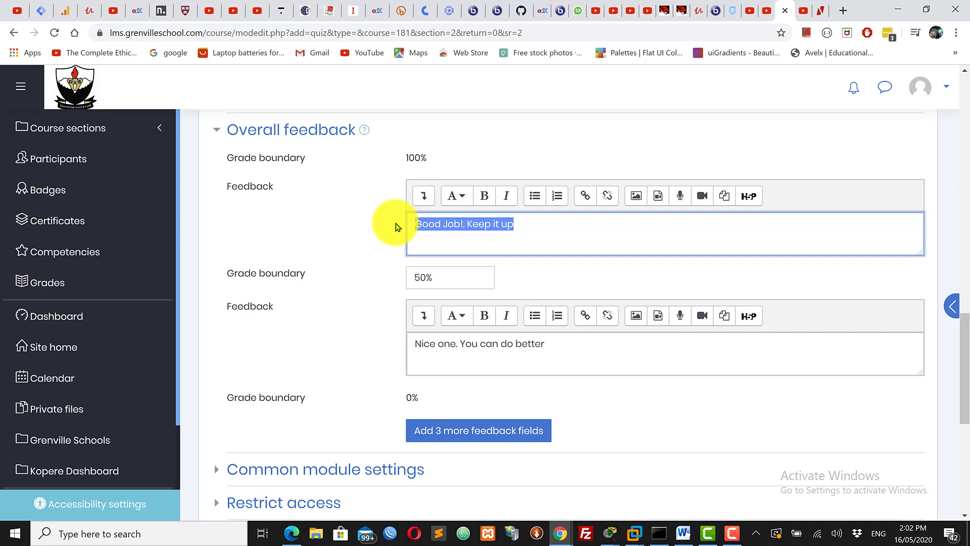
{"action": "left_click", "coordinate": [312, 168]}
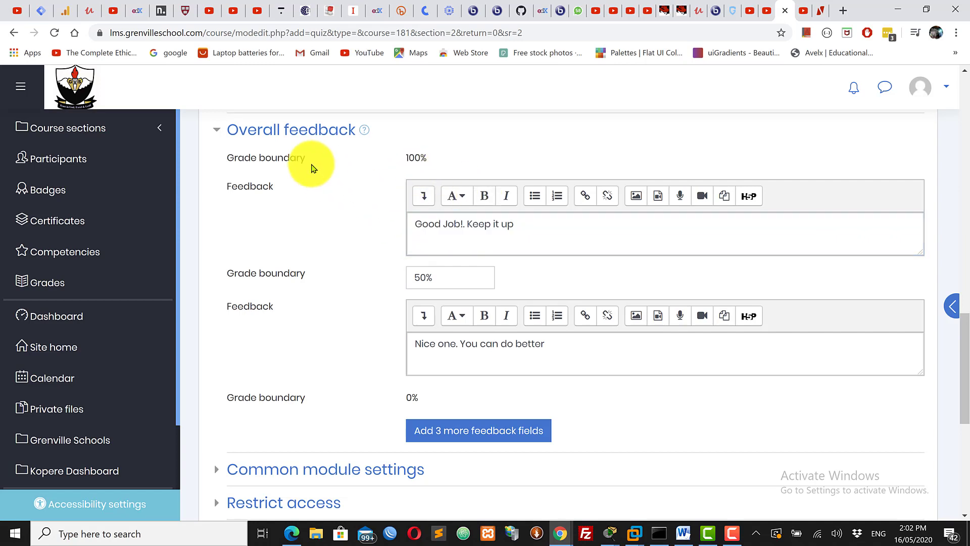
{"action": "left_click_drag", "start_coordinate": [433, 158], "coordinate": [361, 154]}
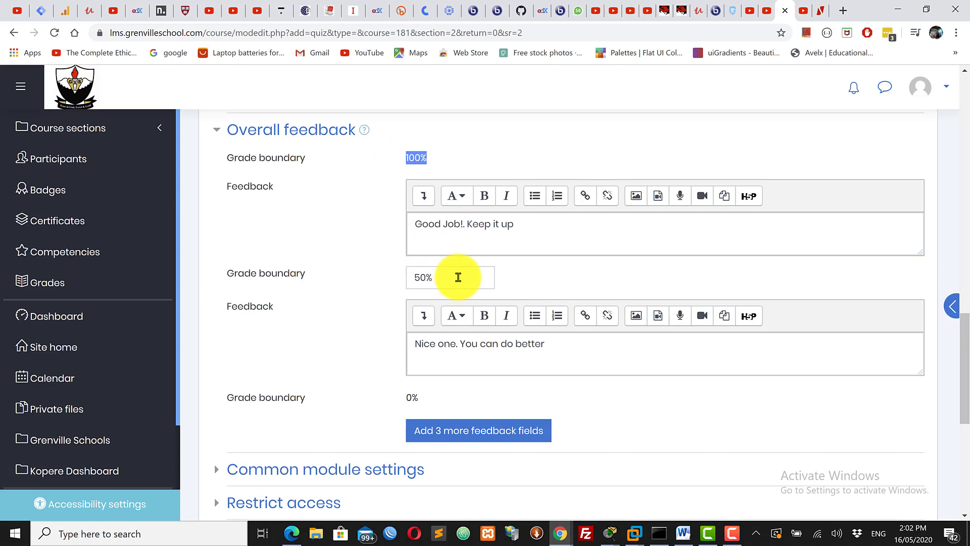
{"action": "left_click_drag", "start_coordinate": [459, 277], "coordinate": [311, 279]}
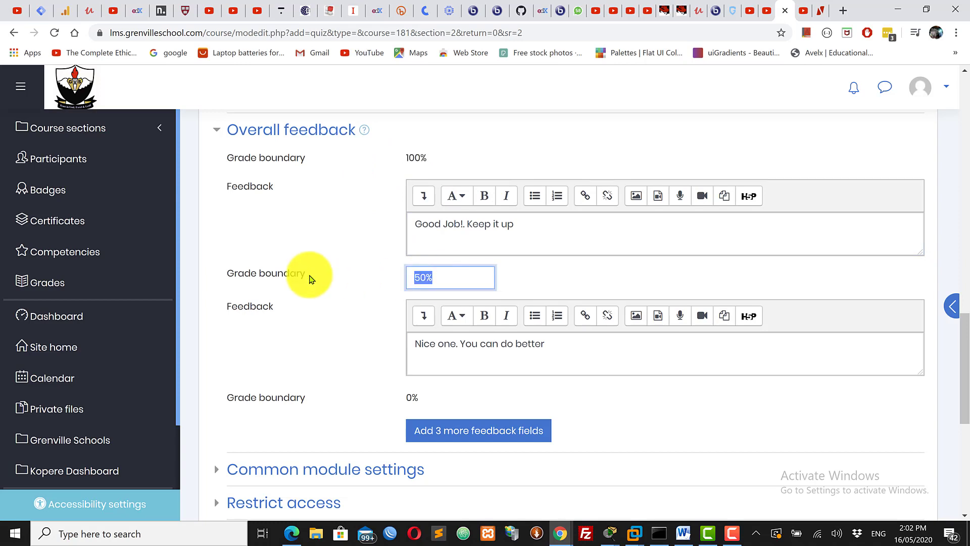
{"action": "left_click", "coordinate": [314, 313]}
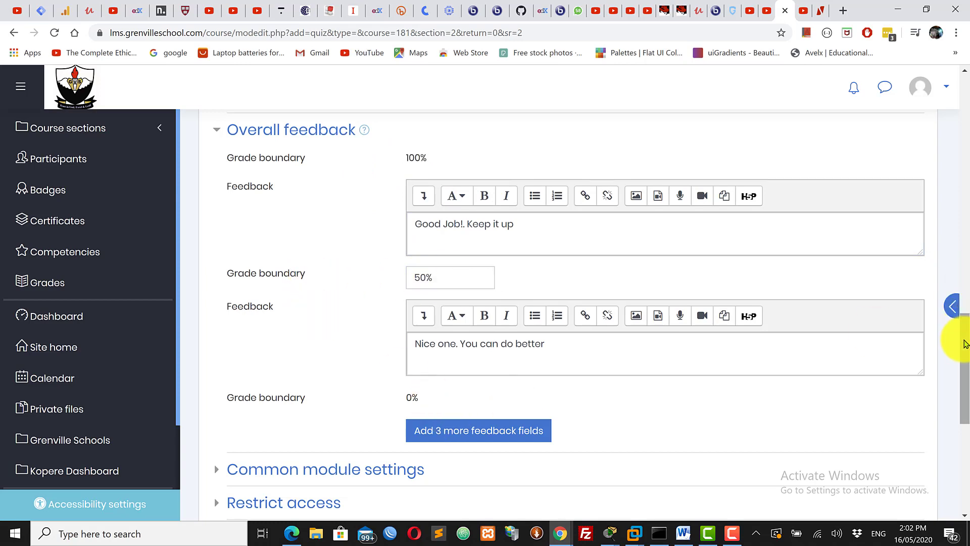
Expand the quiz's common module settings to view availability, ID number and group mode.
{"action": "left_click_drag", "start_coordinate": [964, 367], "coordinate": [964, 412]}
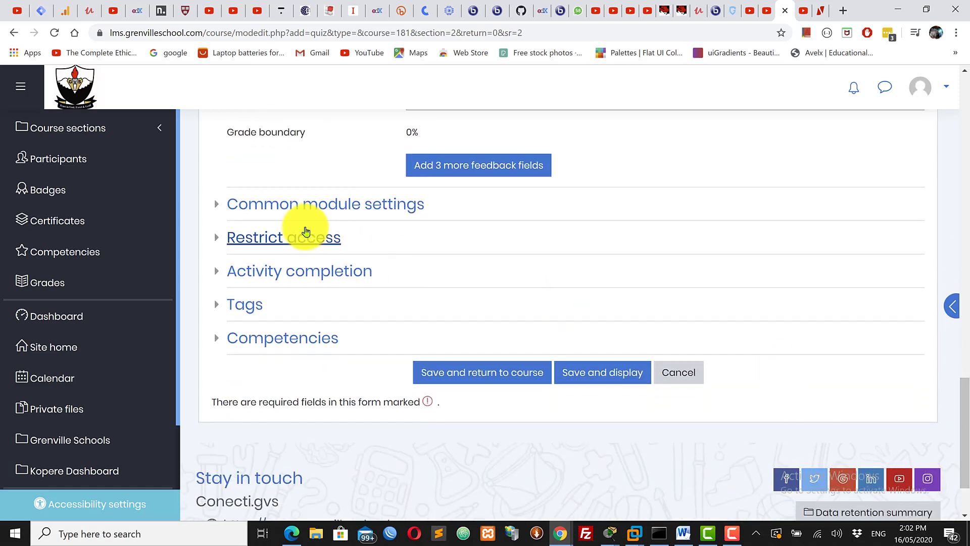
{"action": "left_click", "coordinate": [298, 206]}
{"action": "left_click", "coordinate": [298, 213]}
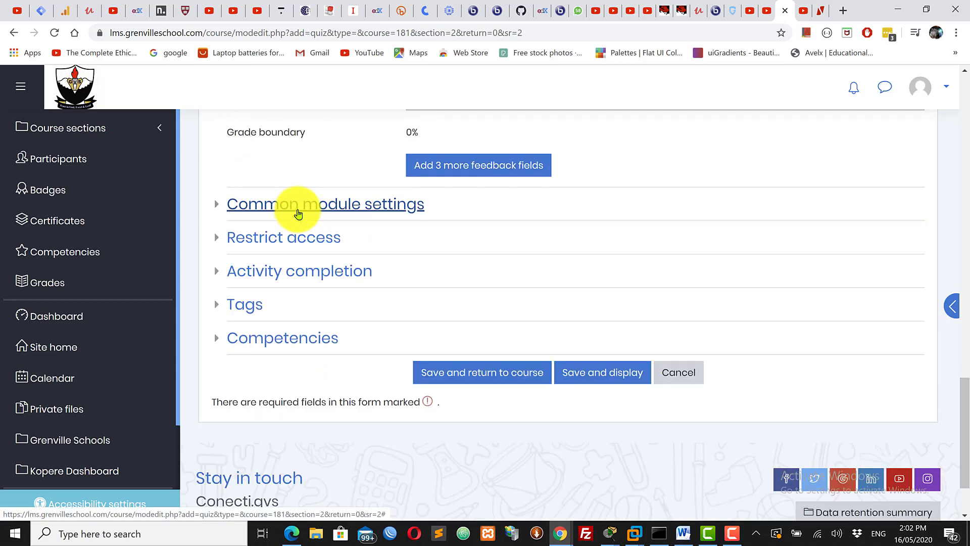
{"action": "left_click", "coordinate": [298, 213]}
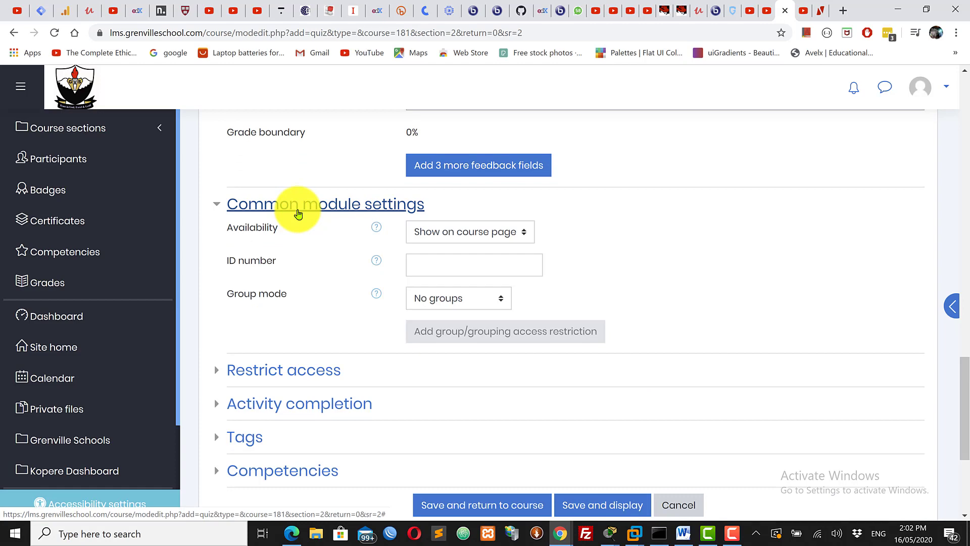
Review the quiz's availability help and setting in Common module settings together with its open and close dates in Timing.
{"action": "left_click", "coordinate": [376, 229]}
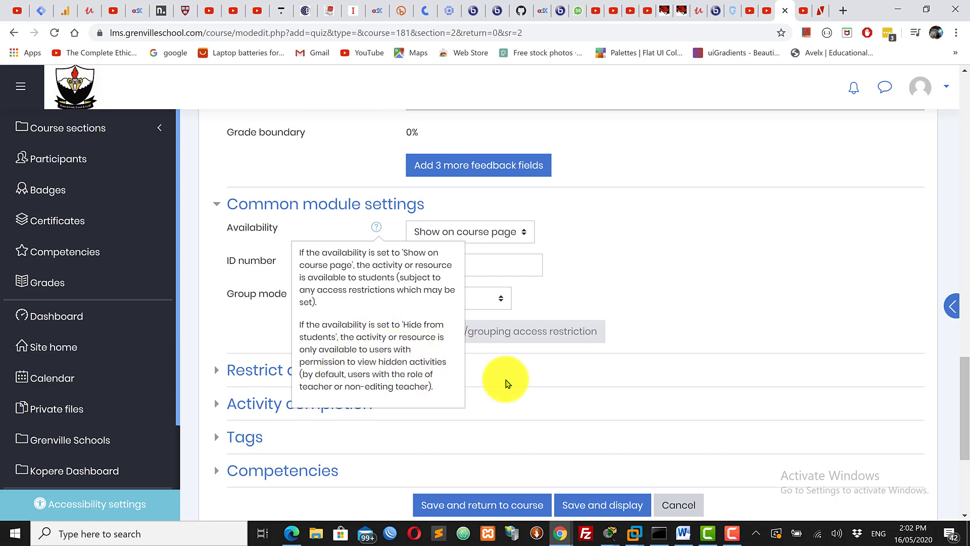
{"action": "left_click", "coordinate": [610, 260]}
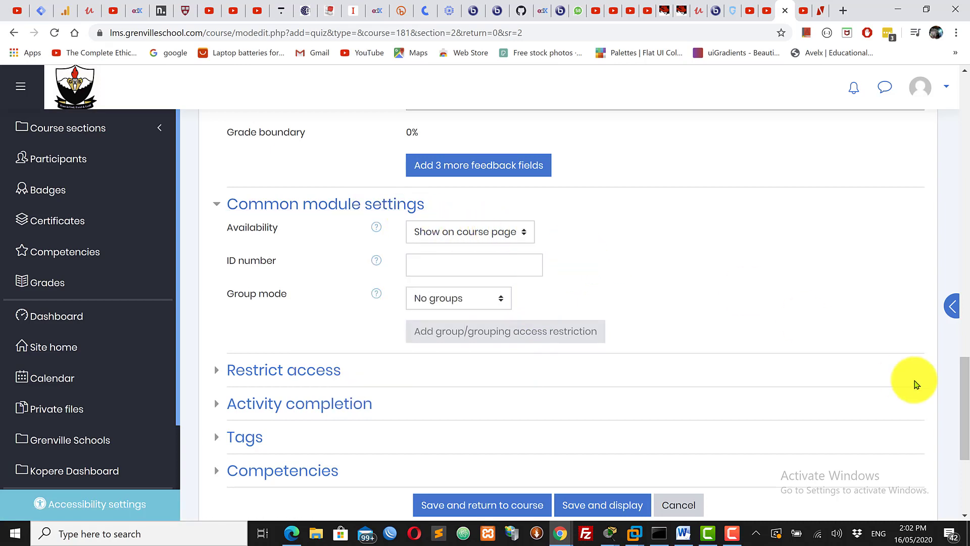
{"action": "scroll", "coordinate": [965, 409], "scroll_direction": "up", "scroll_amount": 1}
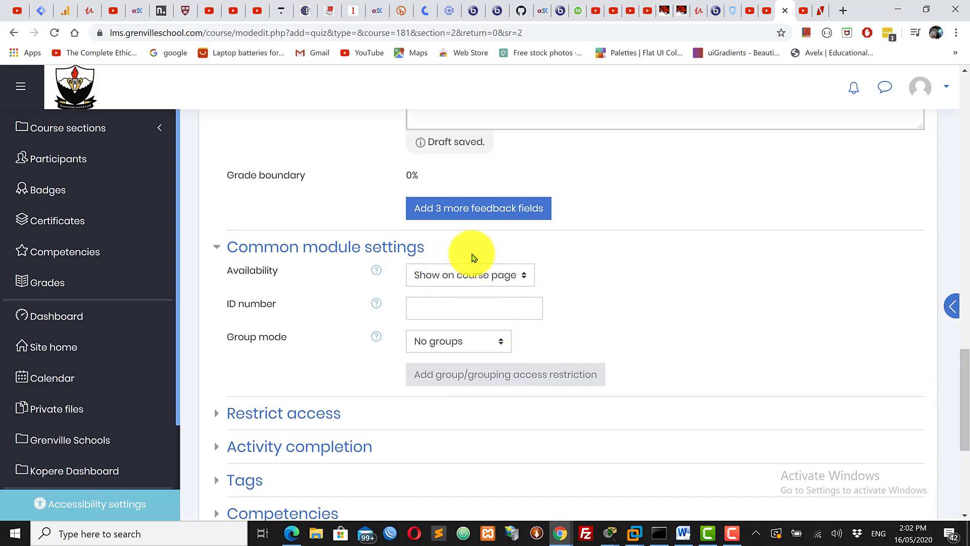
{"action": "left_click", "coordinate": [462, 280]}
{"action": "left_click", "coordinate": [461, 281]}
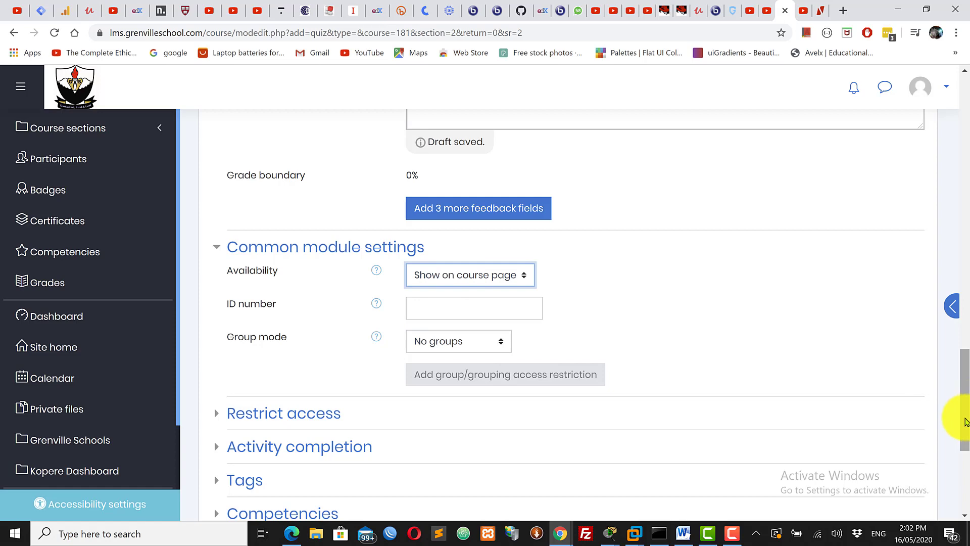
{"action": "left_click_drag", "start_coordinate": [963, 404], "coordinate": [965, 243]}
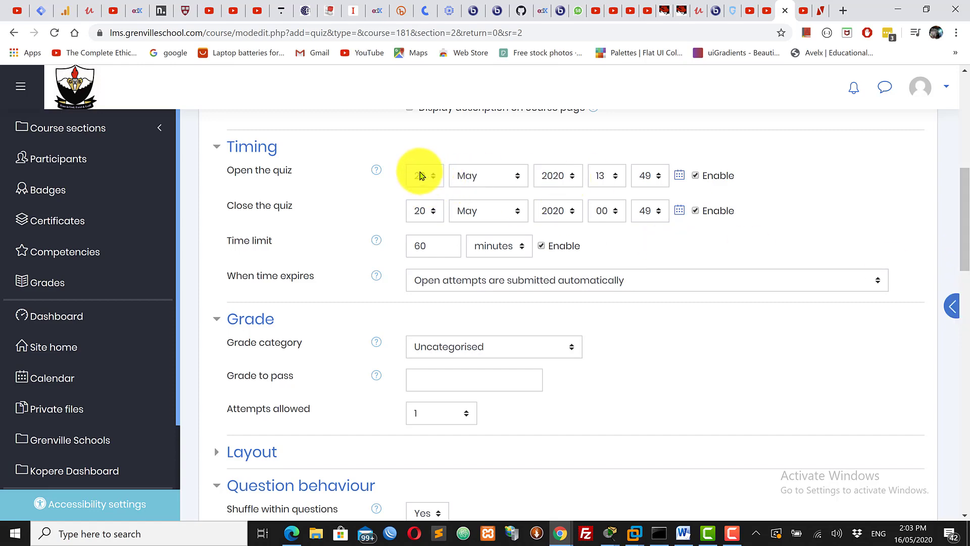
{"action": "left_click_drag", "start_coordinate": [961, 234], "coordinate": [966, 417]}
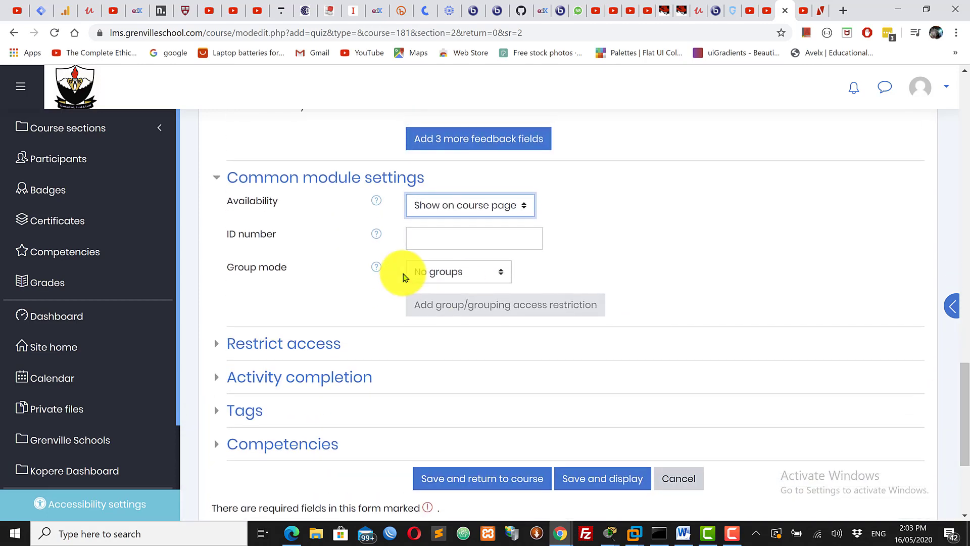
{"action": "left_click", "coordinate": [309, 178]}
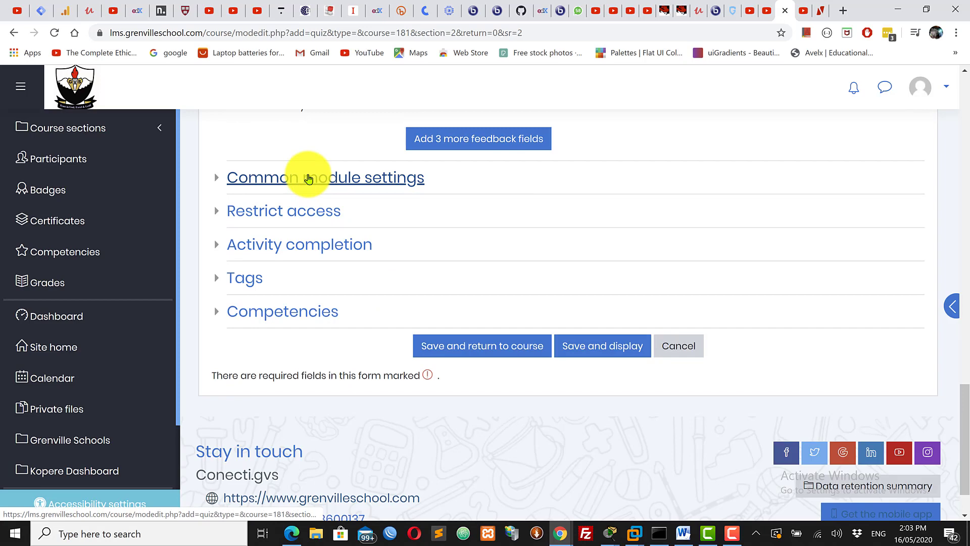
Restrict quiz access to completion of the Week 1 Forum - Friday 11 activity and remove that restriction again.
{"action": "left_click", "coordinate": [279, 210]}
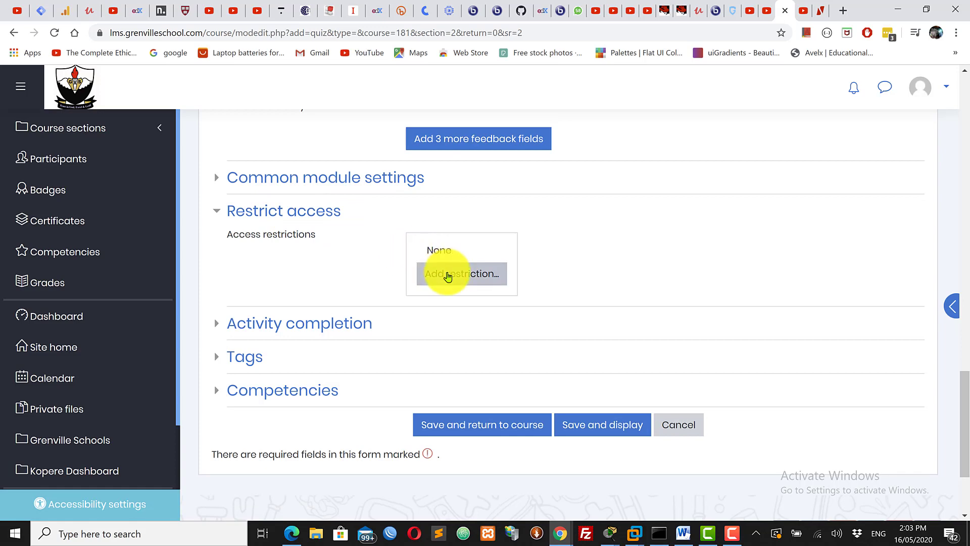
{"action": "left_click", "coordinate": [463, 275]}
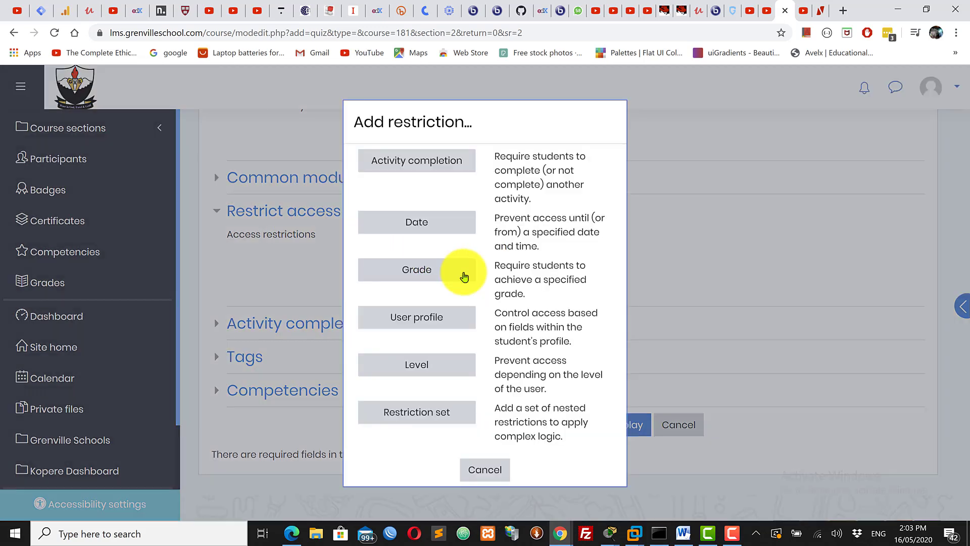
{"action": "left_click", "coordinate": [410, 167]}
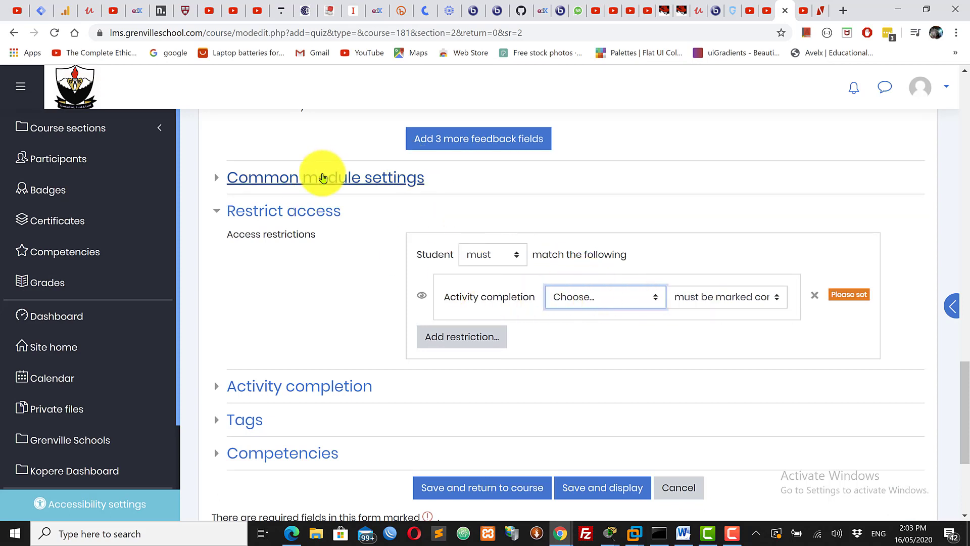
{"action": "left_click", "coordinate": [603, 298]}
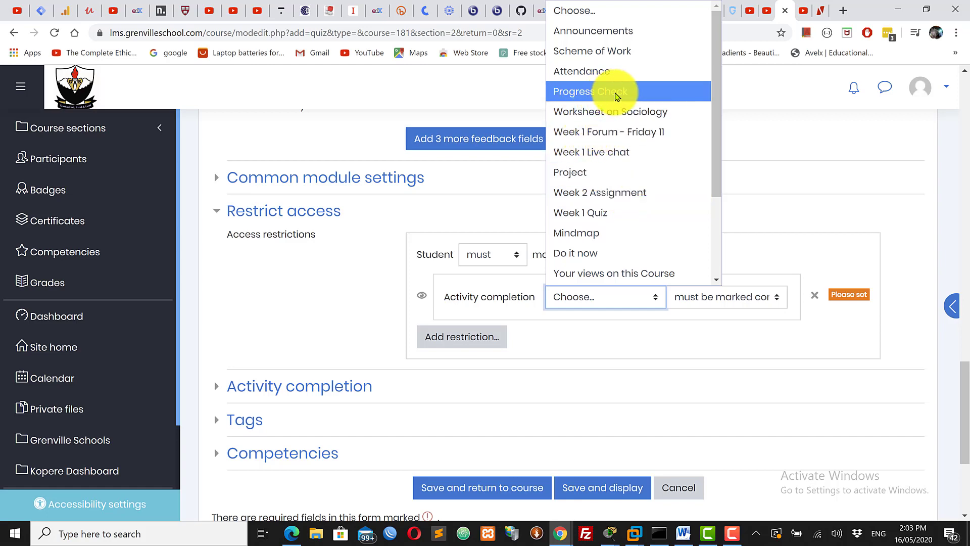
{"action": "left_click", "coordinate": [586, 132]}
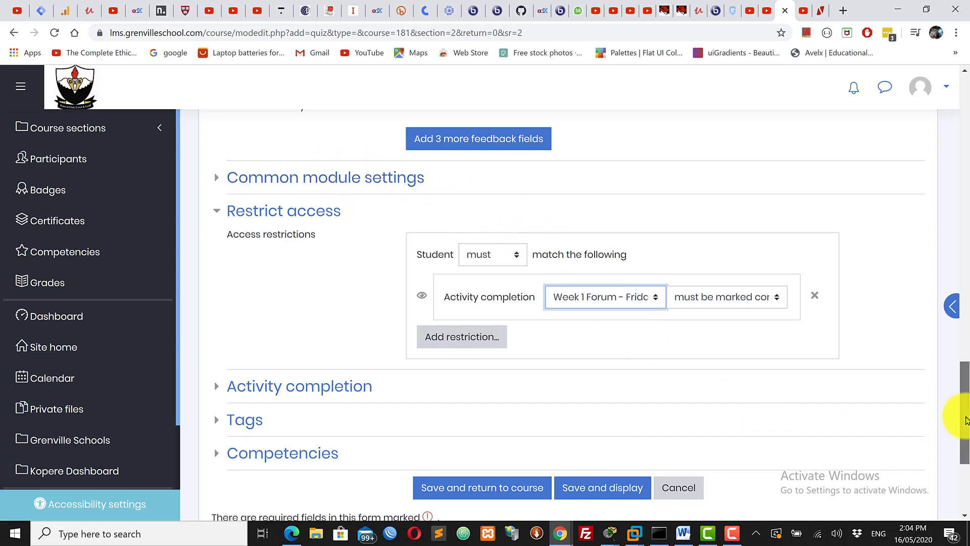
{"action": "mouse_move", "coordinate": [965, 434]}
{"action": "left_mouse_down"}
{"action": "mouse_move", "coordinate": [965, 450]}
{"action": "mouse_move", "coordinate": [966, 397]}
{"action": "mouse_move", "coordinate": [966, 427]}
{"action": "left_mouse_up"}
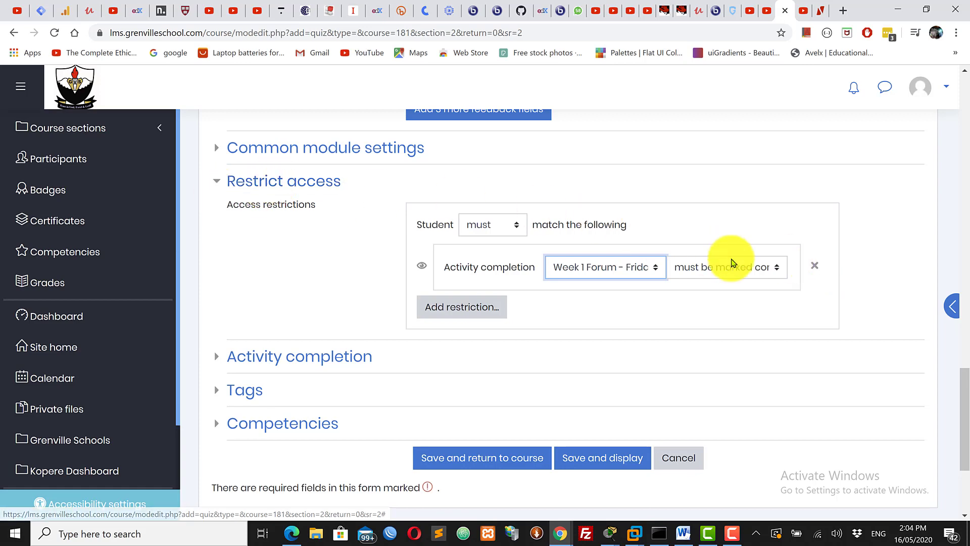
{"action": "left_click", "coordinate": [815, 268]}
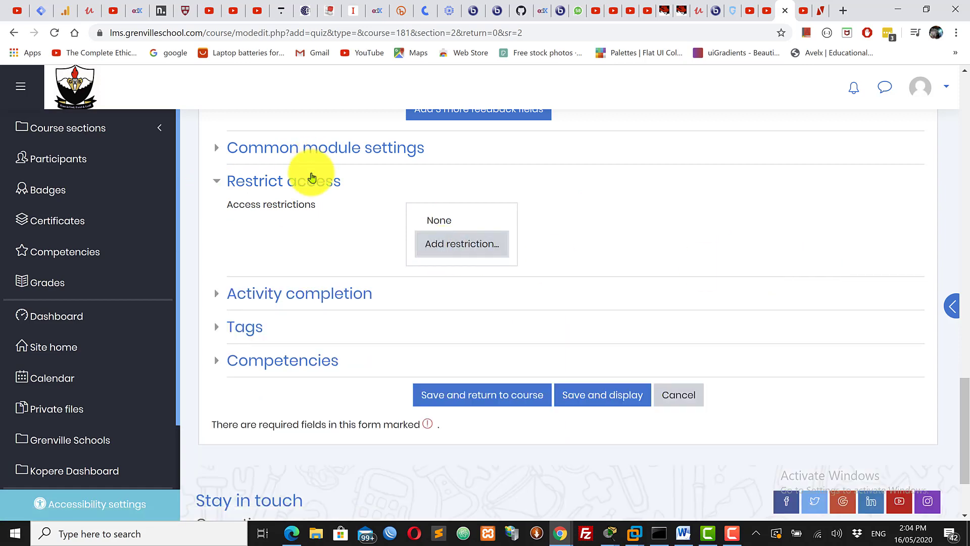
{"action": "left_click", "coordinate": [305, 187]}
Set completion tracking to "Show activity as complete when conditions are met", requiring students to view the activity and receive a grade.
{"action": "left_click", "coordinate": [303, 211]}
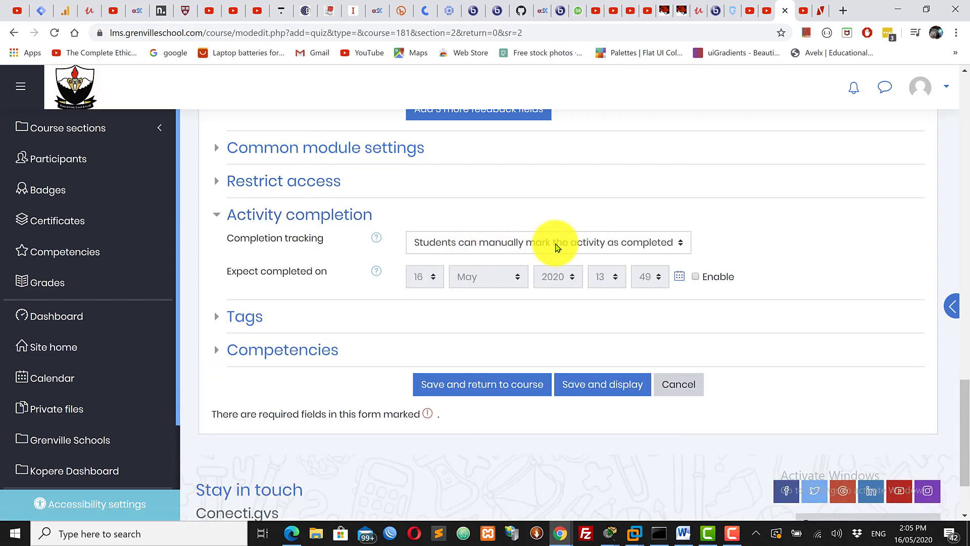
{"action": "left_click", "coordinate": [568, 247]}
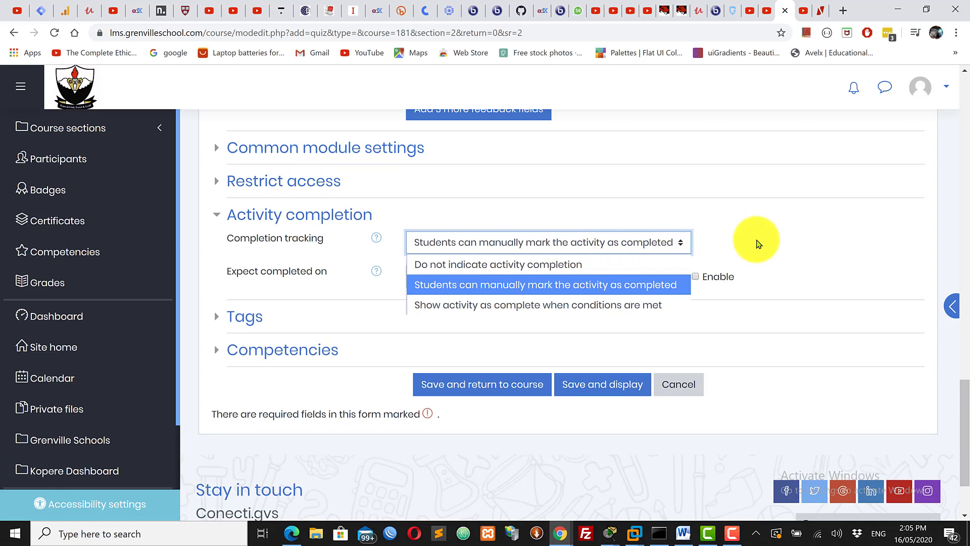
{"action": "left_click", "coordinate": [531, 310]}
{"action": "left_click", "coordinate": [552, 244]}
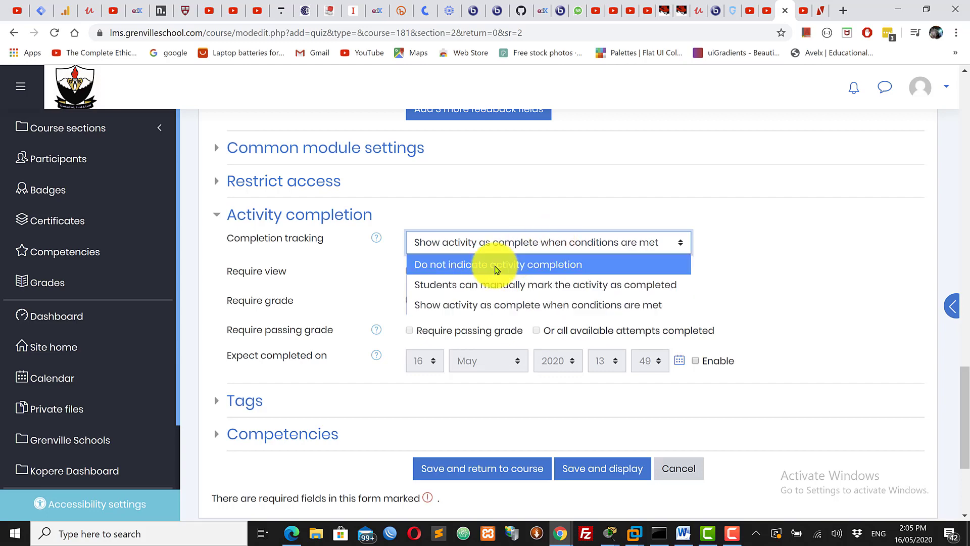
{"action": "left_click", "coordinate": [793, 264]}
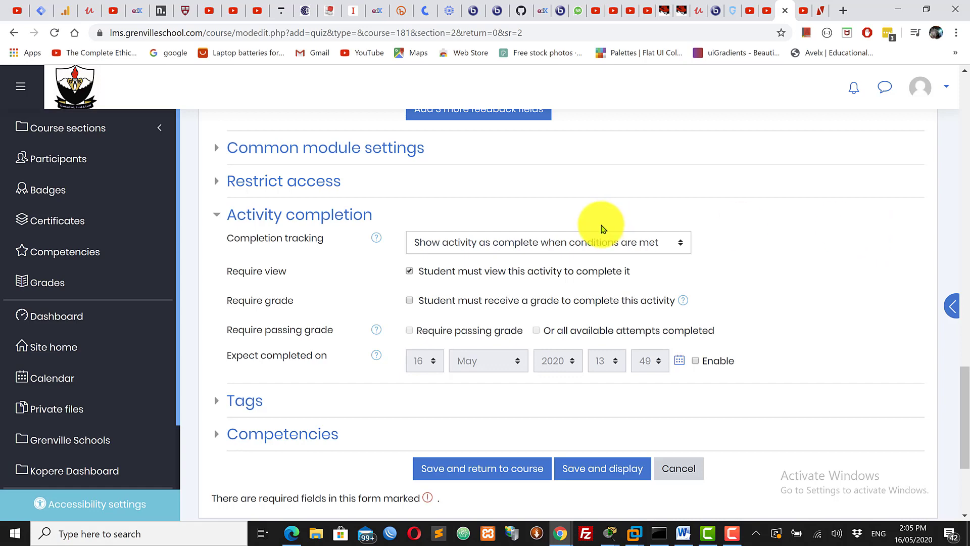
{"action": "left_click", "coordinate": [482, 243]}
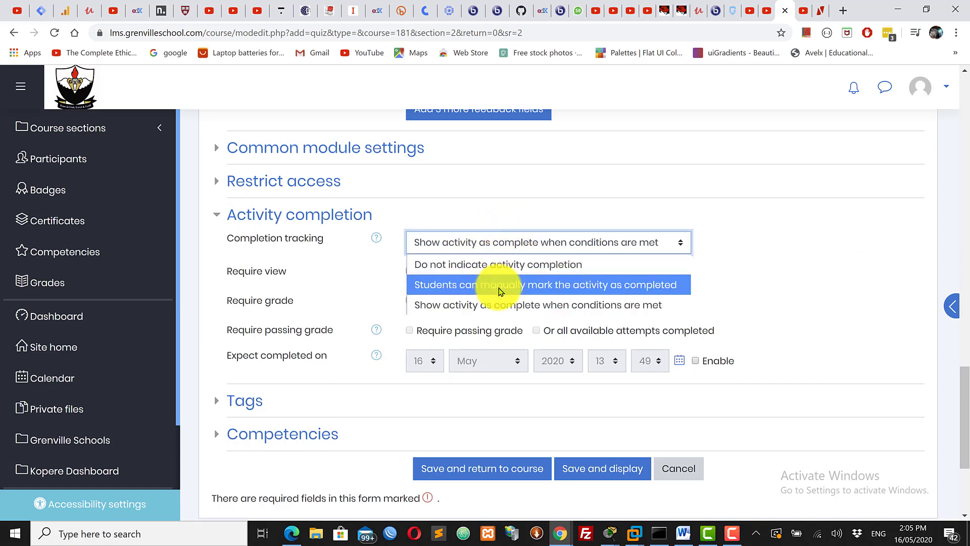
{"action": "left_click", "coordinate": [812, 277]}
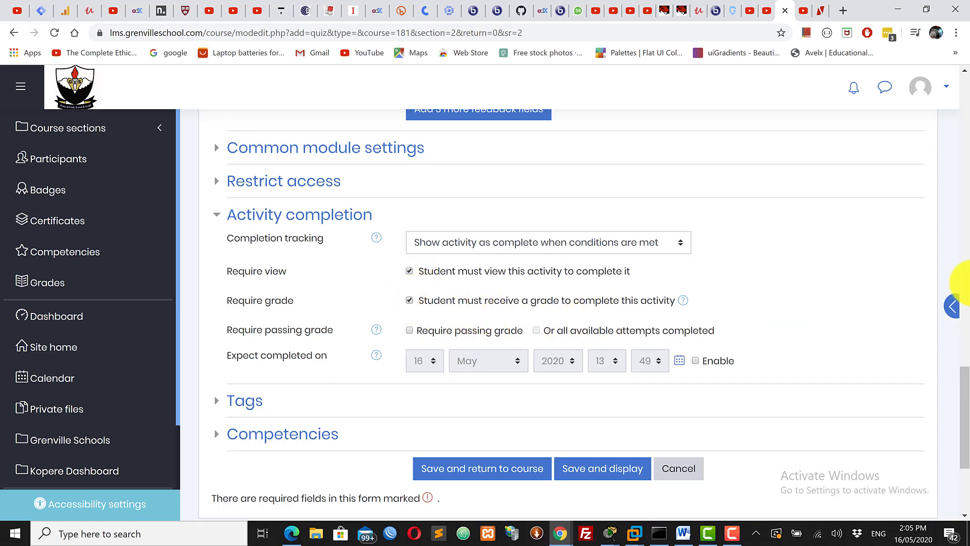
{"action": "mouse_move", "coordinate": [966, 408]}
{"action": "left_mouse_down"}
{"action": "mouse_move", "coordinate": [966, 444]}
{"action": "mouse_move", "coordinate": [967, 405]}
{"action": "left_mouse_up"}
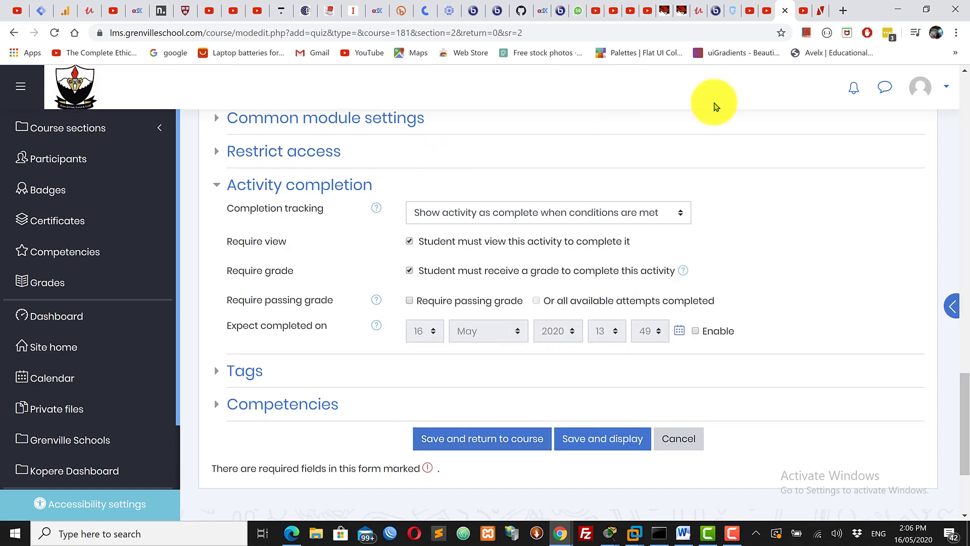
Try to save the quiz and return to the course.
{"action": "left_click", "coordinate": [478, 444]}
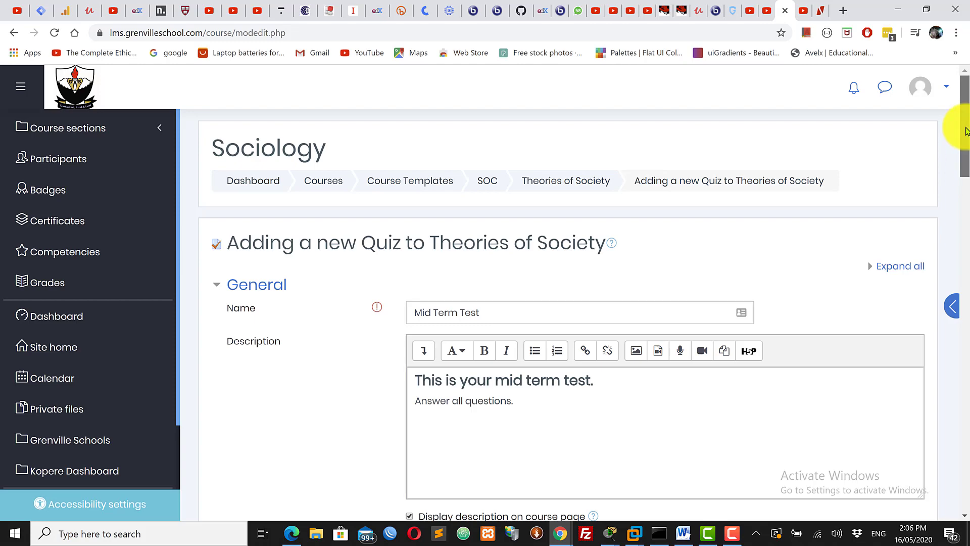
{"action": "scroll", "coordinate": [965, 192], "scroll_direction": "down", "scroll_amount": 7}
{"action": "scroll", "coordinate": [965, 215], "scroll_direction": "down", "scroll_amount": 1}
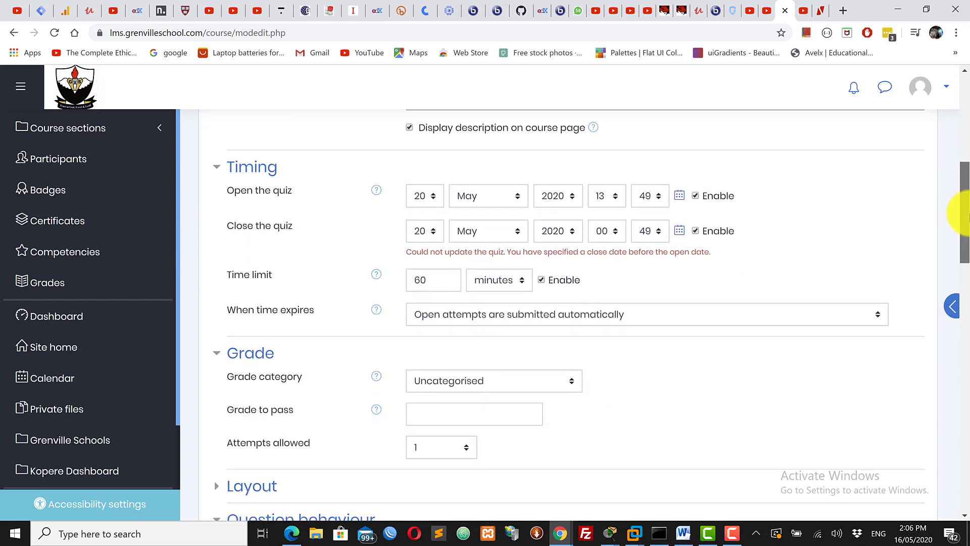
Set the hour of the quiz's closing time to 20 in the Timing settings.
{"action": "left_click_drag", "start_coordinate": [966, 212], "coordinate": [966, 198]}
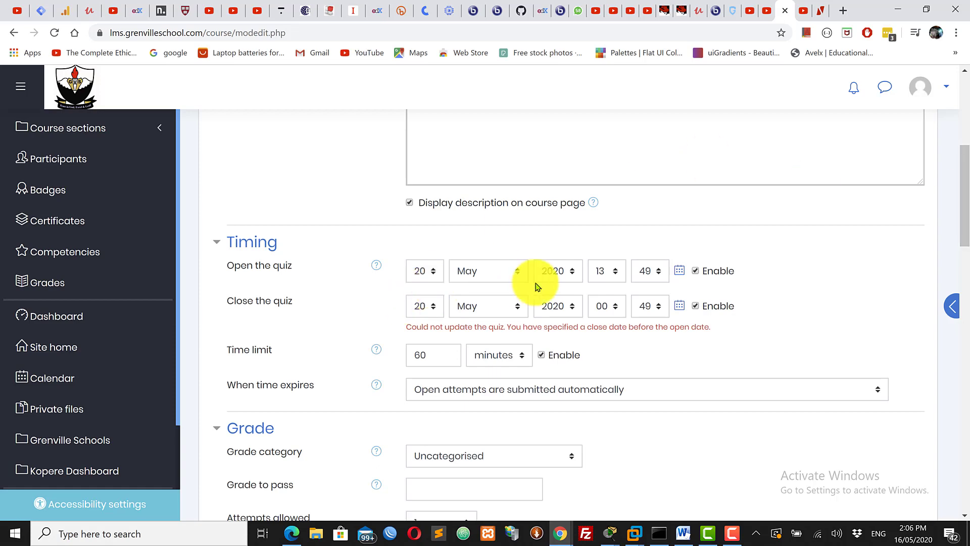
{"action": "left_click", "coordinate": [610, 309]}
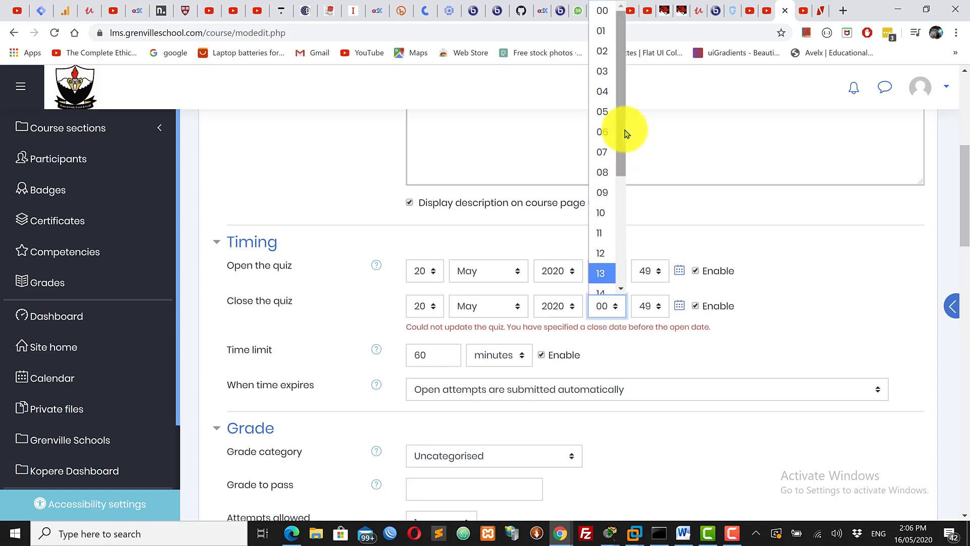
{"action": "left_click_drag", "start_coordinate": [625, 131], "coordinate": [619, 234]}
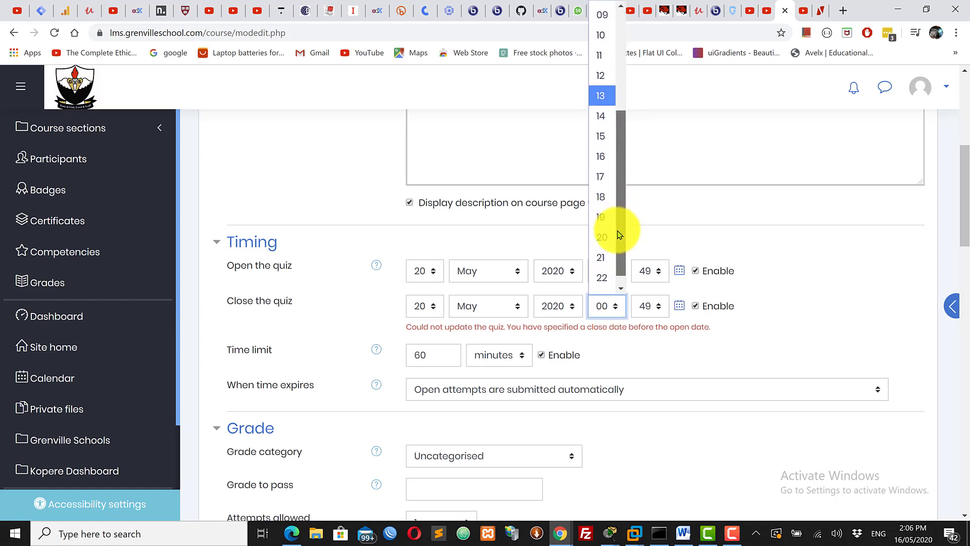
{"action": "left_click", "coordinate": [601, 238]}
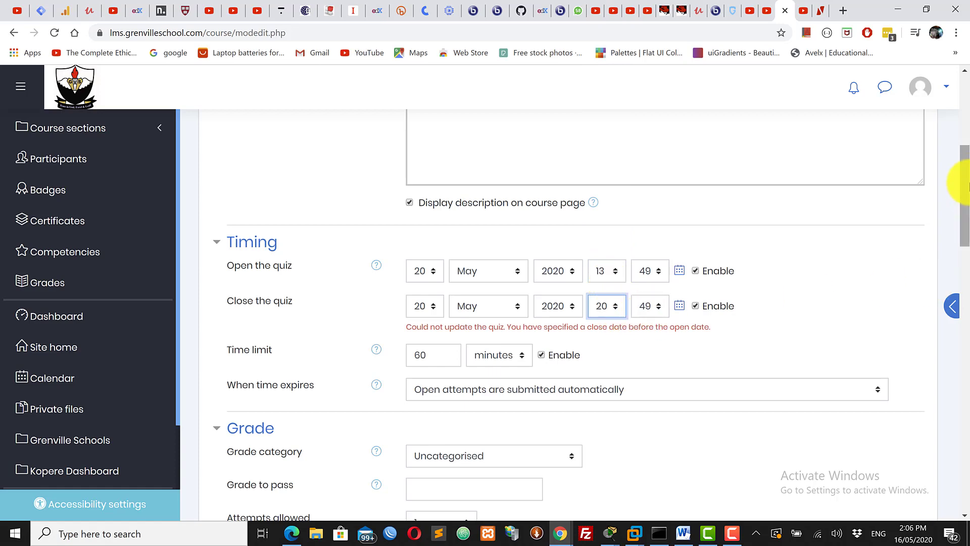
Check the form's required fields, save the quiz and return to the course.
{"action": "left_click_drag", "start_coordinate": [965, 175], "coordinate": [966, 438]}
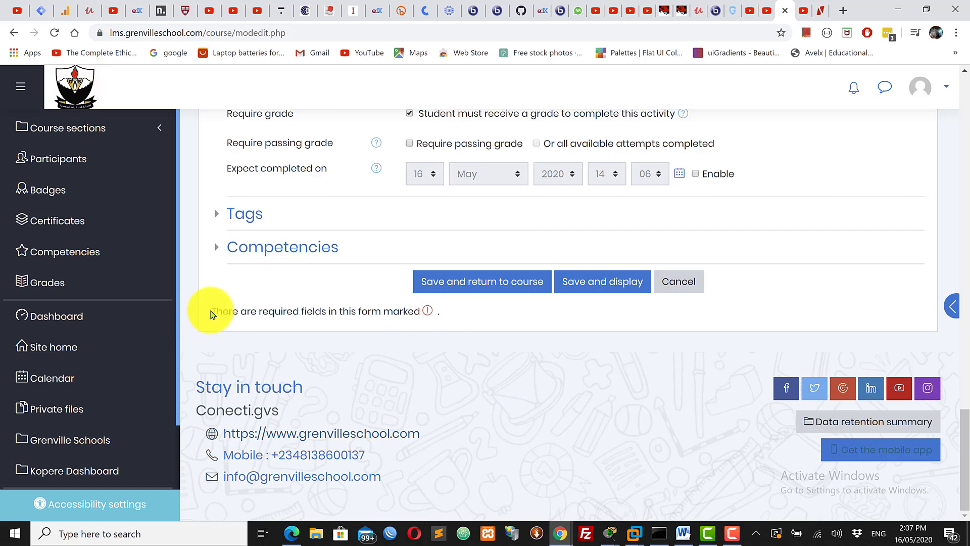
{"action": "left_click_drag", "start_coordinate": [210, 314], "coordinate": [428, 314]}
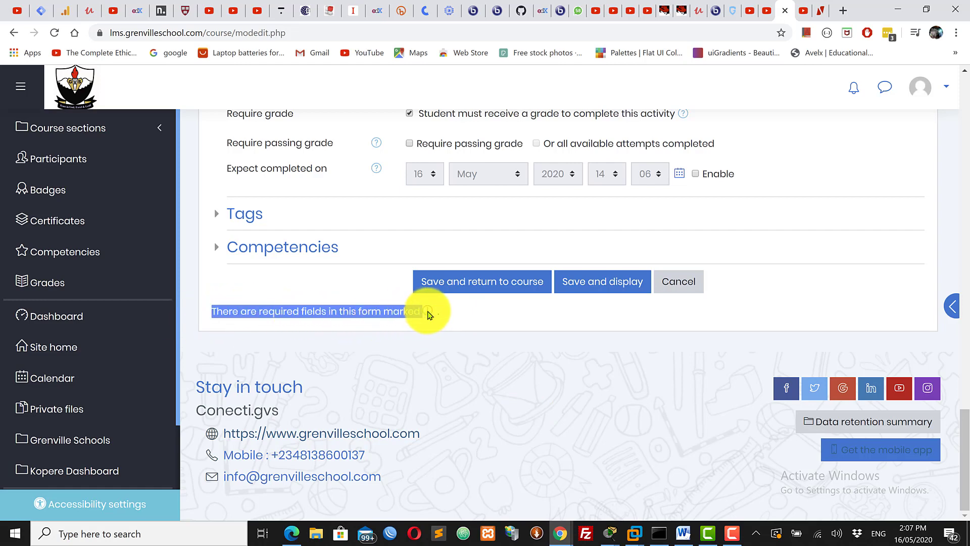
{"action": "left_click", "coordinate": [480, 314]}
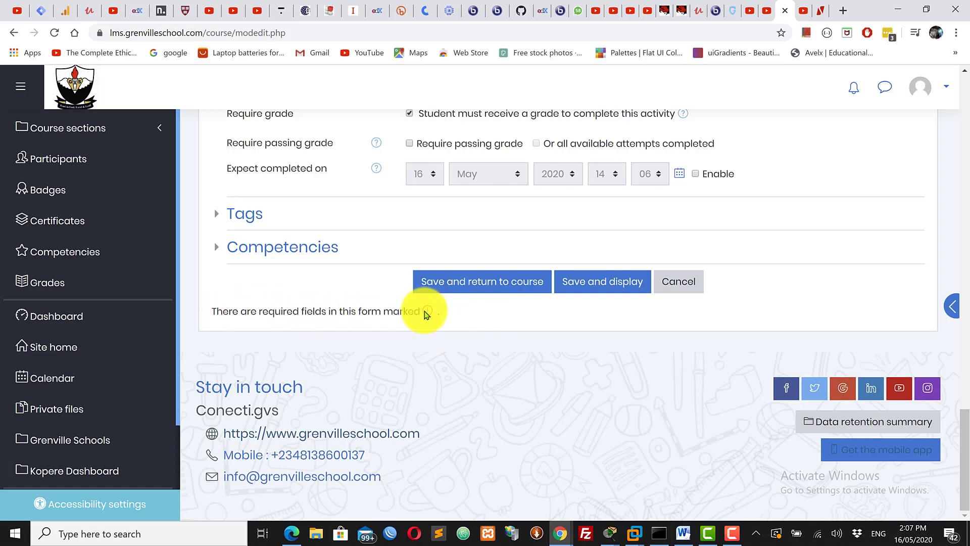
{"action": "left_click_drag", "start_coordinate": [962, 444], "coordinate": [960, 111]}
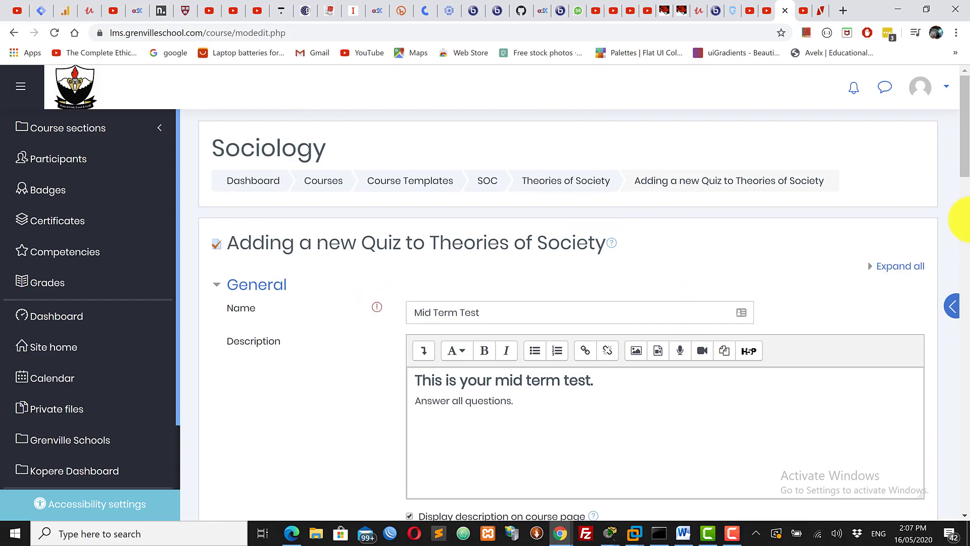
{"action": "left_click_drag", "start_coordinate": [962, 137], "coordinate": [960, 485]}
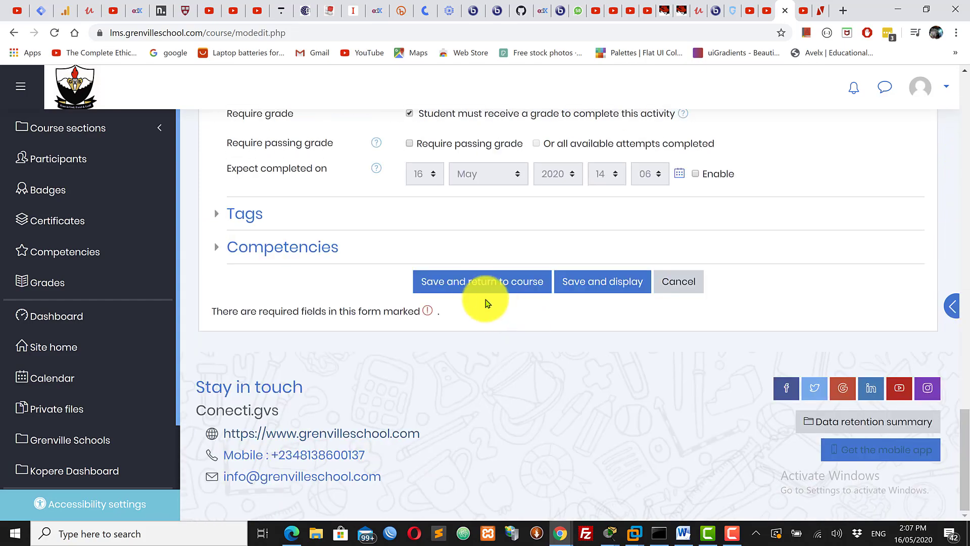
{"action": "left_click", "coordinate": [468, 287]}
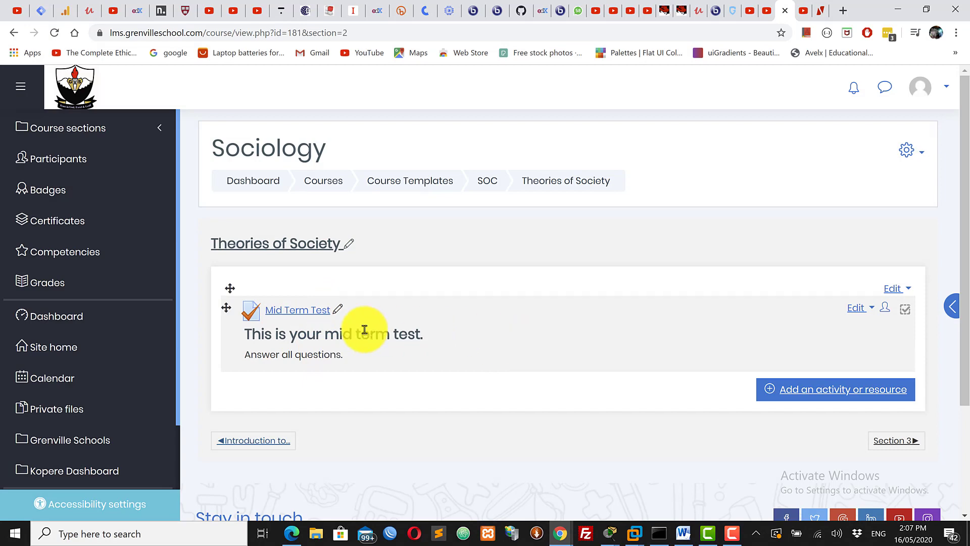
Open the Mid Term Test quiz from the Theories of Society section to view its attempts, dates and time limit.
{"action": "left_click", "coordinate": [287, 314]}
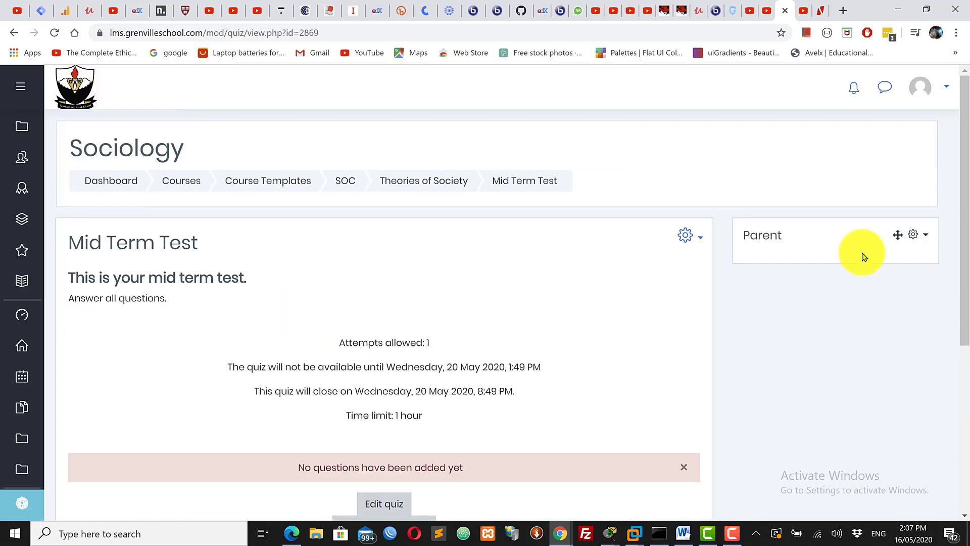
{"action": "left_click_drag", "start_coordinate": [966, 151], "coordinate": [956, 184]}
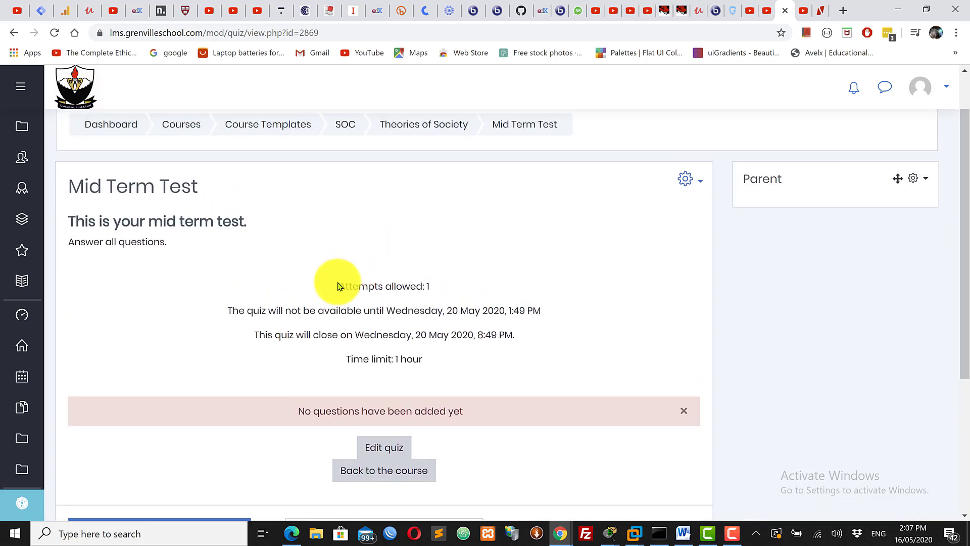
Examine the quiz page's allowed attempts, opening and closing dates, and the notice about its questions.
{"action": "left_click_drag", "start_coordinate": [338, 286], "coordinate": [433, 292]}
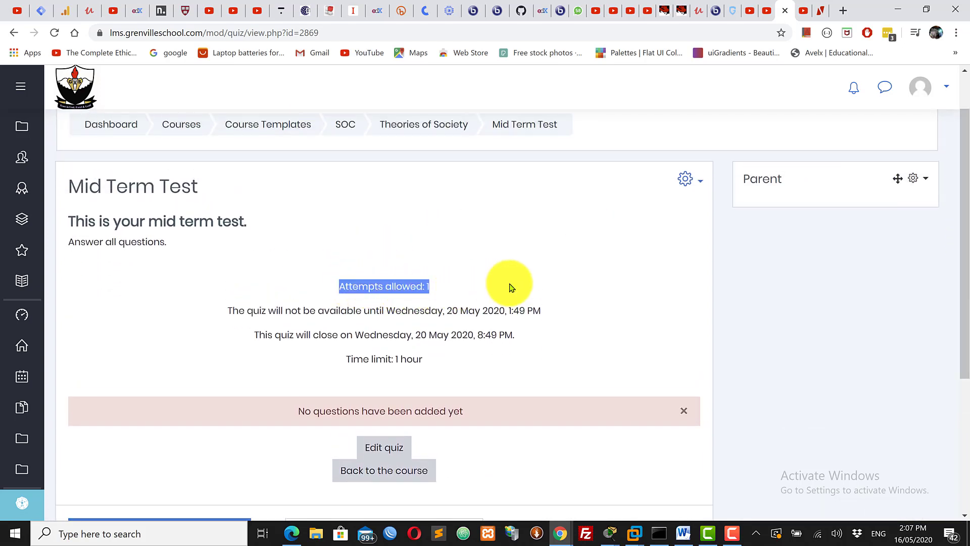
{"action": "left_click", "coordinate": [354, 293]}
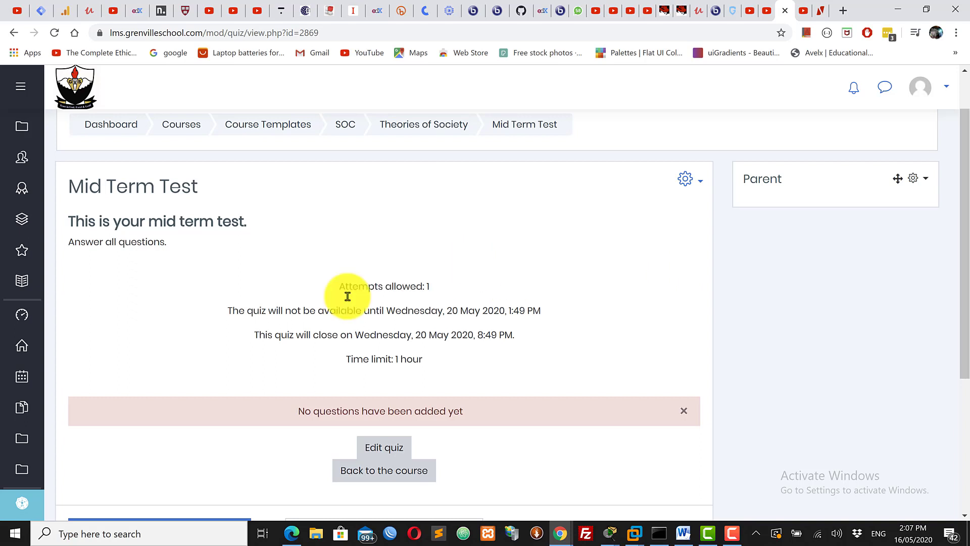
{"action": "left_click_drag", "start_coordinate": [228, 309], "coordinate": [533, 336]}
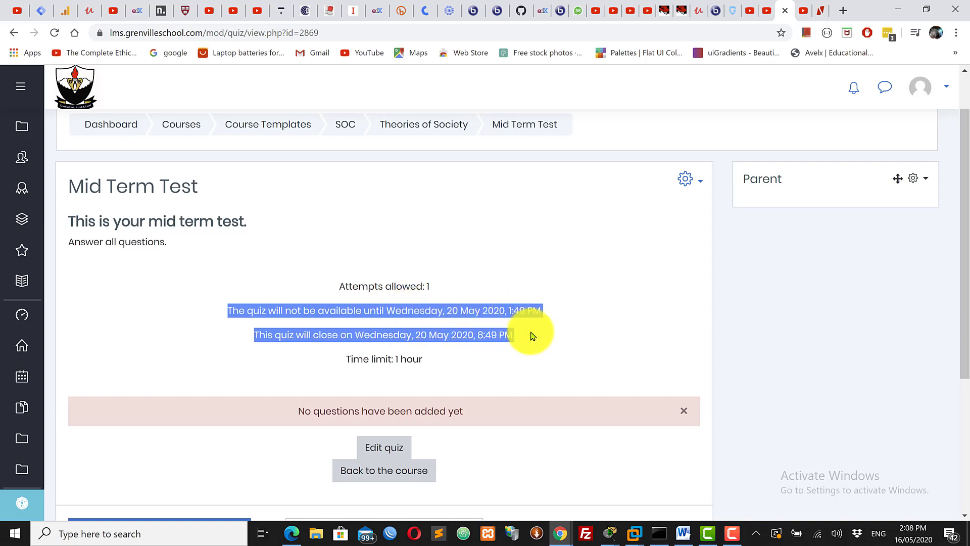
{"action": "left_click", "coordinate": [555, 336]}
{"action": "left_click_drag", "start_coordinate": [258, 335], "coordinate": [541, 331]}
{"action": "left_click", "coordinate": [590, 331]}
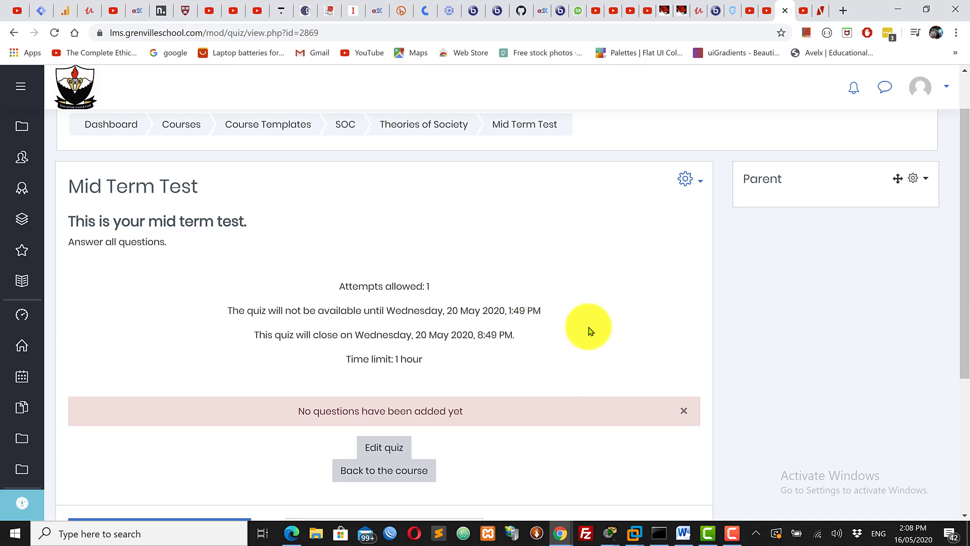
{"action": "mouse_move", "coordinate": [965, 190]}
{"action": "left_mouse_down"}
{"action": "mouse_move", "coordinate": [966, 268]}
{"action": "mouse_move", "coordinate": [962, 191]}
{"action": "left_mouse_up"}
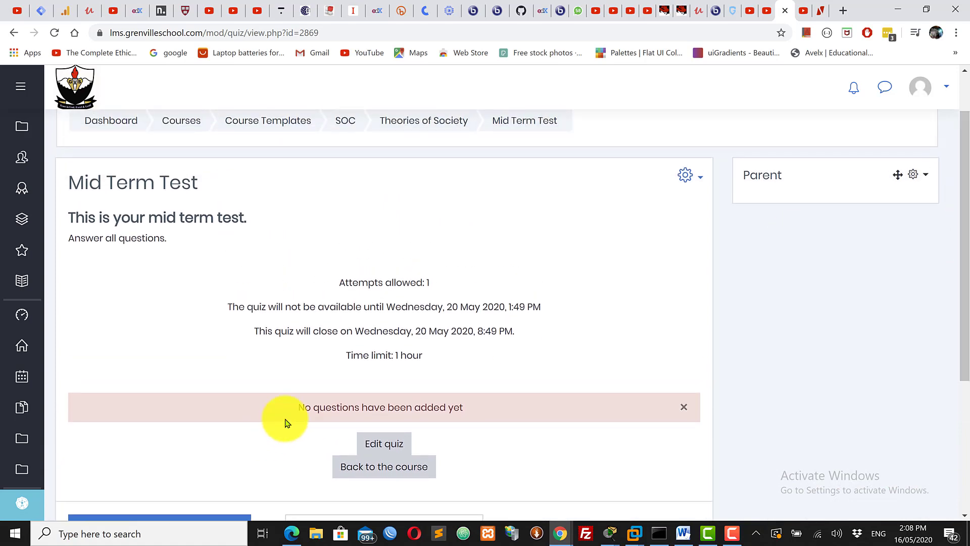
{"action": "left_click_drag", "start_coordinate": [298, 406], "coordinate": [477, 411]}
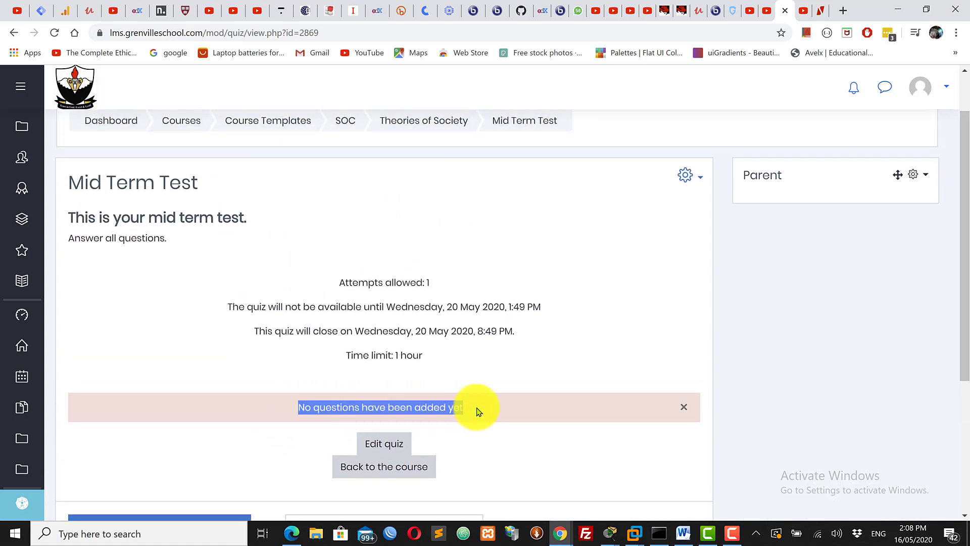
{"action": "left_click", "coordinate": [567, 348]}
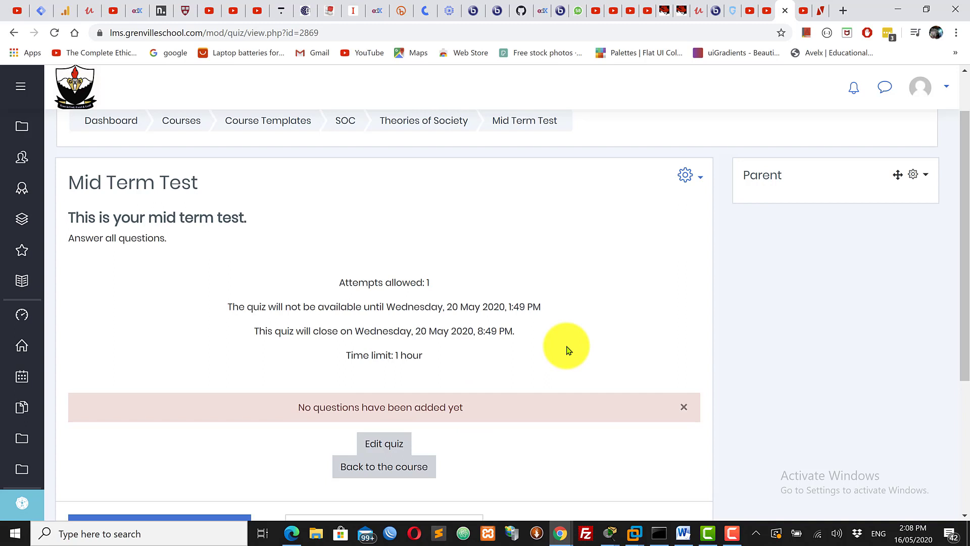
Open the Mid Term Test quiz for editing its questions.
{"action": "left_click", "coordinate": [384, 449]}
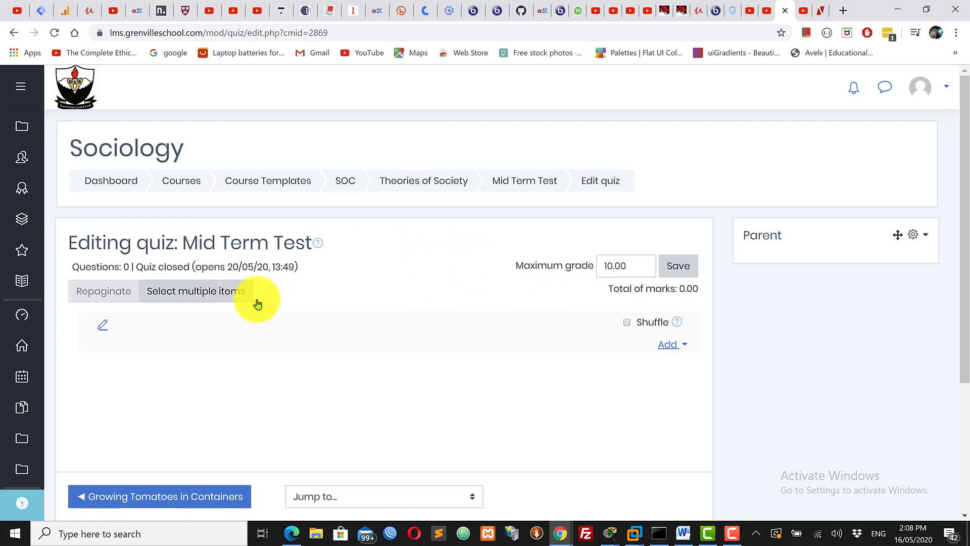
{"action": "left_click", "coordinate": [668, 348]}
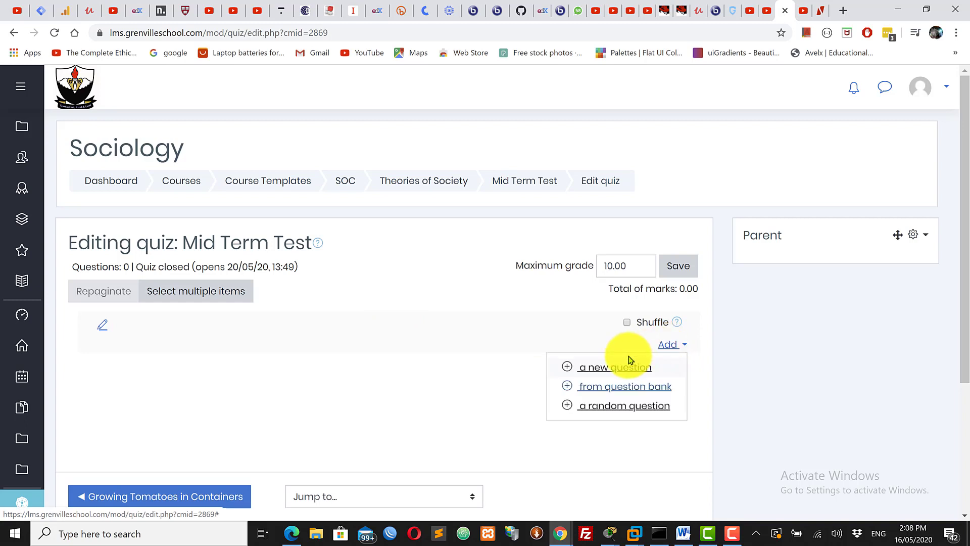
{"action": "left_click", "coordinate": [607, 375]}
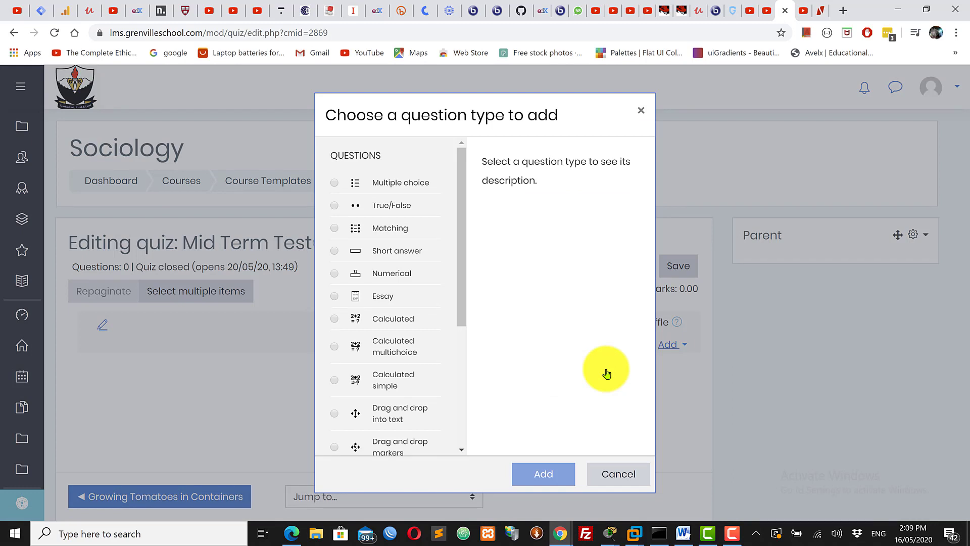
{"action": "left_click", "coordinate": [617, 473]}
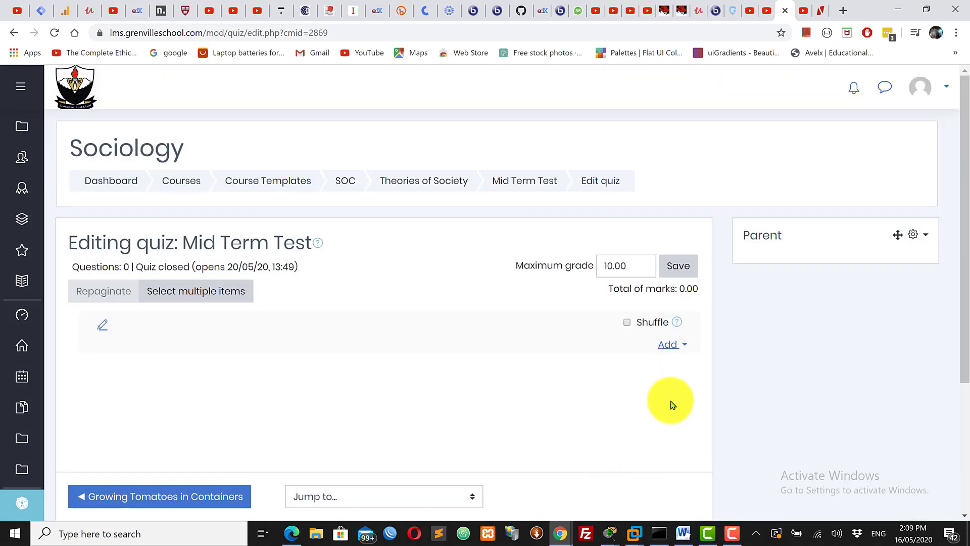
Start adding a new question to the Mid Term Test quiz.
{"action": "left_click", "coordinate": [668, 345]}
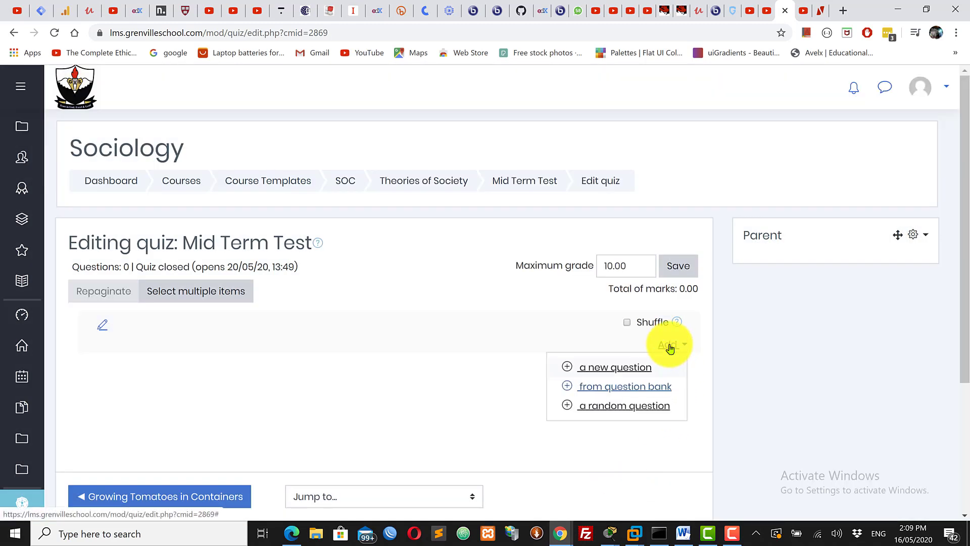
{"action": "left_click", "coordinate": [600, 371]}
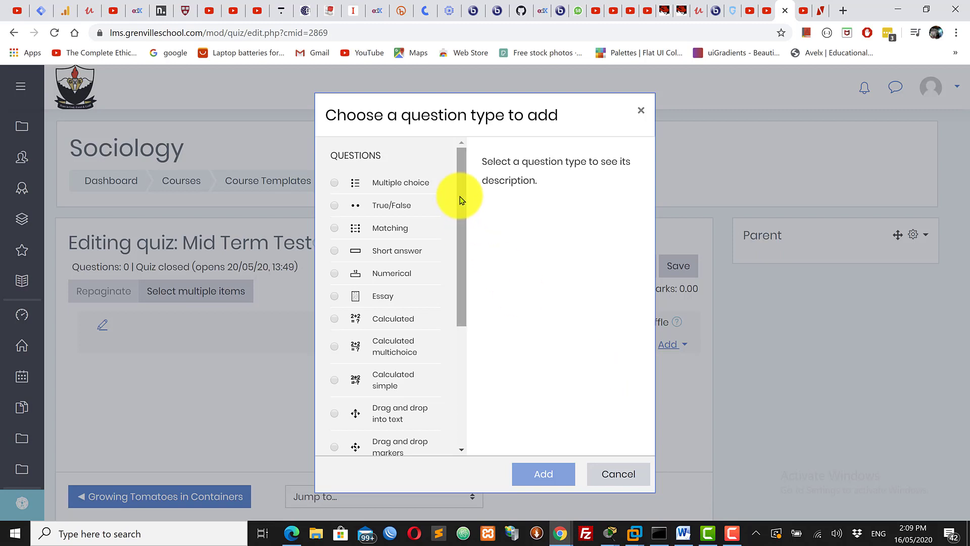
Examine the descriptions of the Multiple choice, True/False, Matching, Short answer, Numerical and Essay question types.
{"action": "mouse_move", "coordinate": [461, 195]}
{"action": "left_mouse_down"}
{"action": "mouse_move", "coordinate": [461, 205]}
{"action": "mouse_move", "coordinate": [457, 184]}
{"action": "left_mouse_up"}
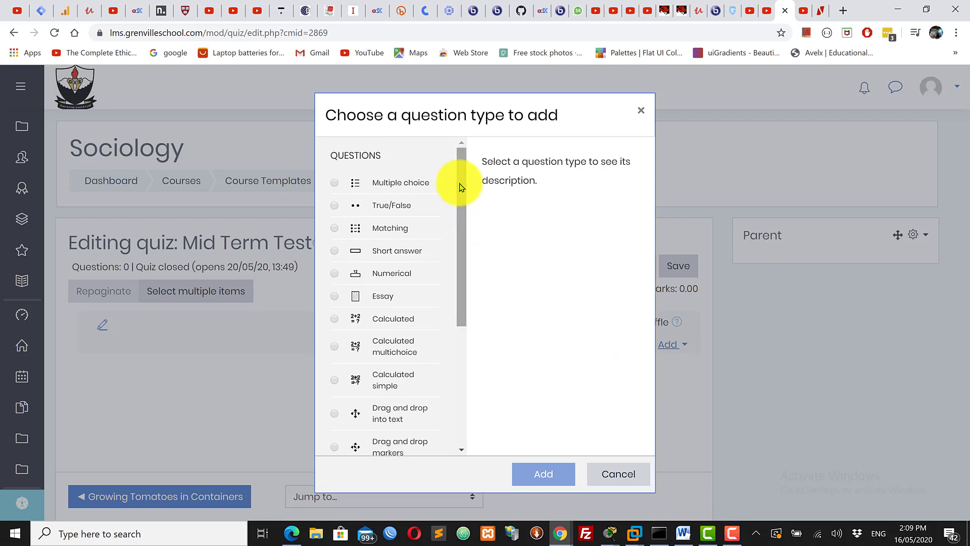
{"action": "left_click", "coordinate": [337, 186]}
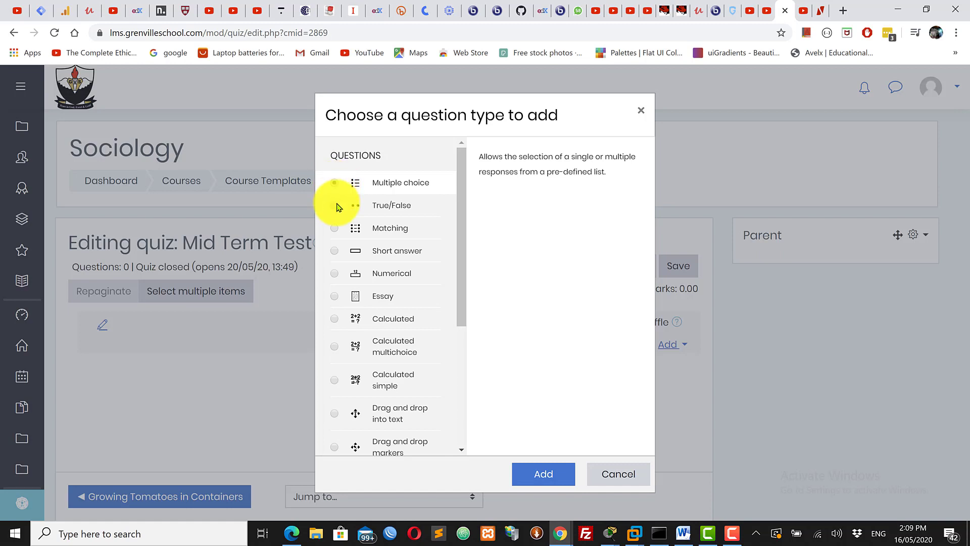
{"action": "left_click", "coordinate": [336, 210]}
{"action": "left_click", "coordinate": [333, 227]}
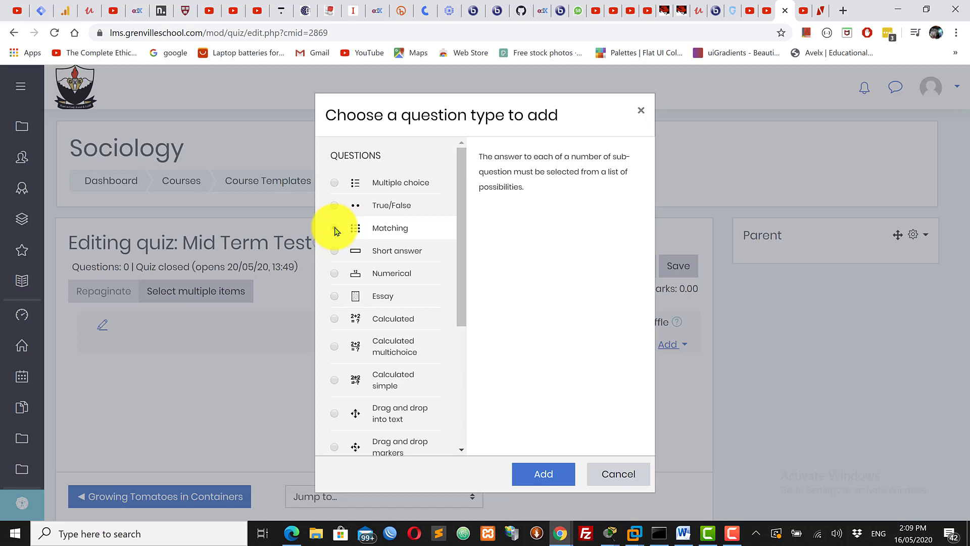
{"action": "left_click", "coordinate": [334, 251]}
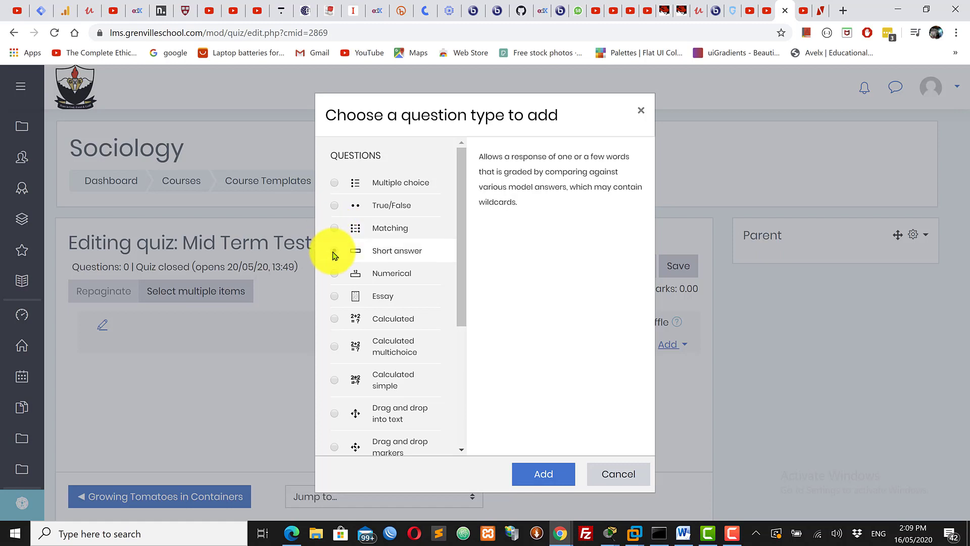
{"action": "left_click", "coordinate": [334, 274]}
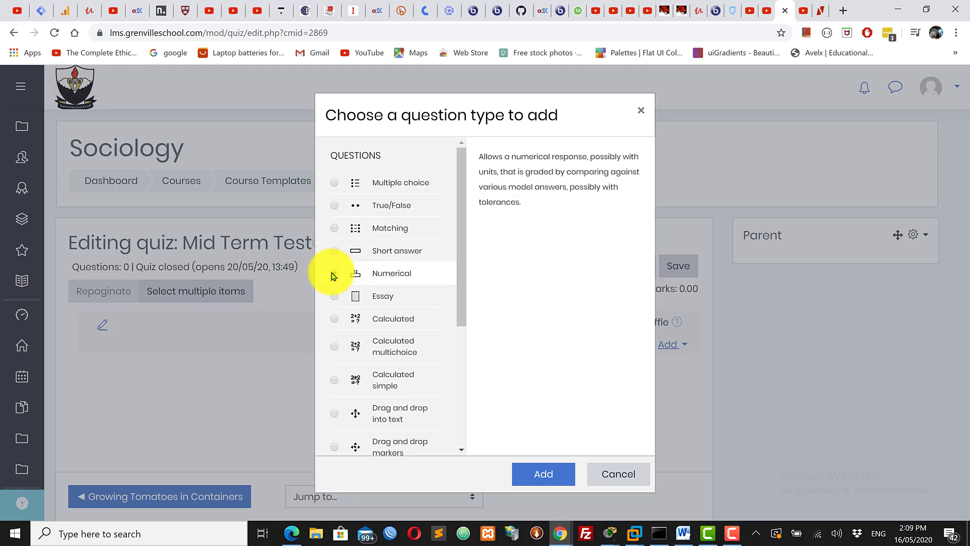
{"action": "left_click", "coordinate": [334, 296]}
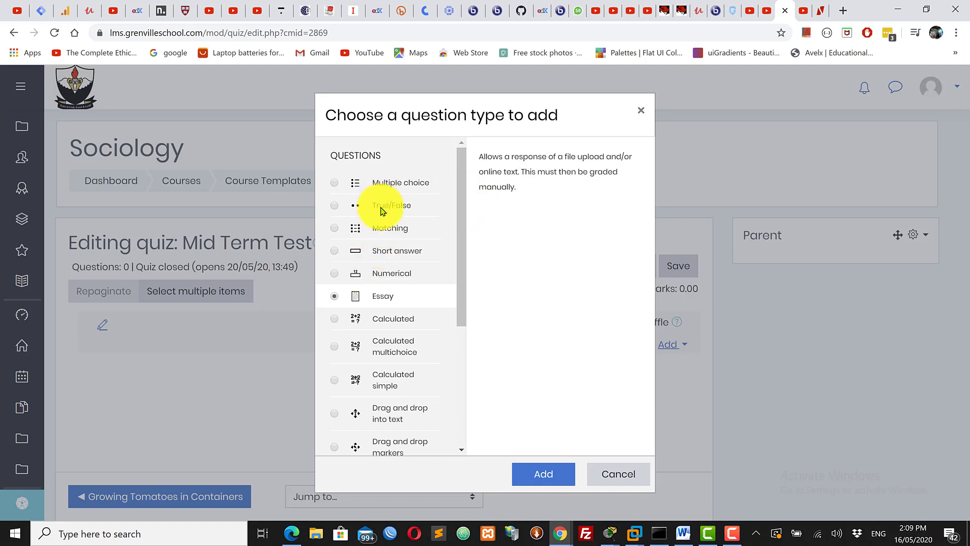
{"action": "left_click", "coordinate": [386, 249]}
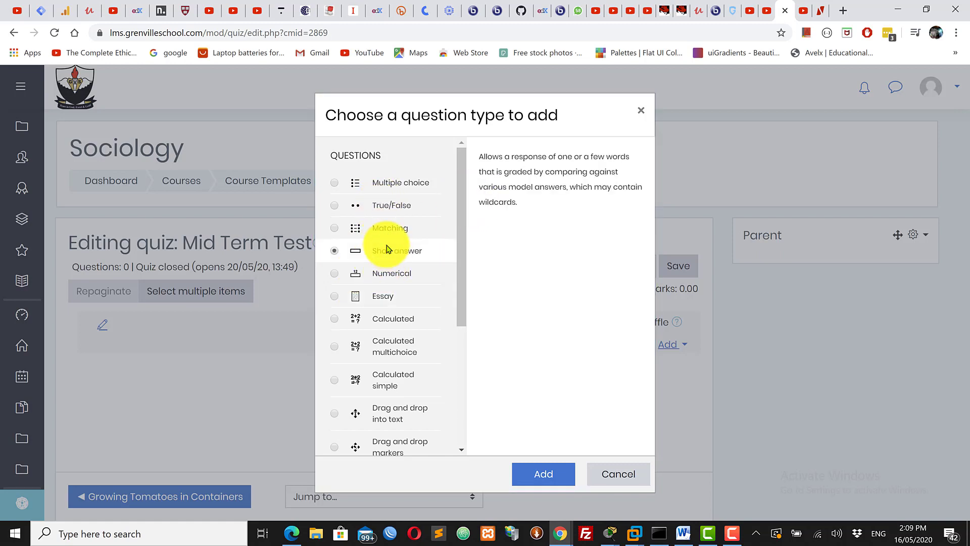
Choose Multiple choice as the question type and open the form for the new question.
{"action": "left_click", "coordinate": [333, 186]}
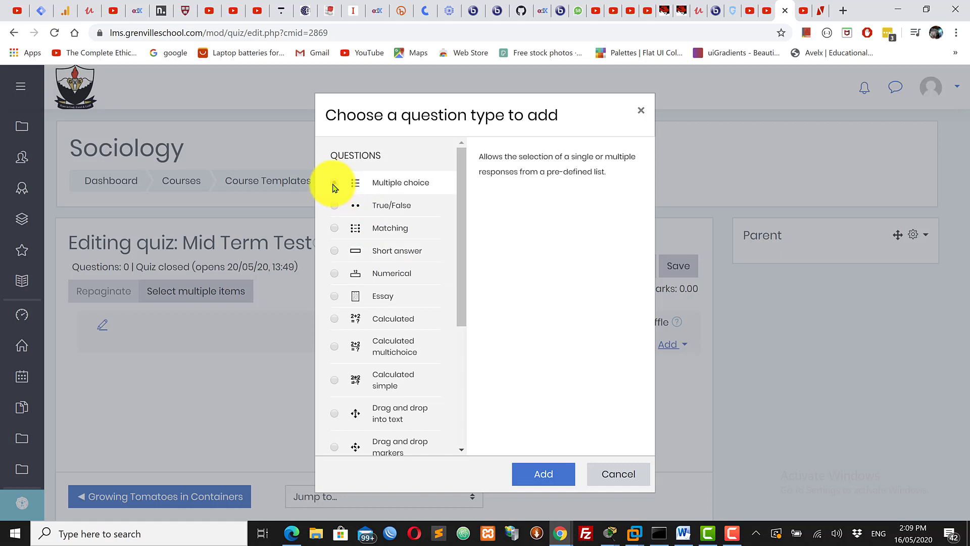
{"action": "left_click", "coordinate": [537, 473]}
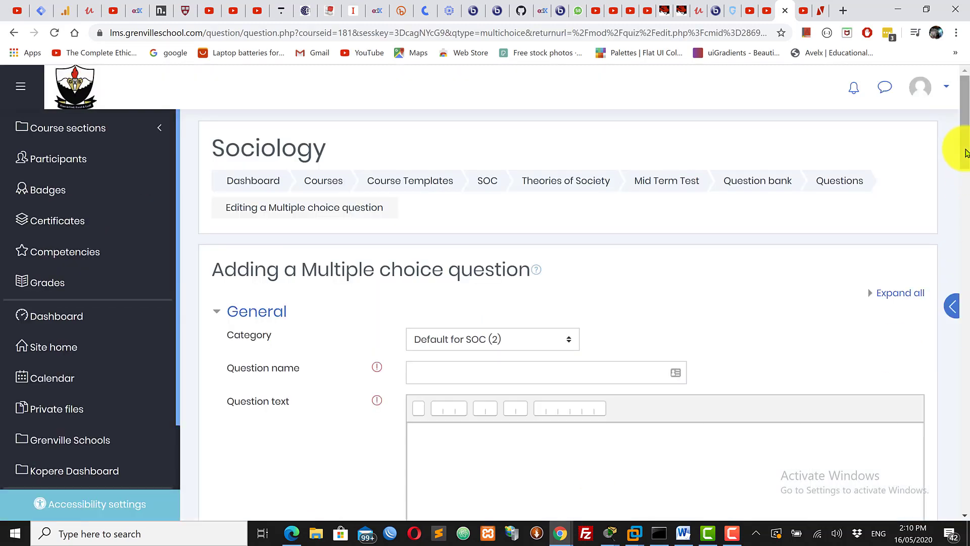
{"action": "left_click_drag", "start_coordinate": [964, 161], "coordinate": [966, 186]}
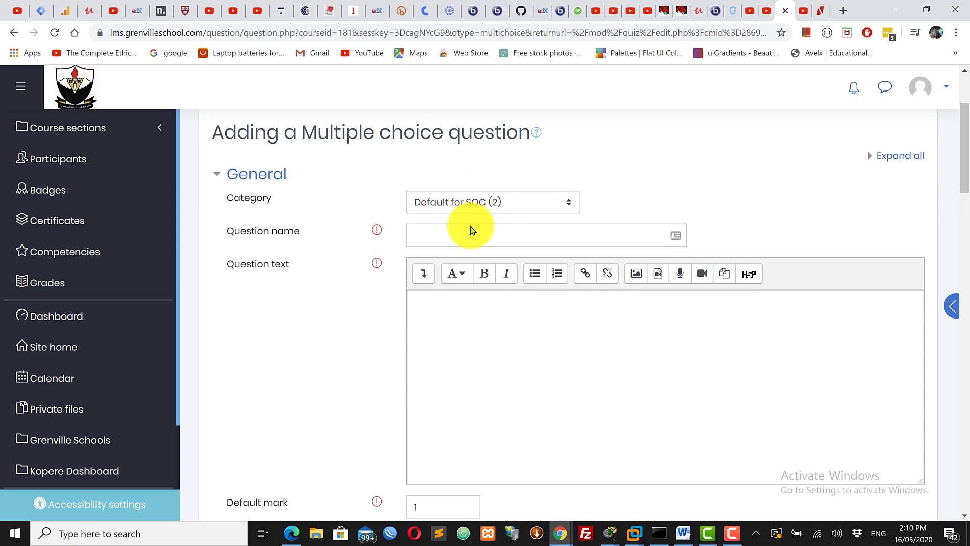
Check the required name and text fields and enter "What is the meaning of GVS" as the question name.
{"action": "left_click", "coordinate": [448, 235]}
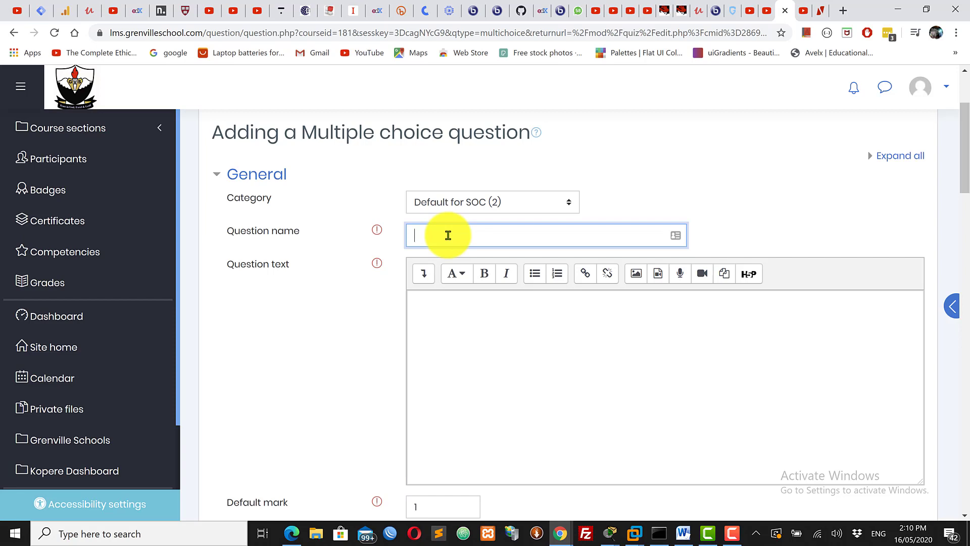
{"action": "left_click", "coordinate": [230, 232]}
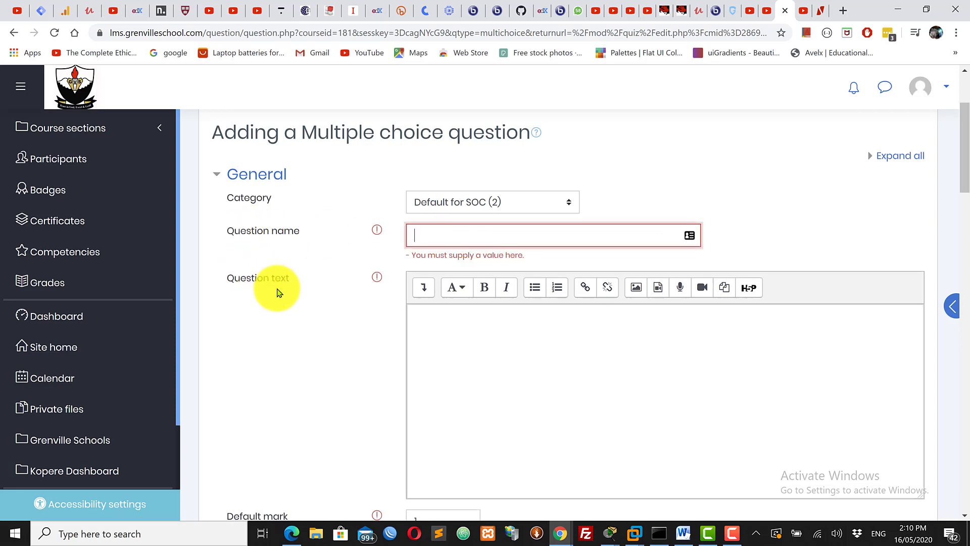
{"action": "left_click_drag", "start_coordinate": [285, 277], "coordinate": [190, 271]}
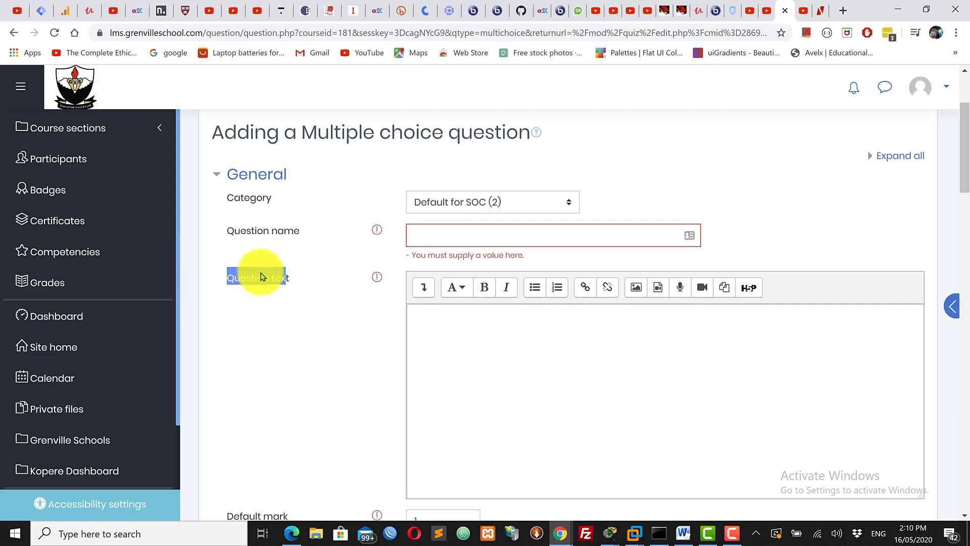
{"action": "left_click", "coordinate": [461, 322]}
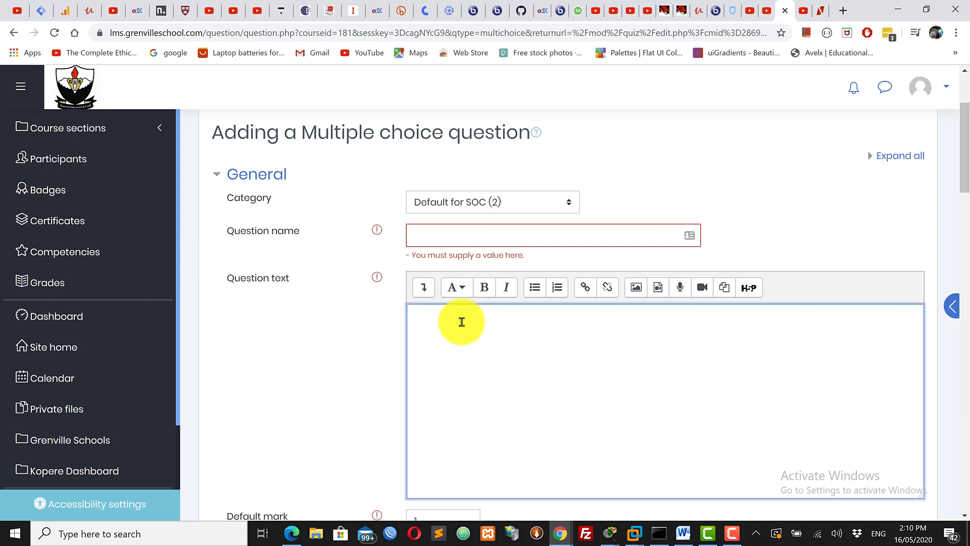
{"action": "left_click", "coordinate": [444, 234]}
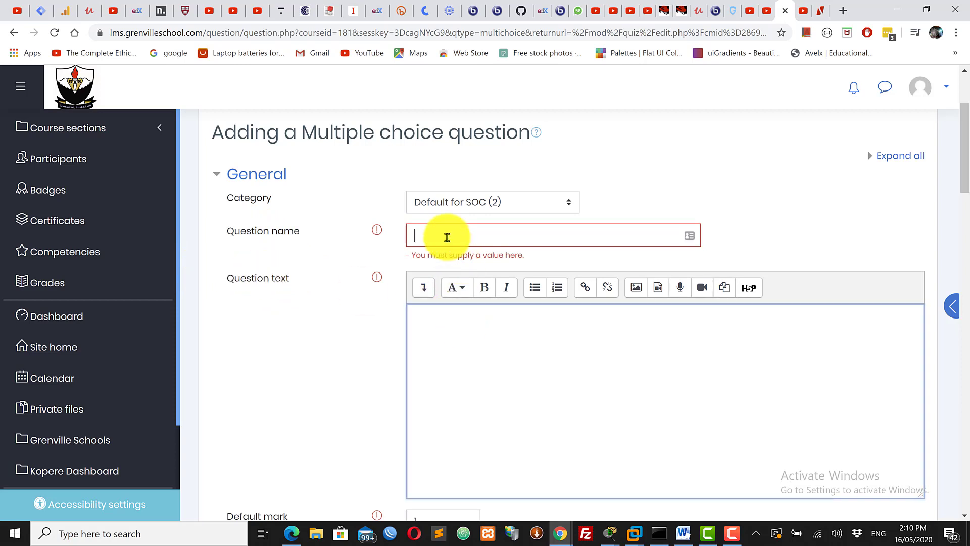
{"action": "left_click", "coordinate": [302, 233]}
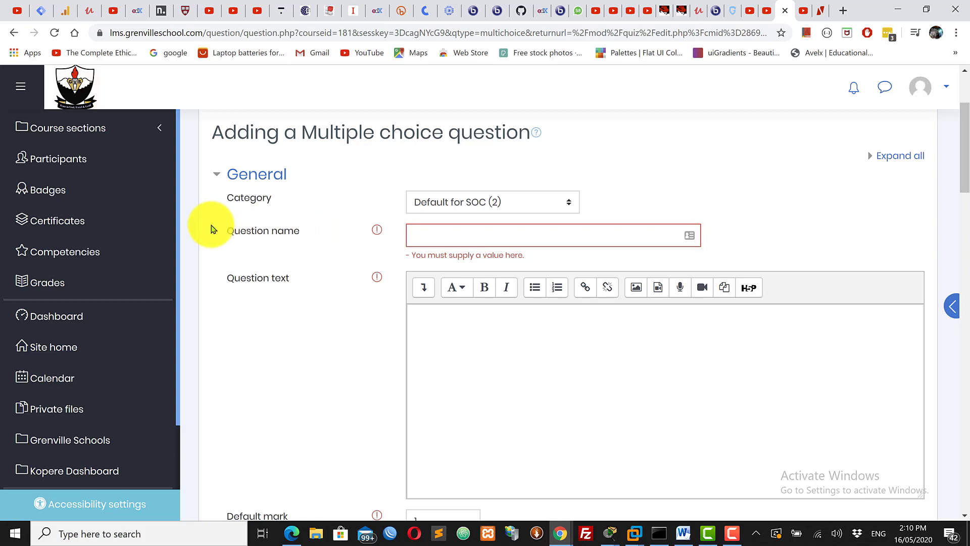
{"action": "left_click", "coordinate": [443, 233]}
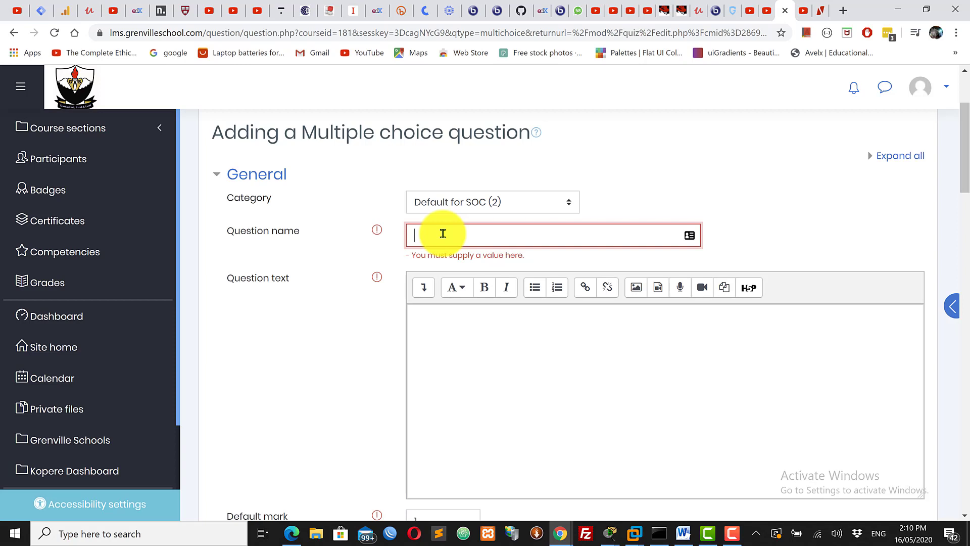
{"action": "type", "text": "What is the meaning of"}
{"action": "type", "text": "GVS"}
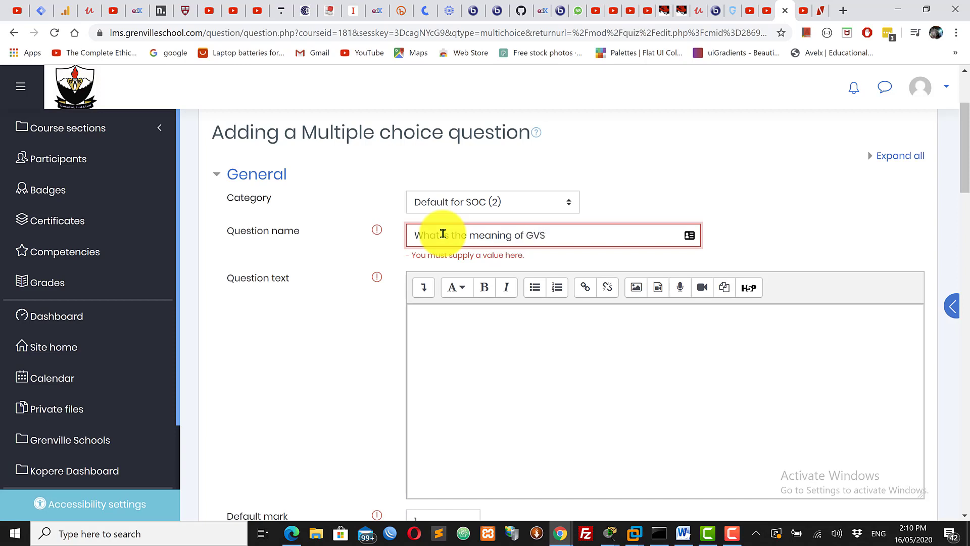
Copy the question name into the question text and complete it as "What is the meaning of GVS?".
{"action": "left_click_drag", "start_coordinate": [569, 231], "coordinate": [360, 236]}
{"action": "key", "text": "ctrl+c"}
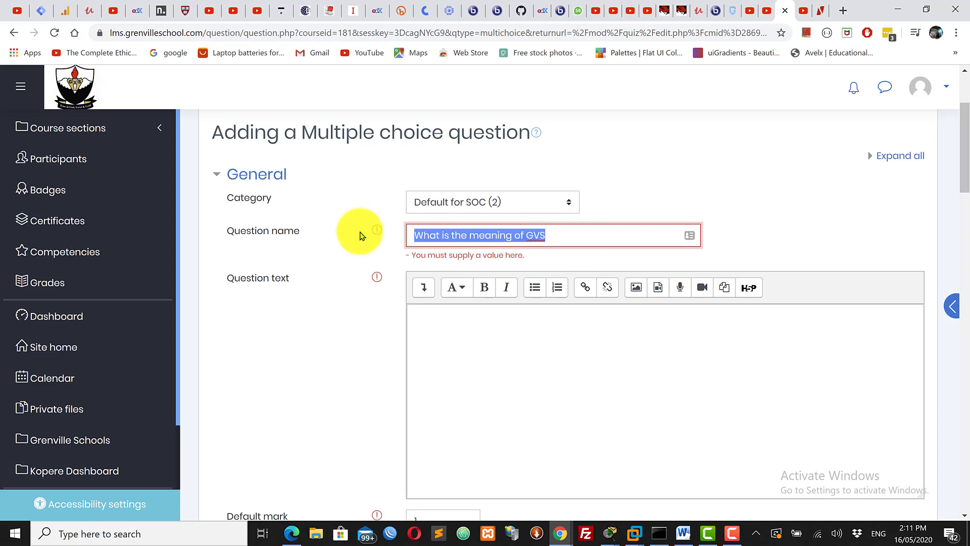
{"action": "left_click", "coordinate": [455, 321]}
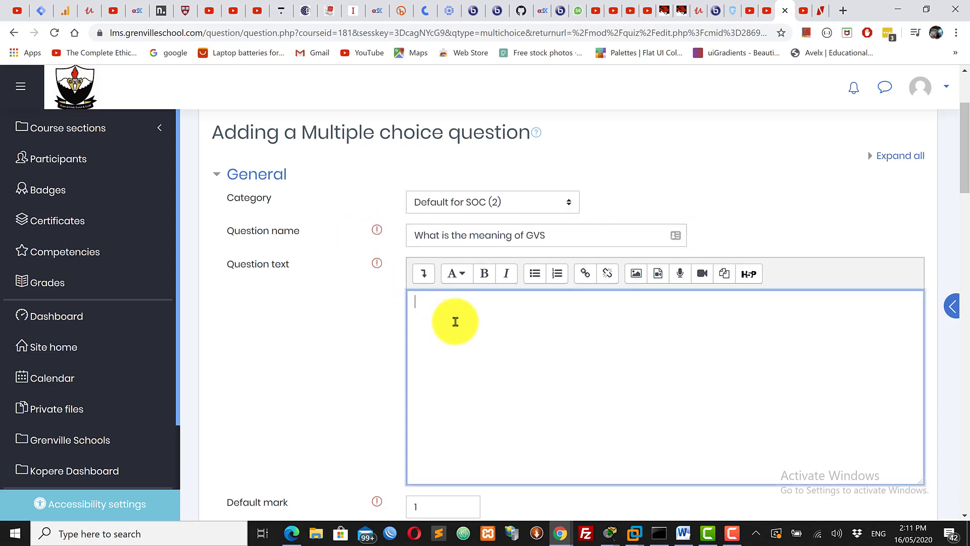
{"action": "key", "text": "ctrl+v"}
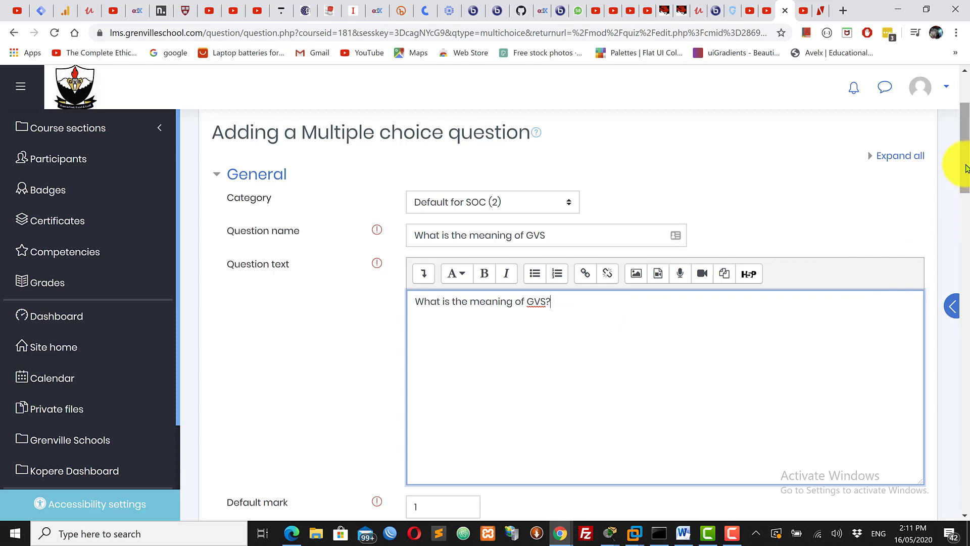
{"action": "left_click_drag", "start_coordinate": [965, 187], "coordinate": [954, 207]}
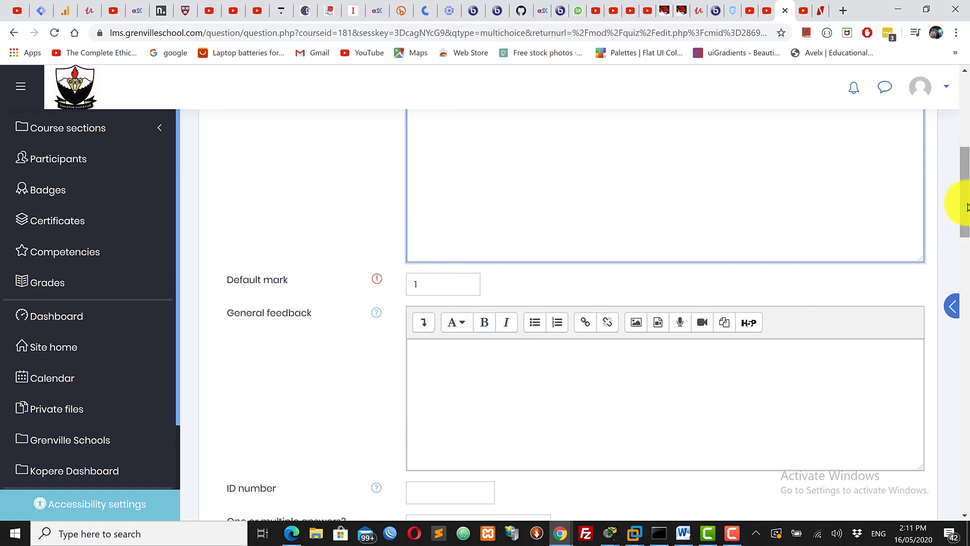
Enter "The meaning of GVS is Grenville School" as the question's general feedback.
{"action": "left_click_drag", "start_coordinate": [965, 204], "coordinate": [966, 222]}
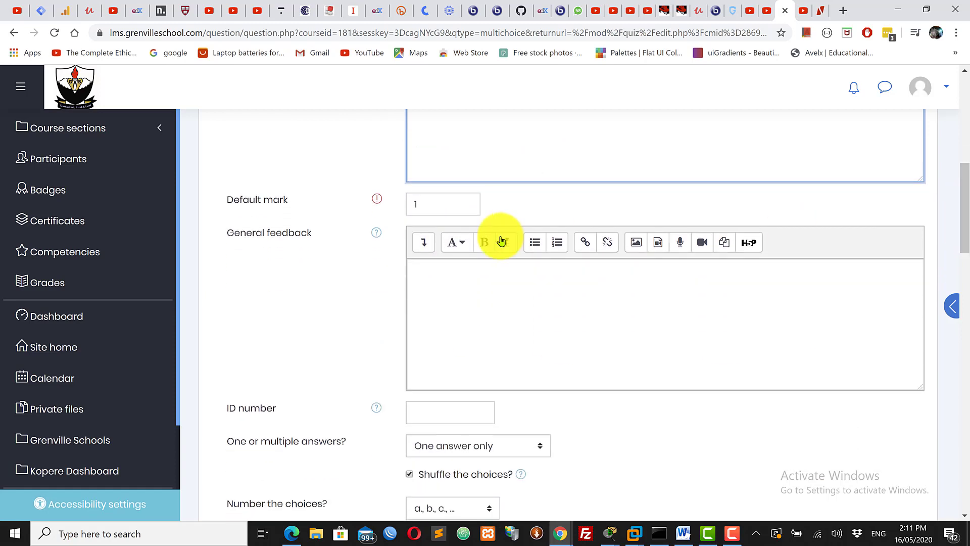
{"action": "left_click", "coordinate": [438, 277]}
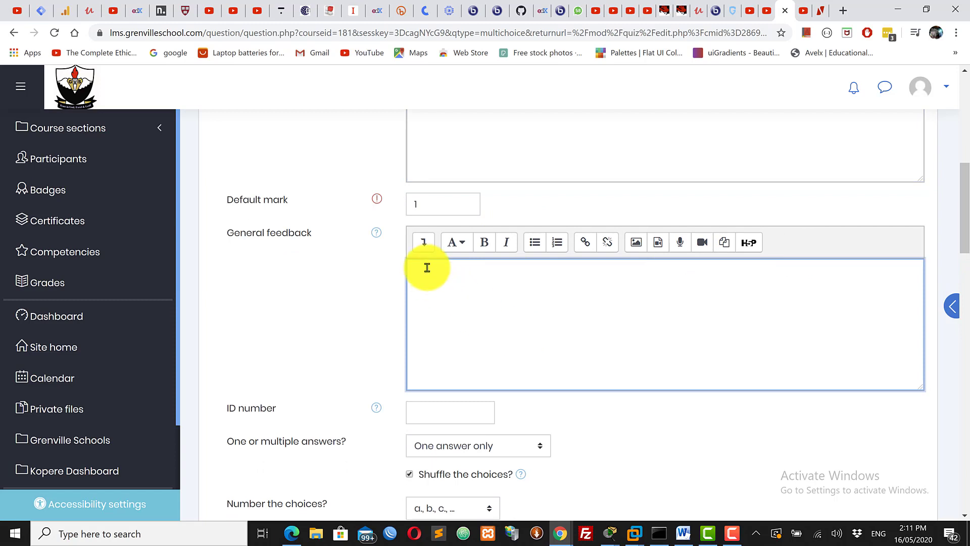
{"action": "type", "text": "The meaning of GVS is Gren"}
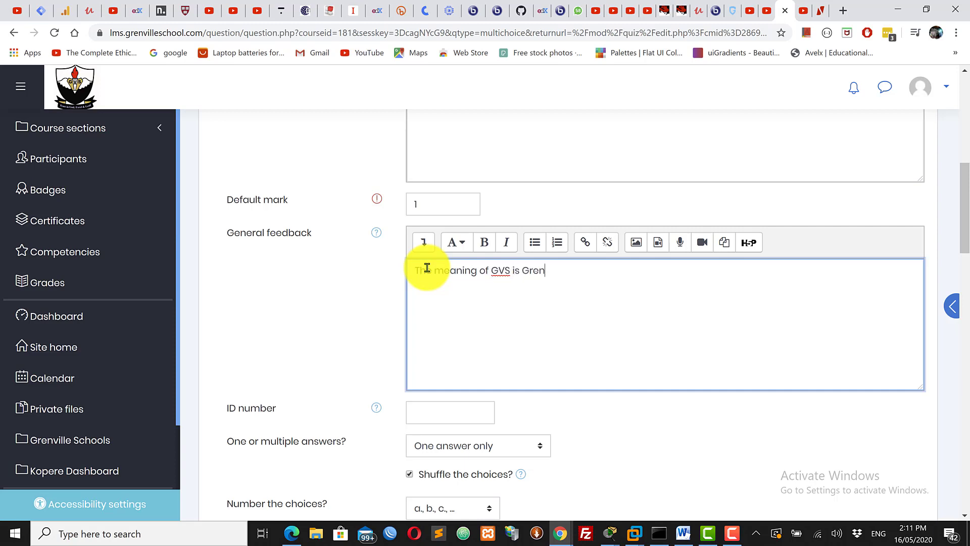
{"action": "type", "text": "ville School"}
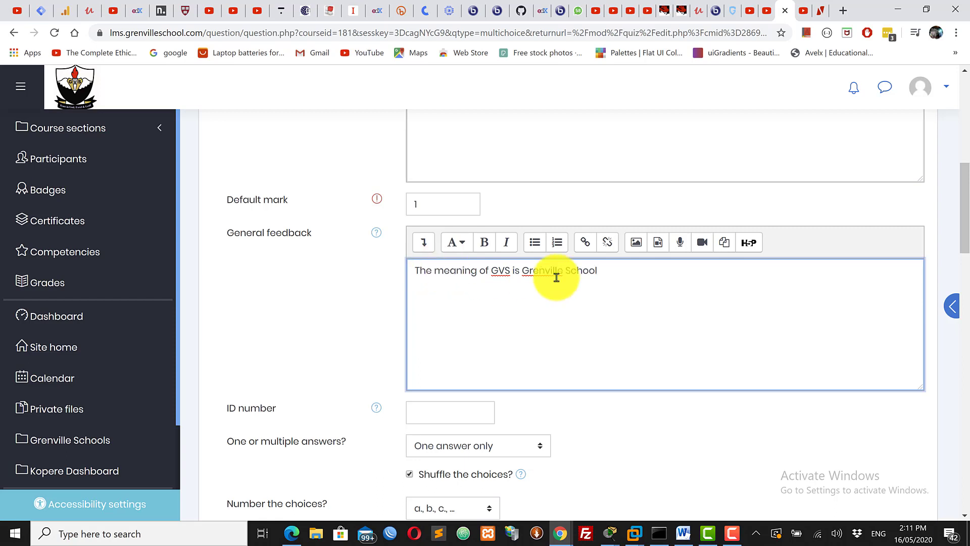
Review the answer-count options, keeping "One answer only", and choose "a., b., c., ..." as the numbering of the choices.
{"action": "left_click_drag", "start_coordinate": [966, 215], "coordinate": [966, 216]}
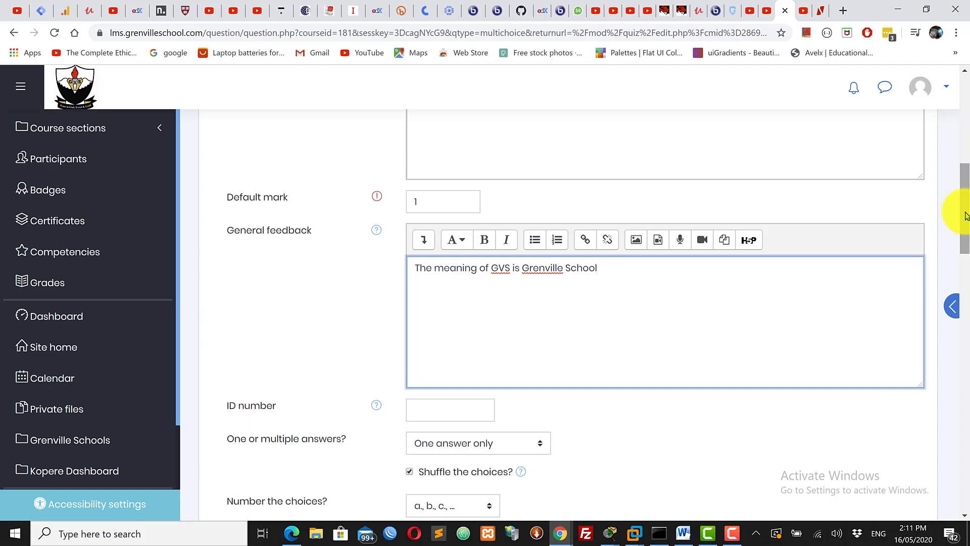
{"action": "left_click_drag", "start_coordinate": [965, 215], "coordinate": [955, 243]}
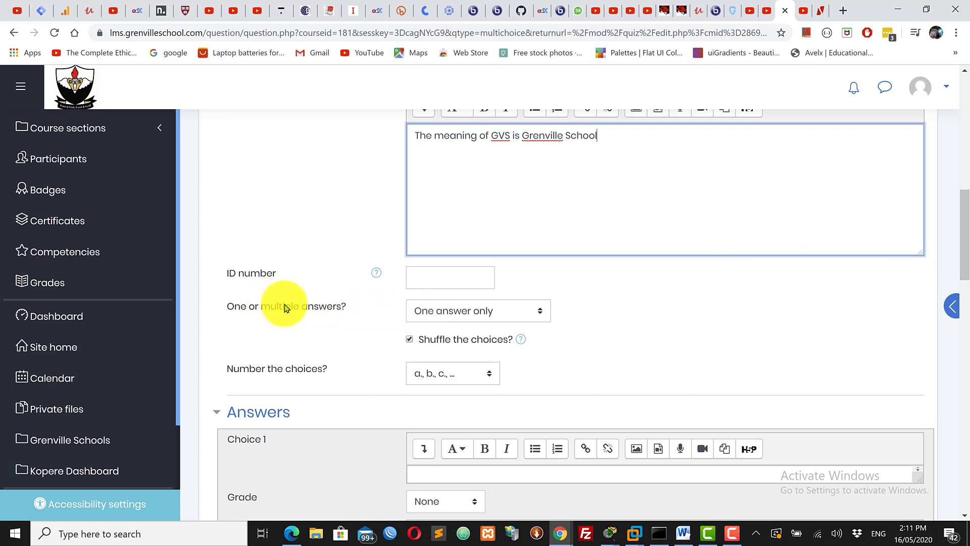
{"action": "left_click", "coordinate": [481, 314]}
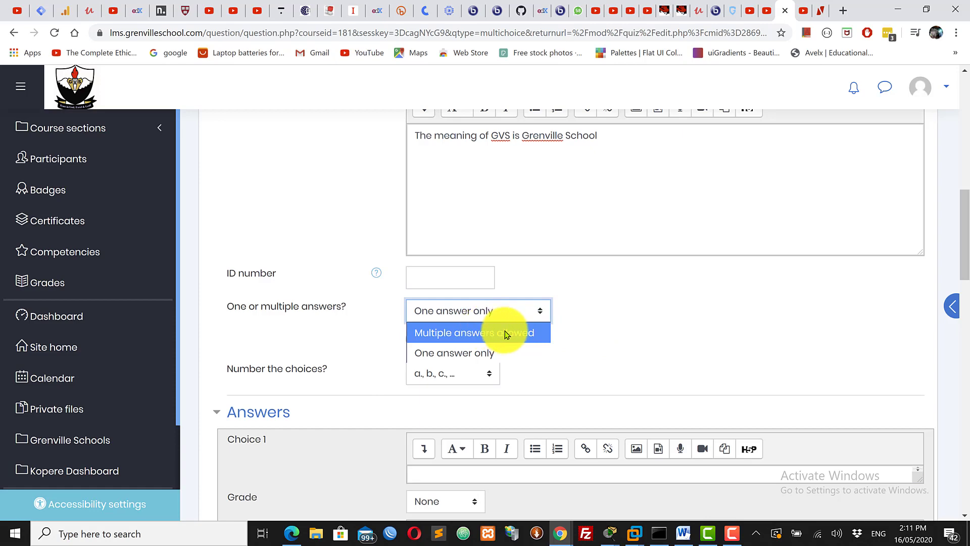
{"action": "left_click", "coordinate": [631, 329]}
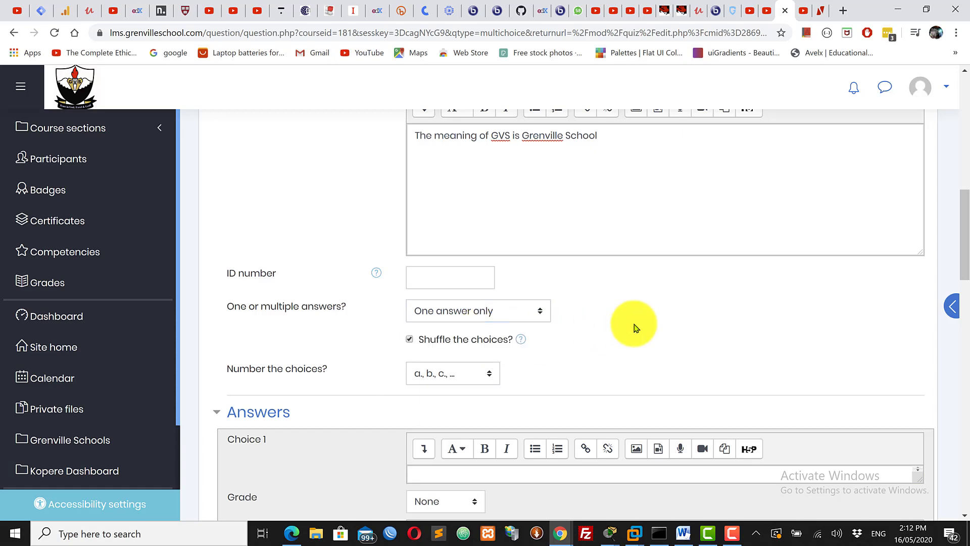
{"action": "scroll", "coordinate": [963, 257], "scroll_direction": "down", "scroll_amount": 2}
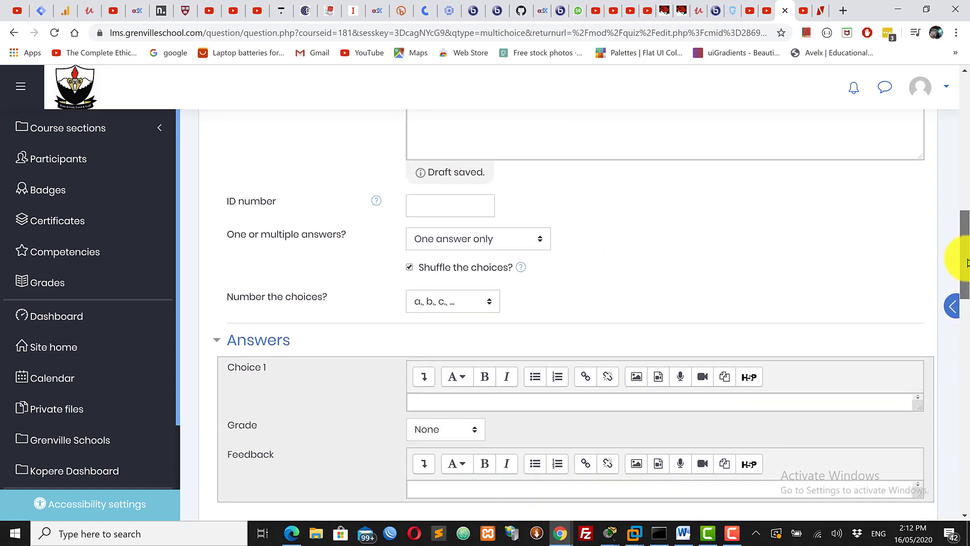
{"action": "scroll", "coordinate": [966, 262], "scroll_direction": "down", "scroll_amount": 1}
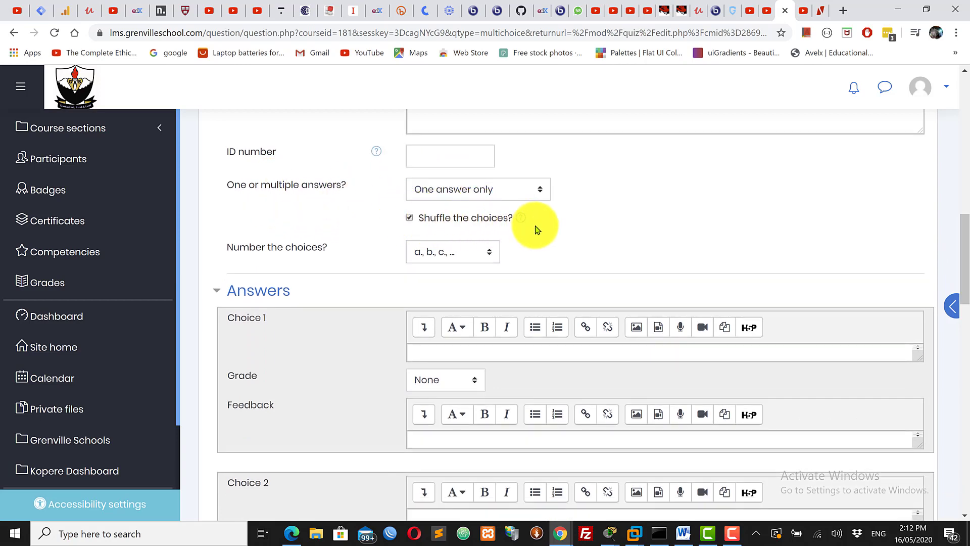
{"action": "left_click", "coordinate": [451, 257]}
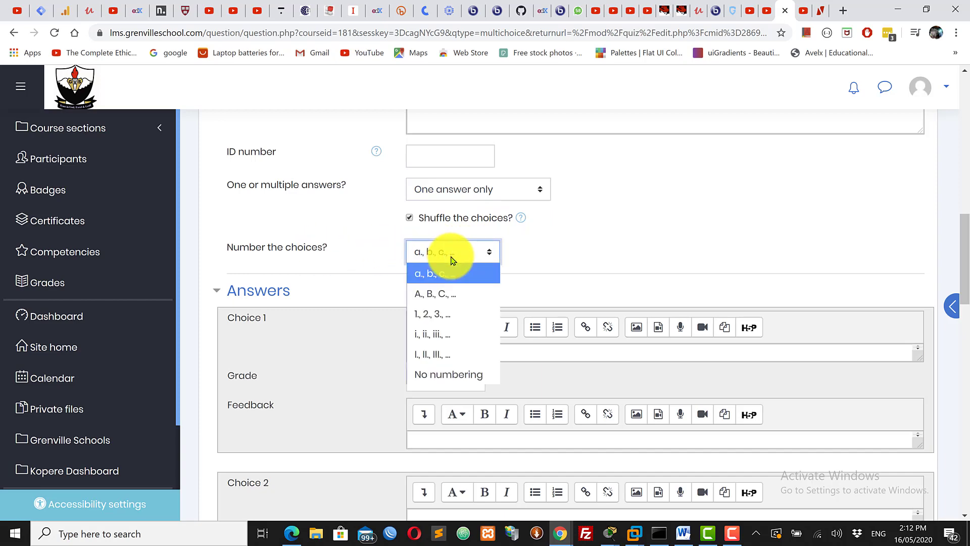
{"action": "left_click", "coordinate": [430, 278]}
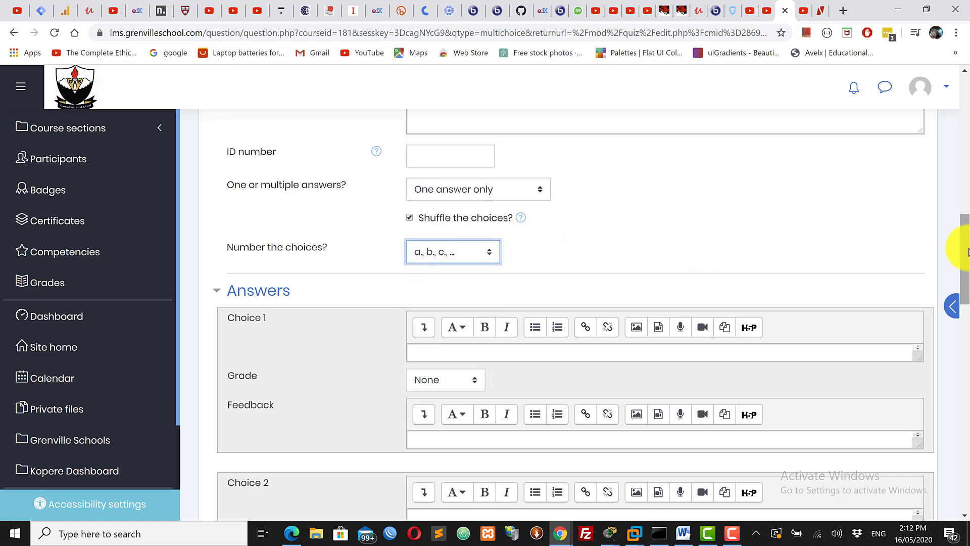
Fill in Choice 1 as "Grenville School" with grade 100% and feedback "Bravo!", and enter "Gate School" as Choice 2.
{"action": "scroll", "coordinate": [966, 270], "scroll_direction": "down", "scroll_amount": 1}
{"action": "scroll", "coordinate": [966, 270], "scroll_direction": "down", "scroll_amount": 5}
{"action": "scroll", "coordinate": [959, 264], "scroll_direction": "up", "scroll_amount": 3}
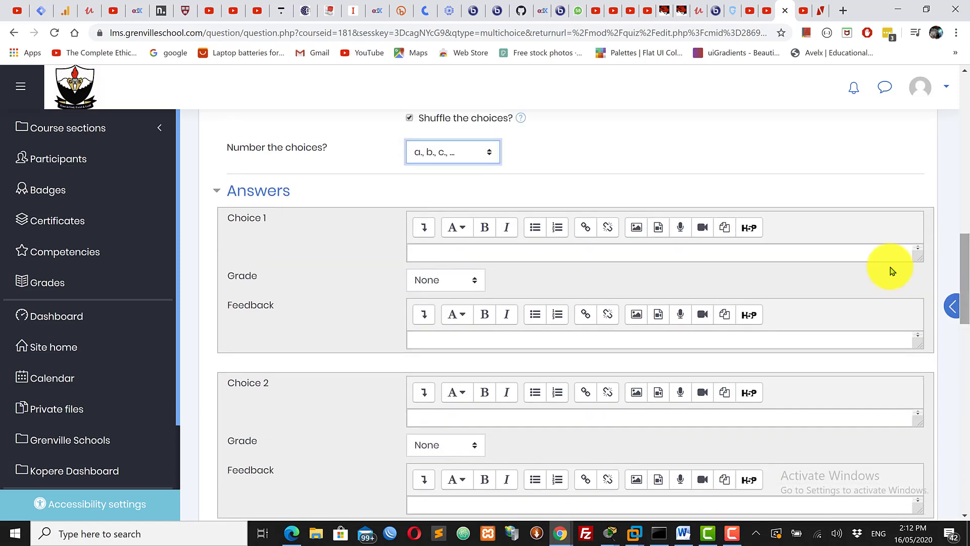
{"action": "left_click", "coordinate": [440, 254]}
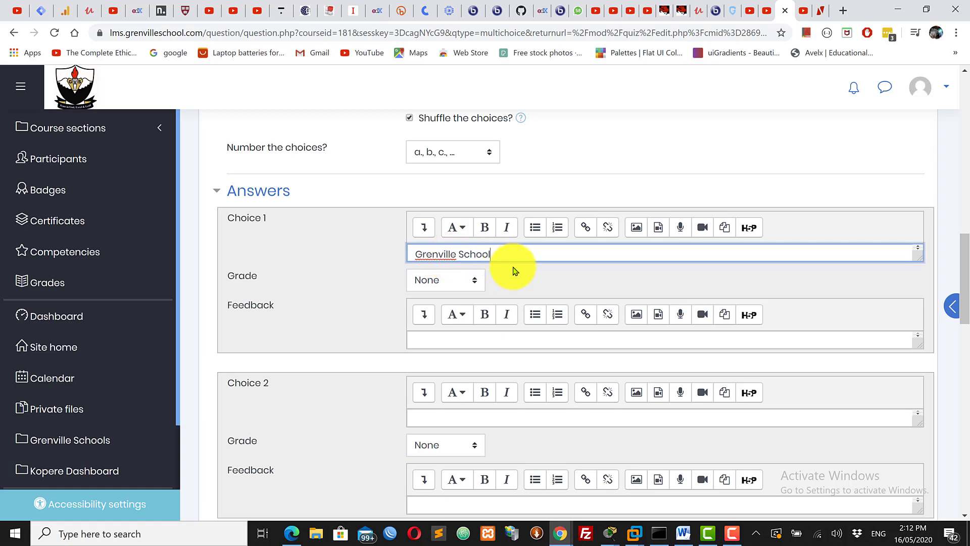
{"action": "left_click", "coordinate": [437, 281]}
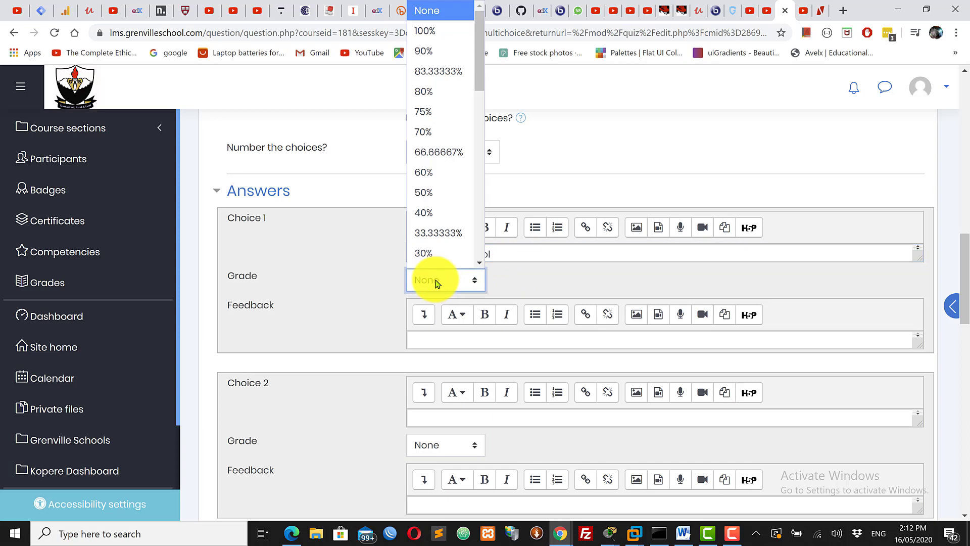
{"action": "left_click", "coordinate": [432, 25]}
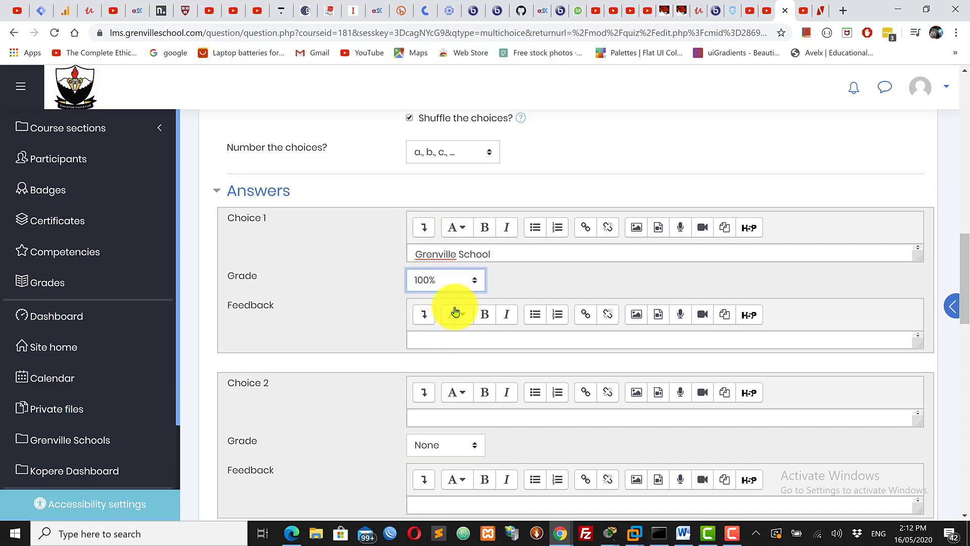
{"action": "left_click", "coordinate": [442, 340]}
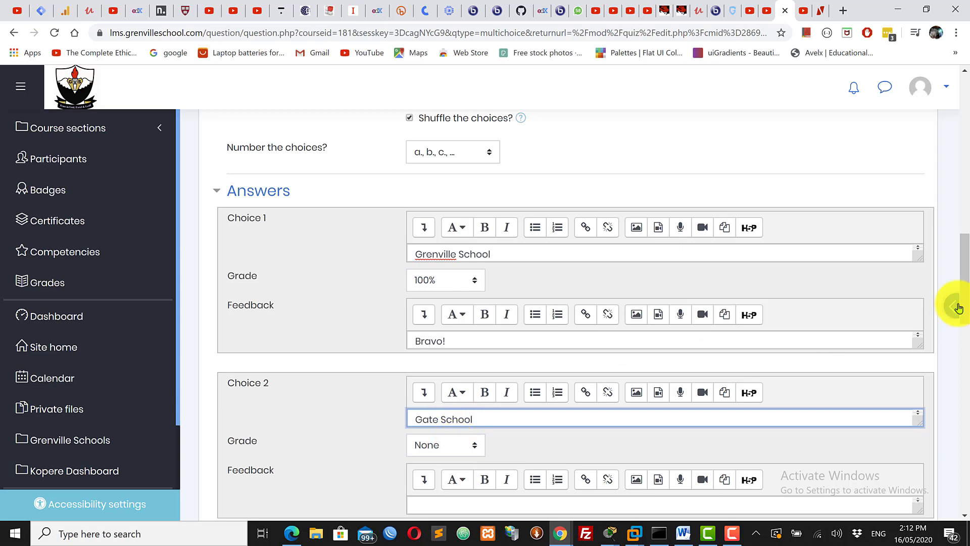
Look through the grade percentages for Choice 2, "Gate School", and choose None as its grade.
{"action": "scroll", "coordinate": [966, 266], "scroll_direction": "down", "scroll_amount": 4}
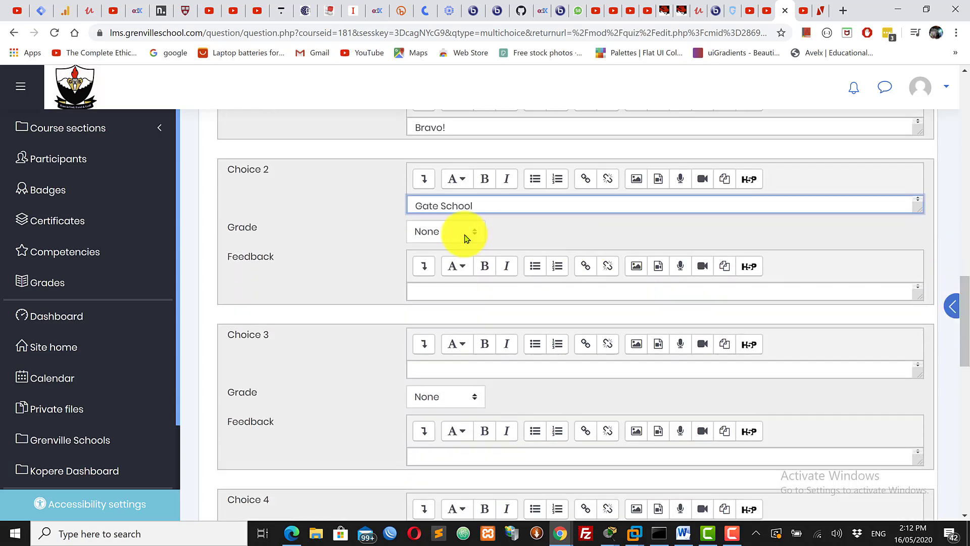
{"action": "left_click", "coordinate": [450, 232]}
{"action": "mouse_move", "coordinate": [478, 288]}
{"action": "left_mouse_down"}
{"action": "mouse_move", "coordinate": [480, 502]}
{"action": "mouse_move", "coordinate": [488, 281]}
{"action": "left_mouse_up"}
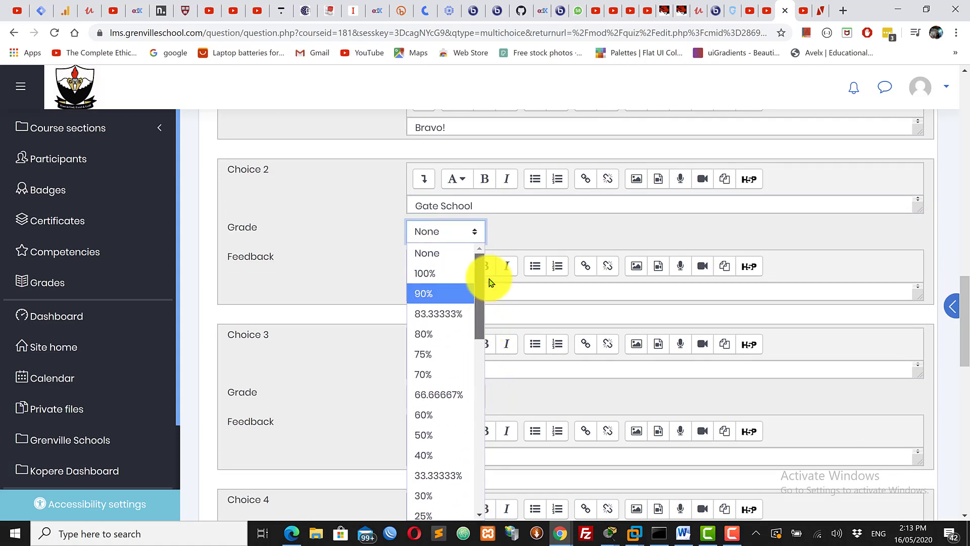
{"action": "scroll", "coordinate": [487, 309], "scroll_direction": "down", "scroll_amount": 3}
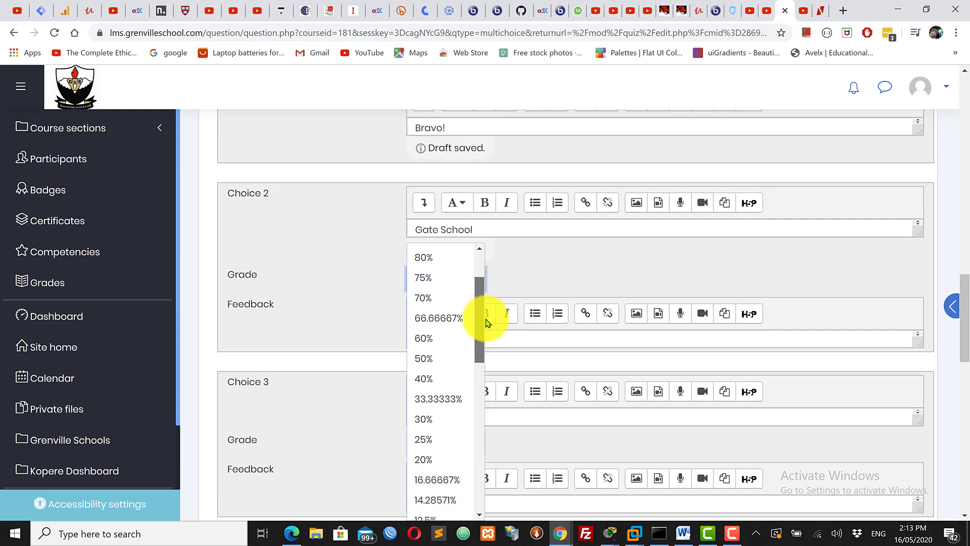
{"action": "left_click_drag", "start_coordinate": [486, 340], "coordinate": [481, 244]}
{"action": "left_click", "coordinate": [433, 253]}
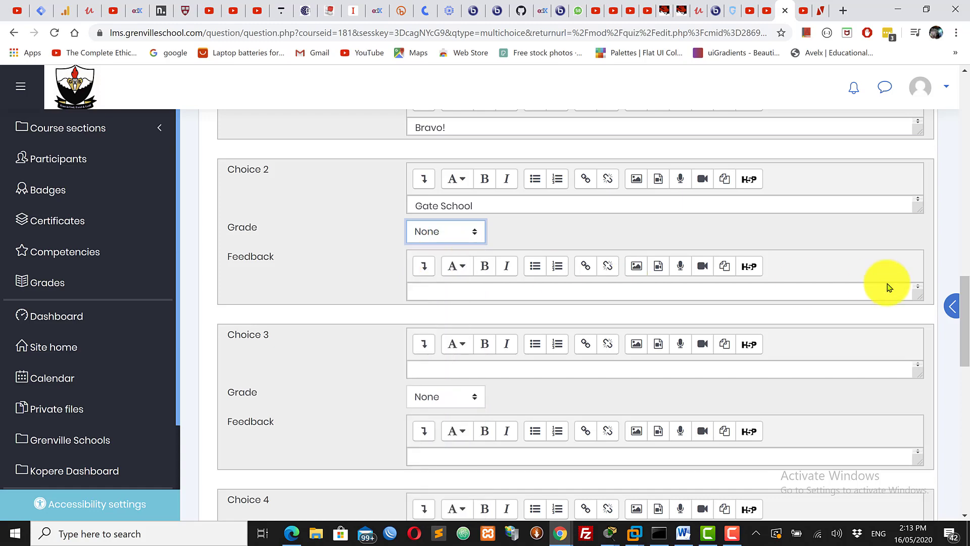
Examine the positive and negative grade percentages offered for Choice 2 without changing its grade.
{"action": "left_click", "coordinate": [450, 292]}
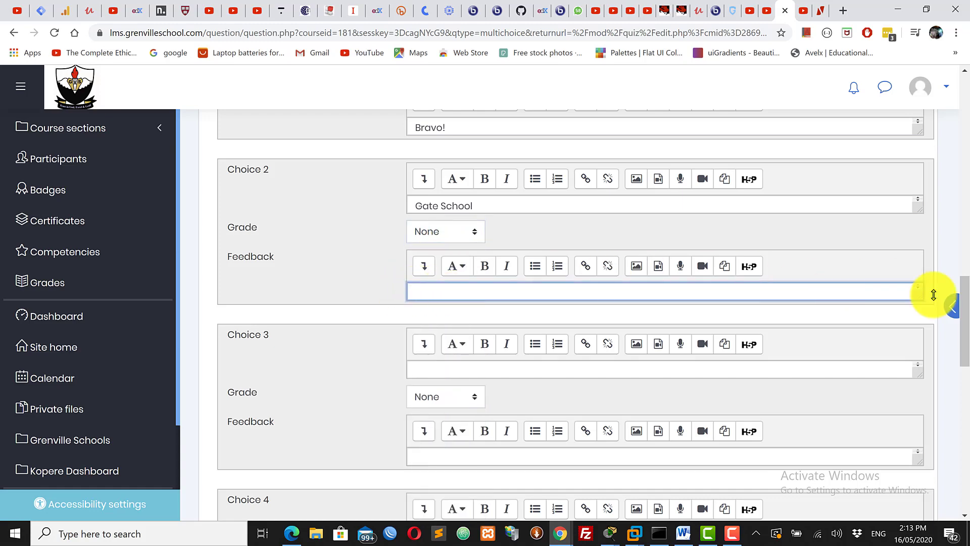
{"action": "scroll", "coordinate": [962, 283], "scroll_direction": "up", "scroll_amount": 1}
{"action": "scroll", "coordinate": [959, 303], "scroll_direction": "up", "scroll_amount": 2}
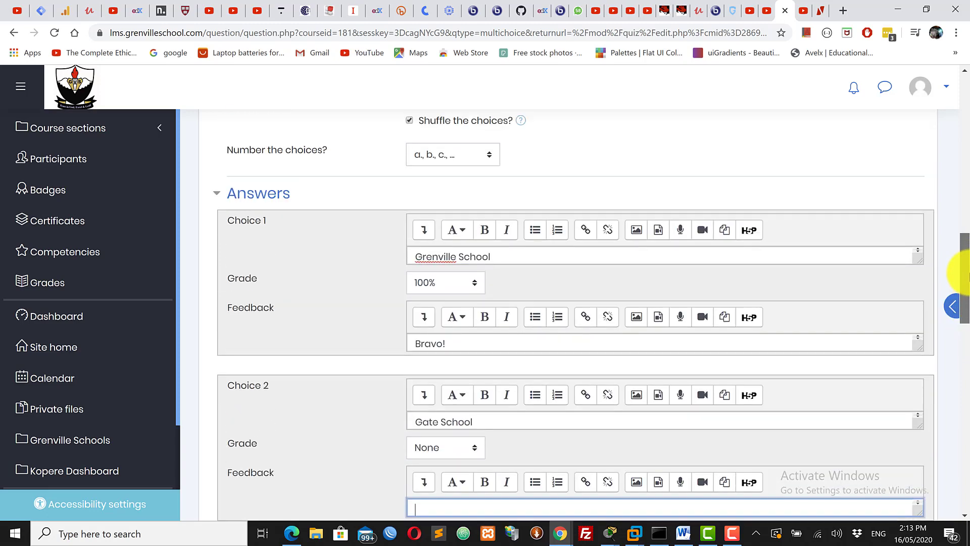
{"action": "scroll", "coordinate": [955, 303], "scroll_direction": "down", "scroll_amount": 3}
{"action": "left_click", "coordinate": [439, 258]}
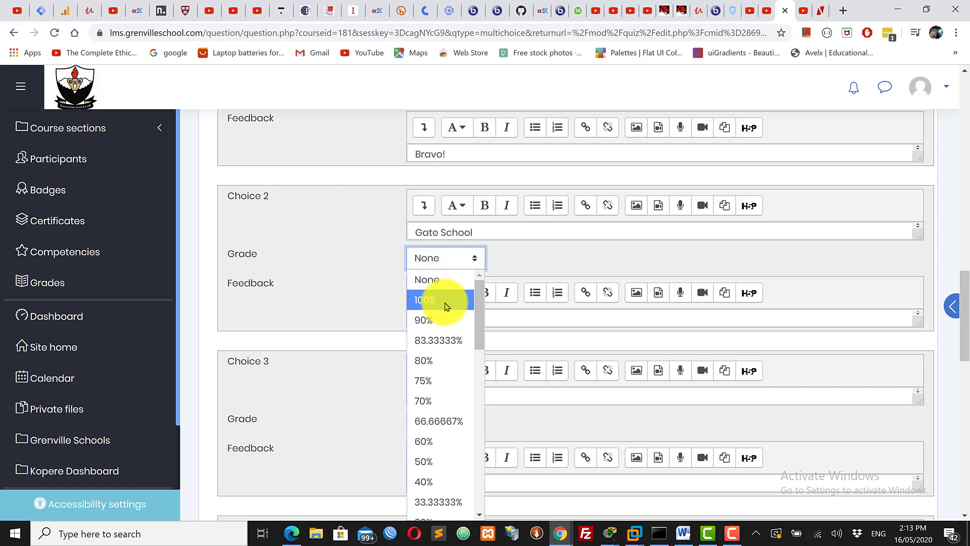
{"action": "left_click_drag", "start_coordinate": [479, 329], "coordinate": [465, 493]}
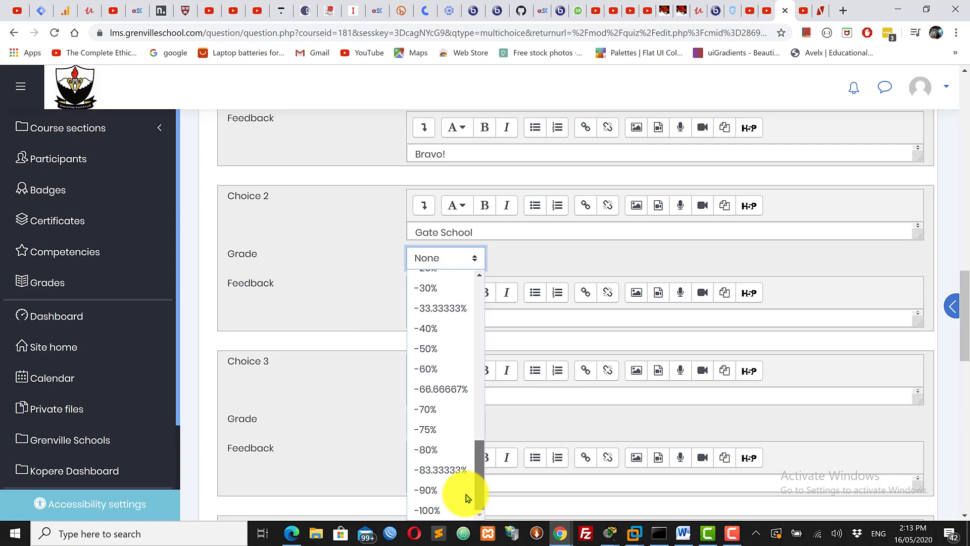
{"action": "left_click", "coordinate": [887, 271]}
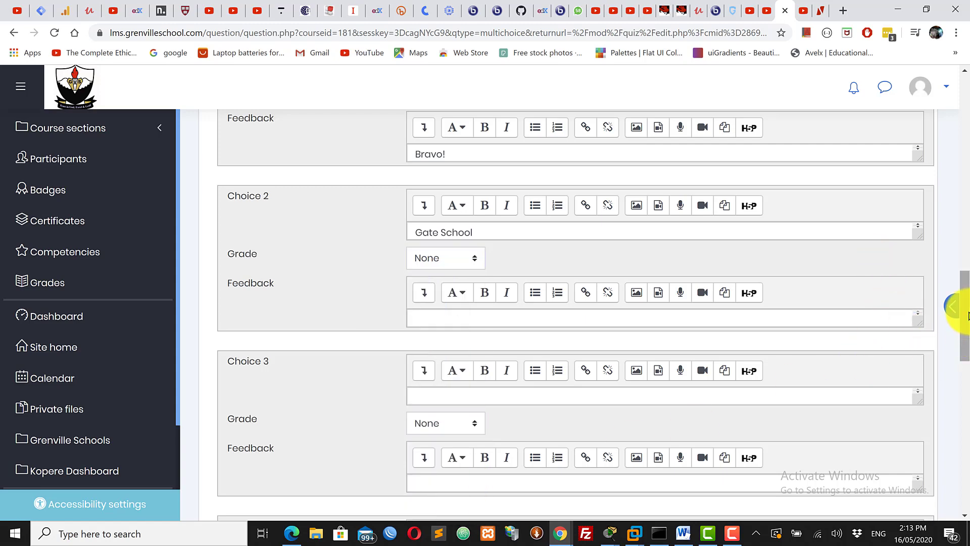
{"action": "scroll", "coordinate": [955, 303], "scroll_direction": "down", "scroll_amount": 1}
{"action": "scroll", "coordinate": [955, 303], "scroll_direction": "up", "scroll_amount": 1}
{"action": "left_click", "coordinate": [432, 280]}
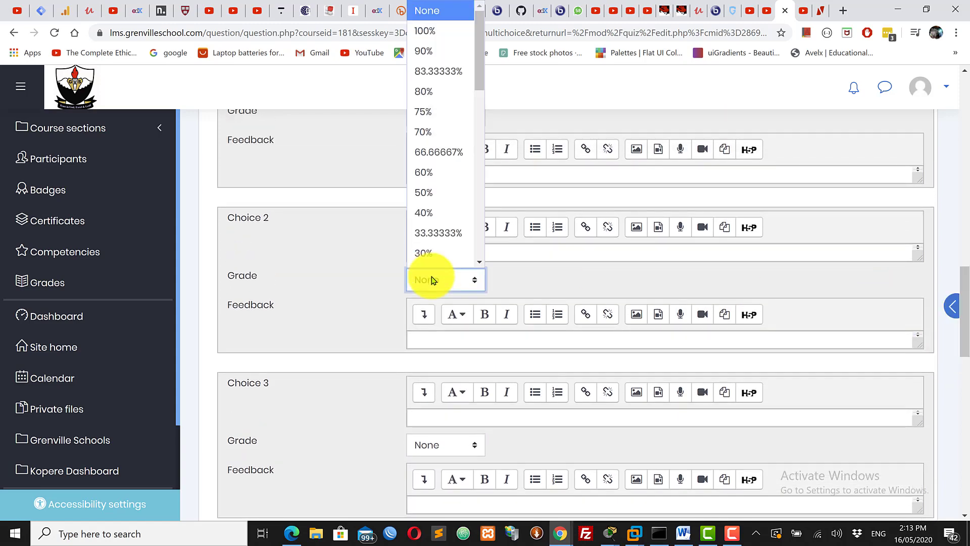
{"action": "scroll", "coordinate": [435, 145], "scroll_direction": "down", "scroll_amount": 1}
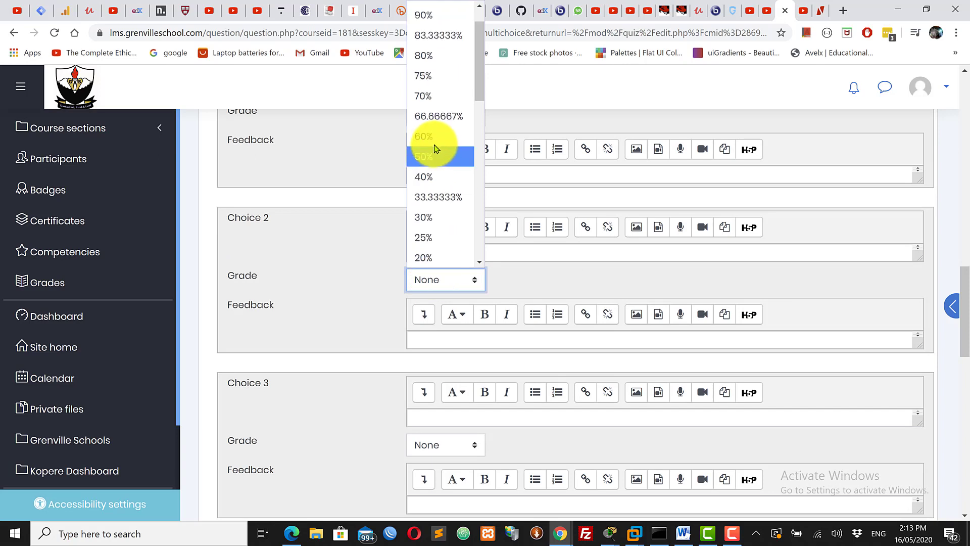
{"action": "left_click", "coordinate": [593, 286]}
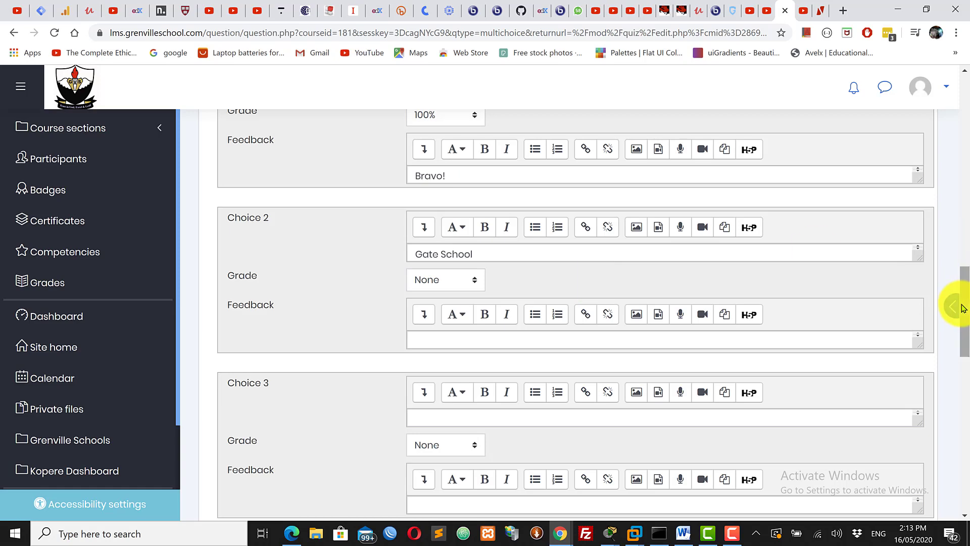
Enter "Grenviile" as the answer text of Choice 3.
{"action": "mouse_move", "coordinate": [962, 305]}
{"action": "left_mouse_down"}
{"action": "mouse_move", "coordinate": [963, 332]}
{"action": "mouse_move", "coordinate": [965, 229]}
{"action": "mouse_move", "coordinate": [964, 379]}
{"action": "mouse_move", "coordinate": [966, 312]}
{"action": "left_mouse_up"}
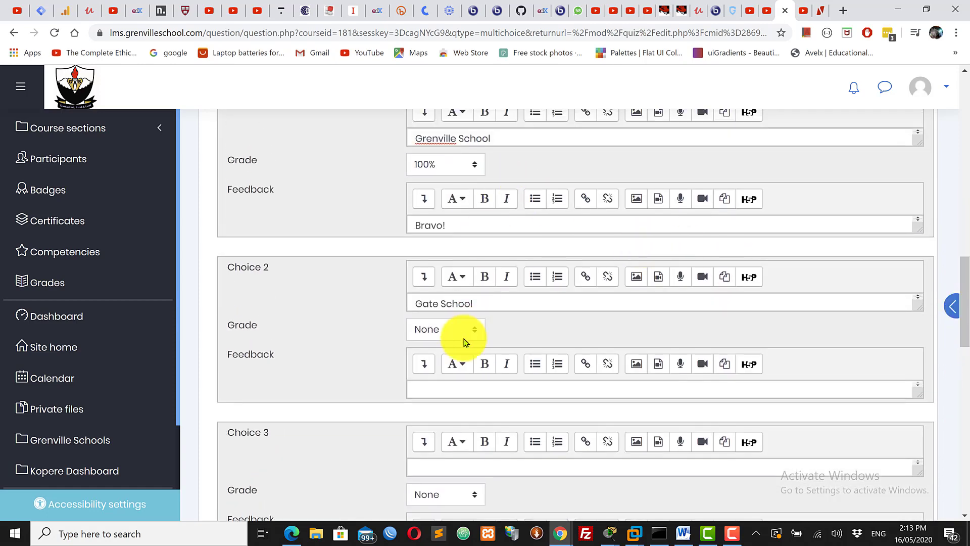
{"action": "left_click", "coordinate": [468, 466]}
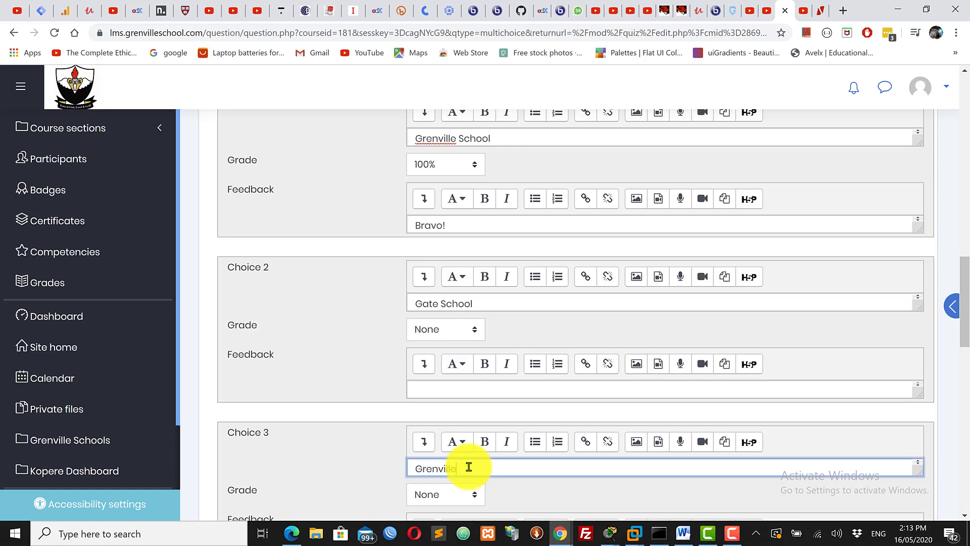
Check the Combined feedback texts for correct and partially correct responses below the remaining choices, and collapse the section again.
{"action": "left_click_drag", "start_coordinate": [964, 353], "coordinate": [960, 303]}
{"action": "scroll", "coordinate": [511, 339], "scroll_direction": "up", "scroll_amount": 1}
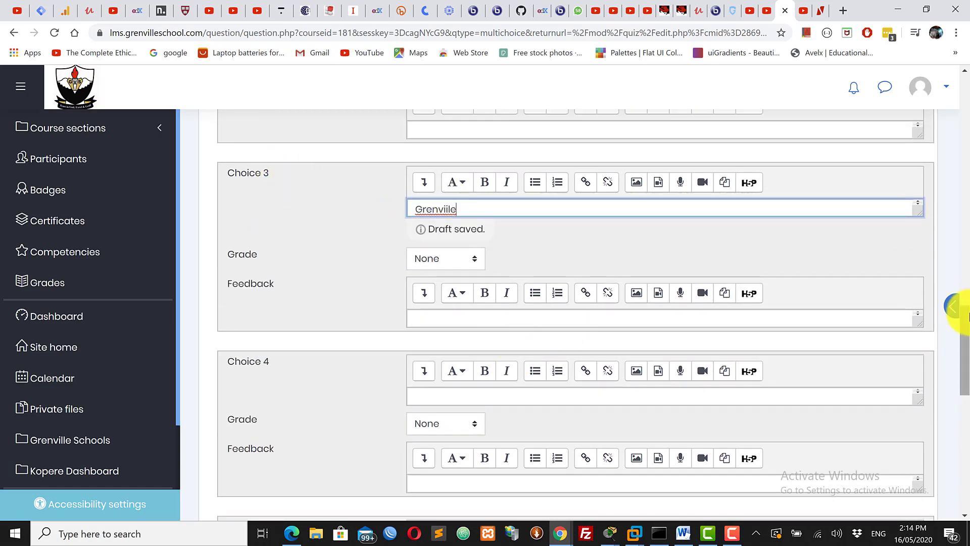
{"action": "left_click_drag", "start_coordinate": [967, 360], "coordinate": [967, 444]}
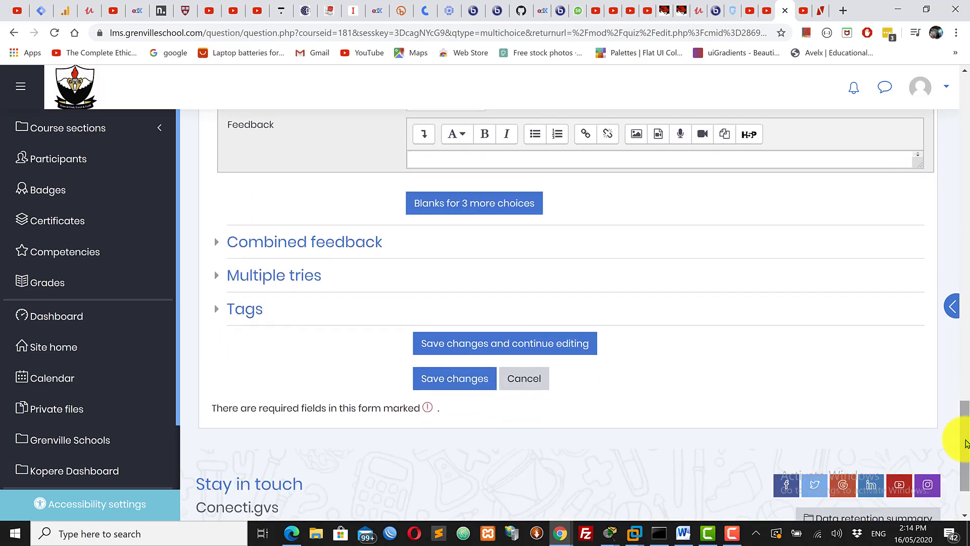
{"action": "left_click", "coordinate": [255, 245]}
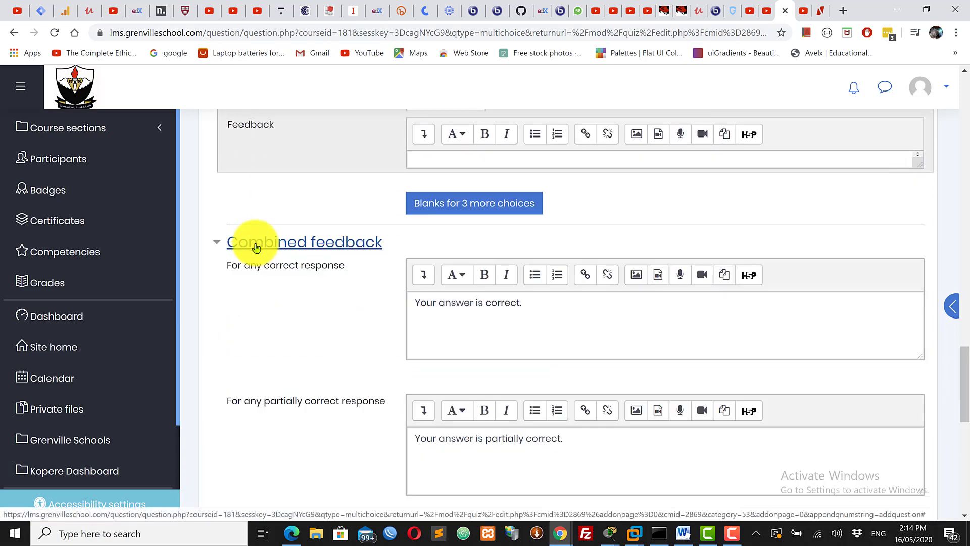
{"action": "left_click", "coordinate": [256, 246]}
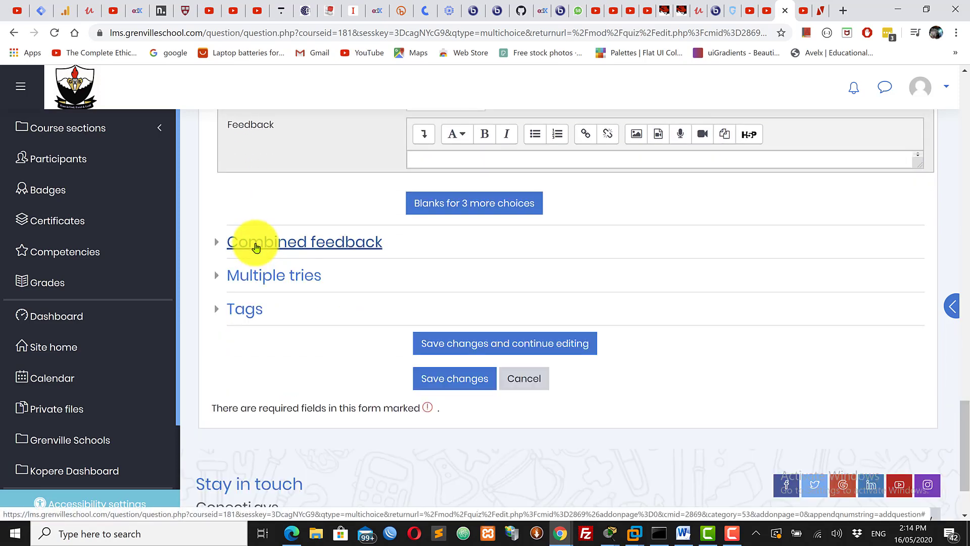
Check the penalty and hint settings under Multiple tries, and collapse the section again.
{"action": "left_click", "coordinate": [257, 277]}
{"action": "left_click", "coordinate": [257, 278]}
{"action": "left_click", "coordinate": [257, 277]}
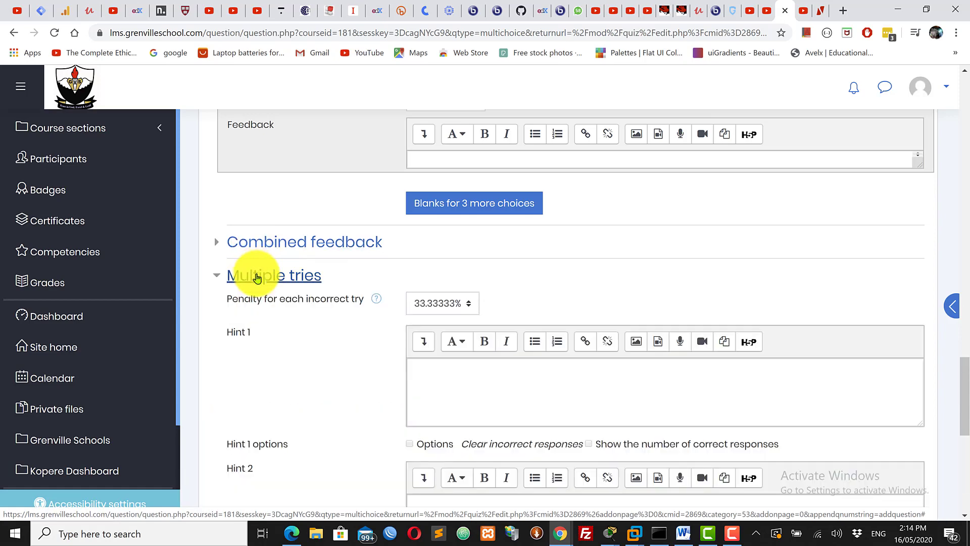
{"action": "left_click", "coordinate": [257, 277]}
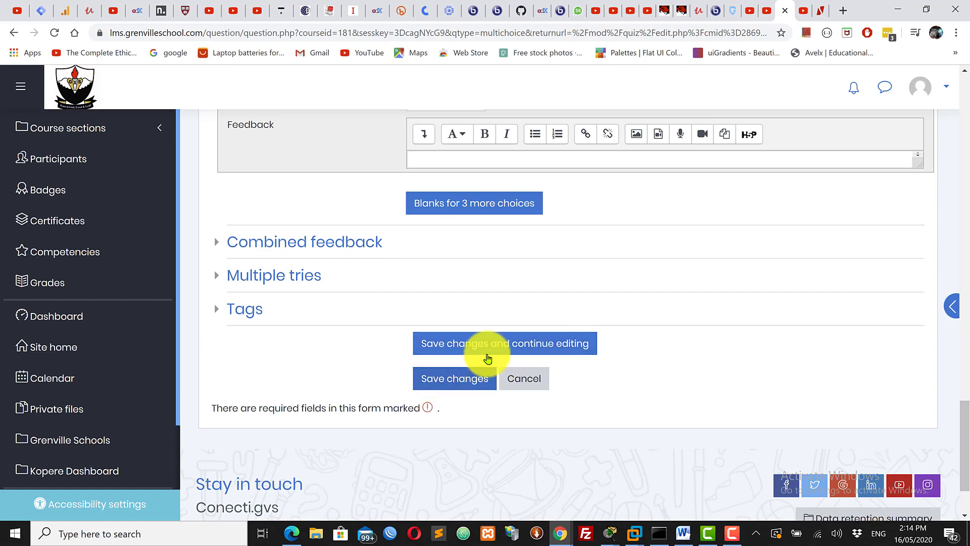
Save the multiple choice question while continuing to edit it, and review the saved form down to its end.
{"action": "left_click", "coordinate": [510, 345]}
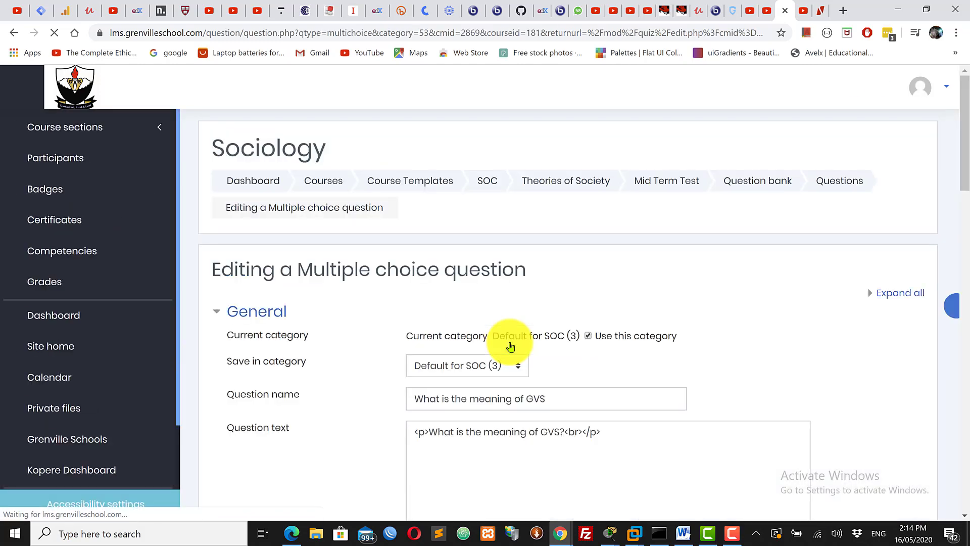
{"action": "left_click_drag", "start_coordinate": [962, 130], "coordinate": [961, 70]}
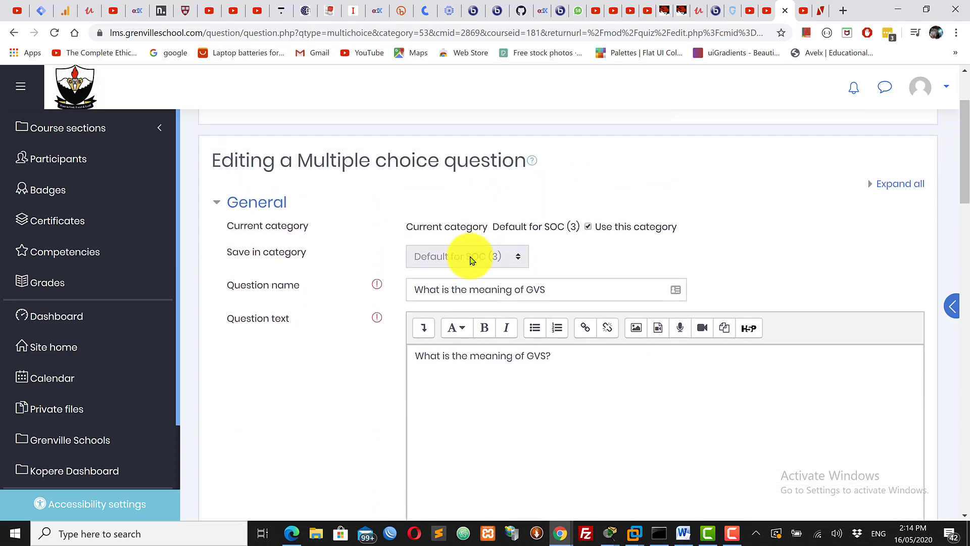
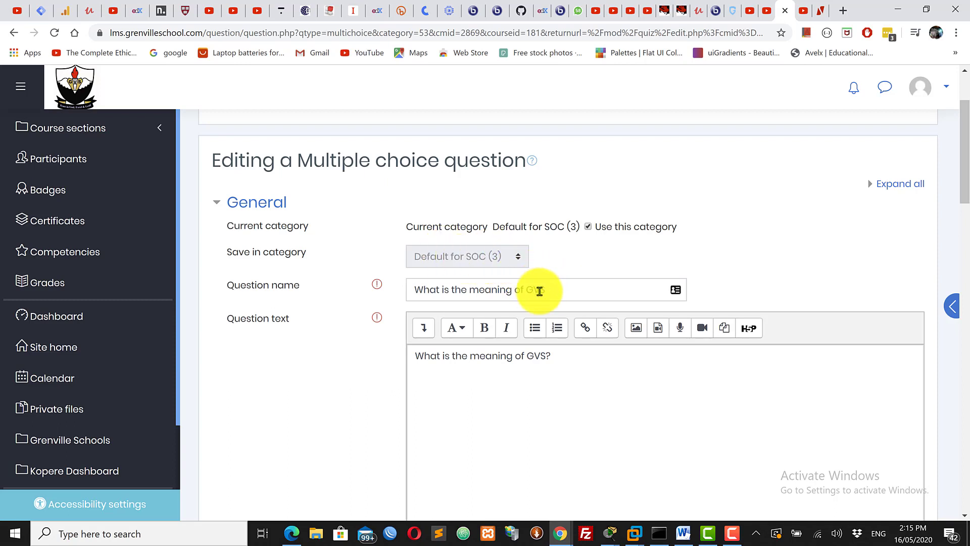
{"action": "scroll", "coordinate": [963, 276], "scroll_direction": "down", "scroll_amount": 8}
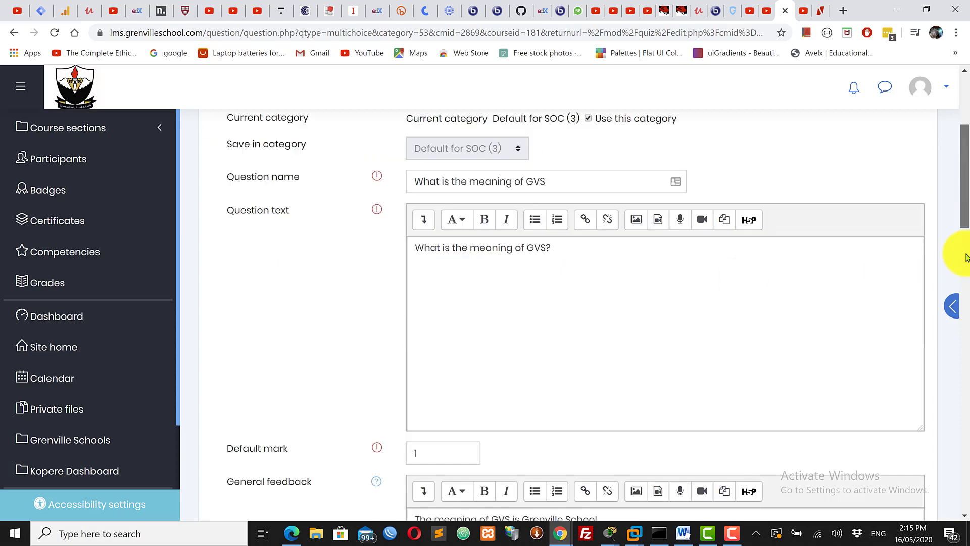
{"action": "left_click_drag", "start_coordinate": [966, 289], "coordinate": [965, 500]}
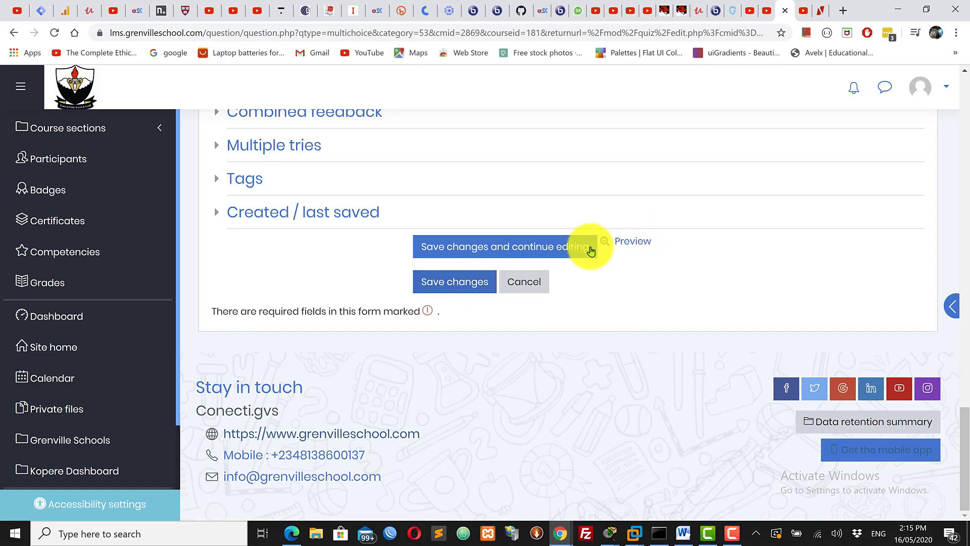
Preview the question, submit "Grenville School" as the answer, and examine the general feedback.
{"action": "left_click", "coordinate": [632, 244]}
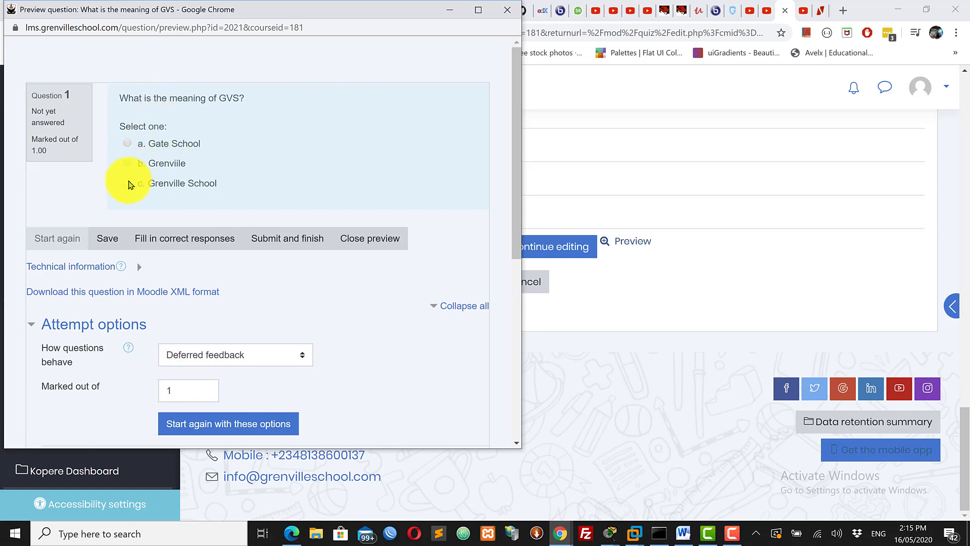
{"action": "left_click", "coordinate": [128, 184]}
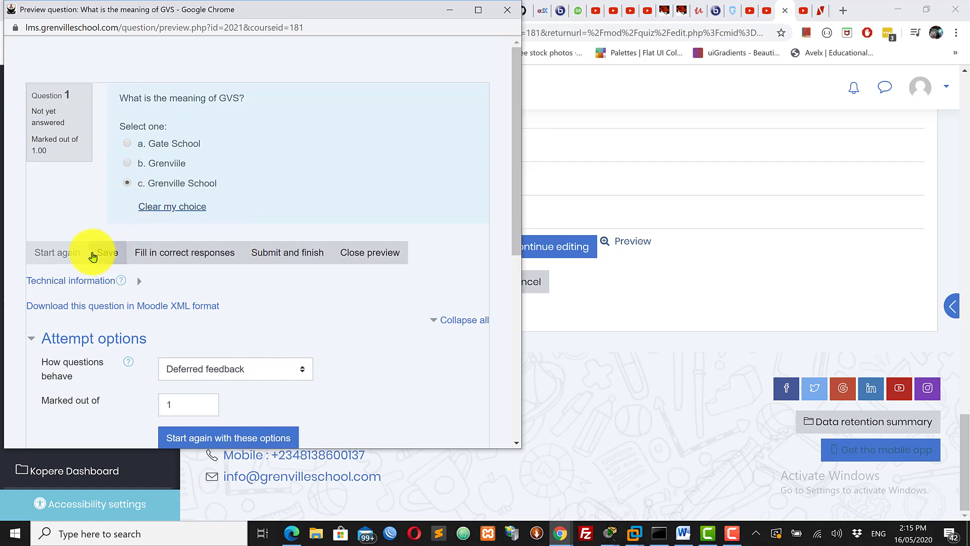
{"action": "left_click", "coordinate": [290, 254]}
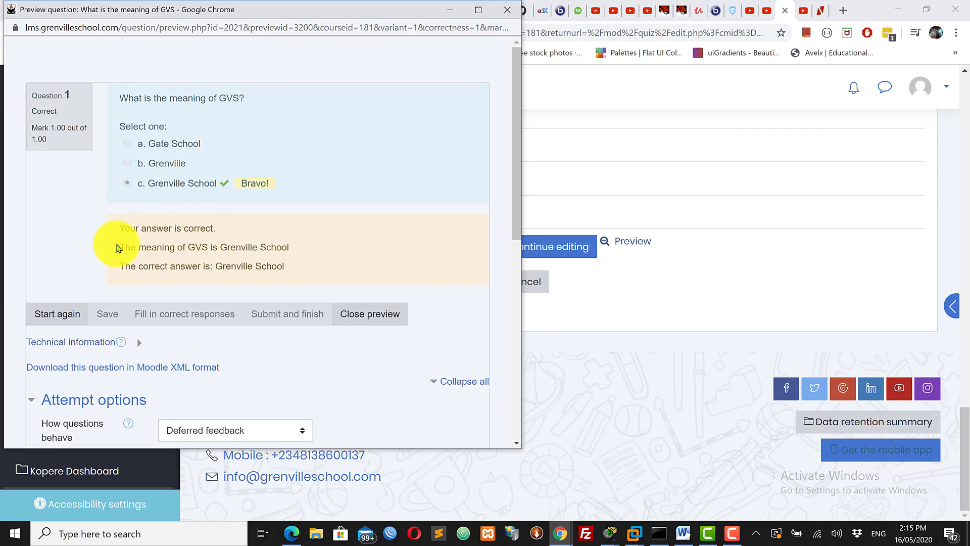
{"action": "left_click_drag", "start_coordinate": [119, 248], "coordinate": [298, 257]}
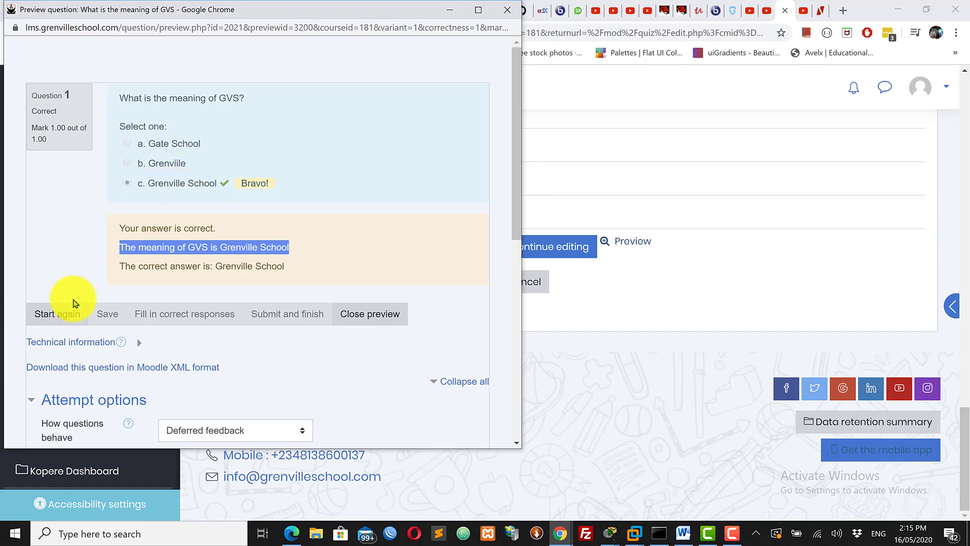
Restart the preview, submit "Gate School" as the answer, check its feedback, and close the preview.
{"action": "left_click", "coordinate": [59, 317]}
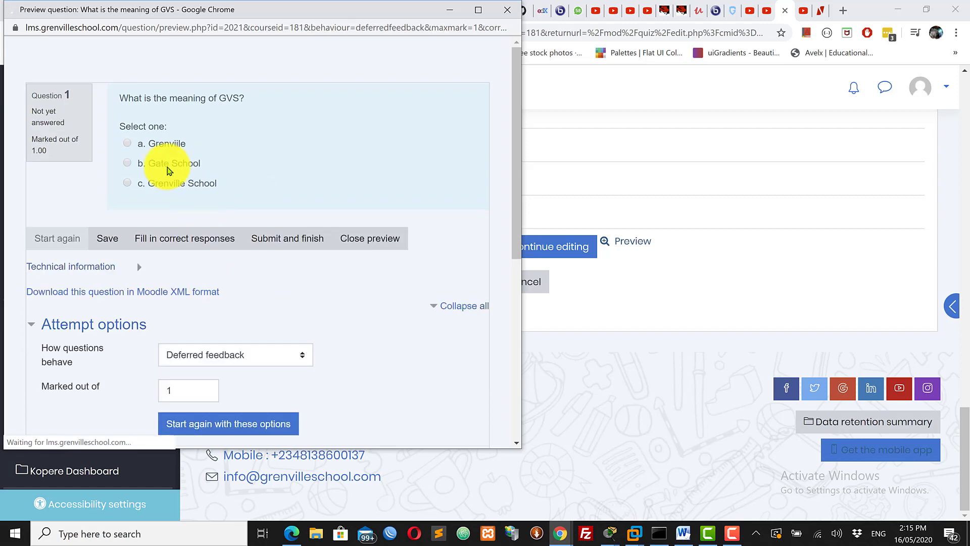
{"action": "left_click", "coordinate": [127, 164]}
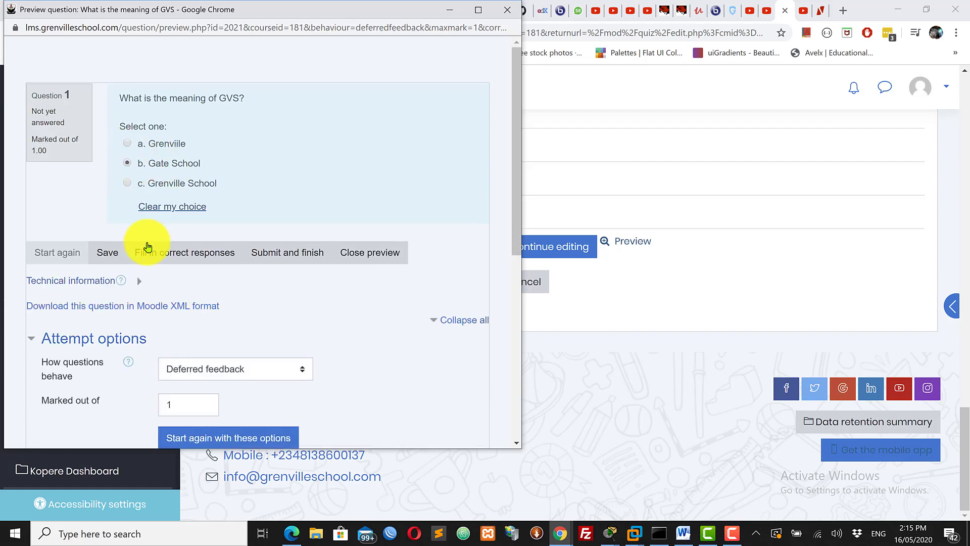
{"action": "left_click", "coordinate": [293, 255]}
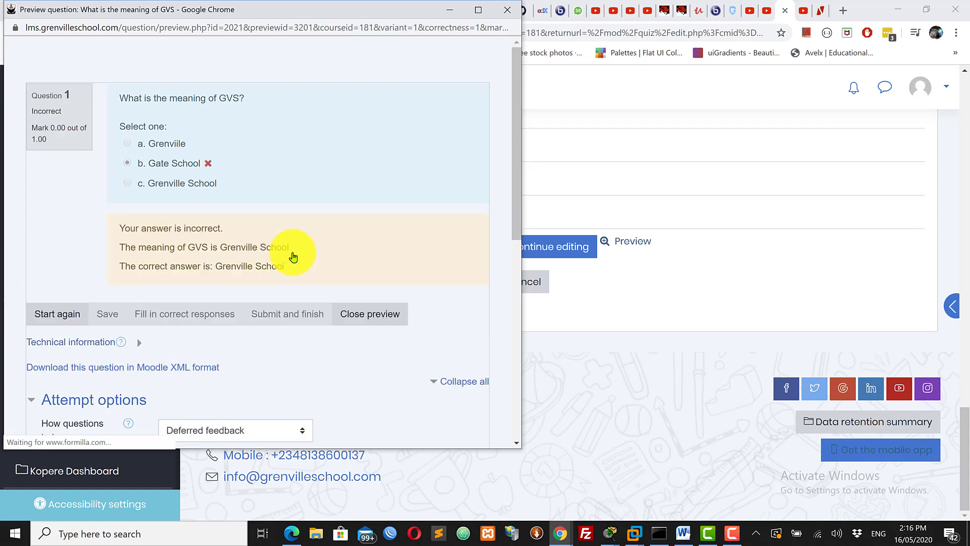
{"action": "left_click_drag", "start_coordinate": [161, 227], "coordinate": [157, 227]}
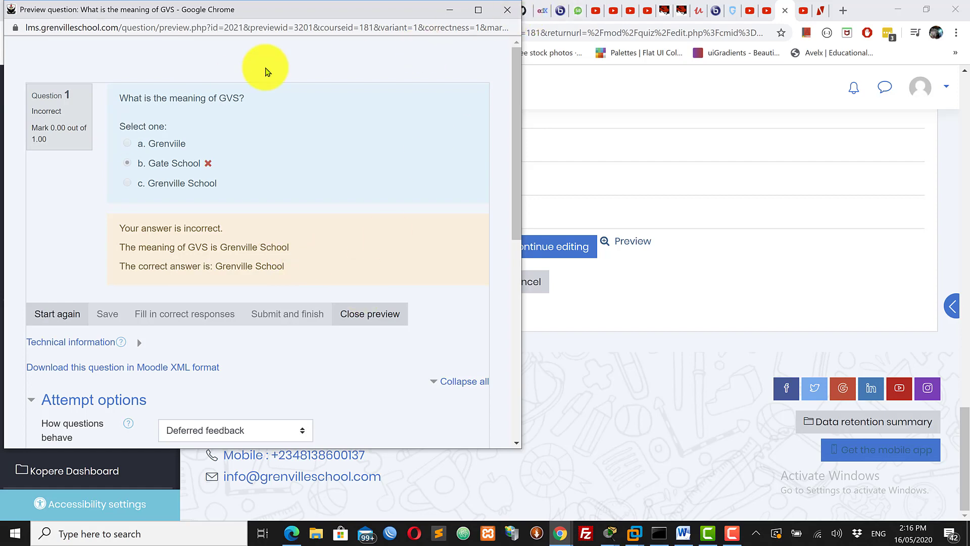
{"action": "left_click", "coordinate": [507, 10]}
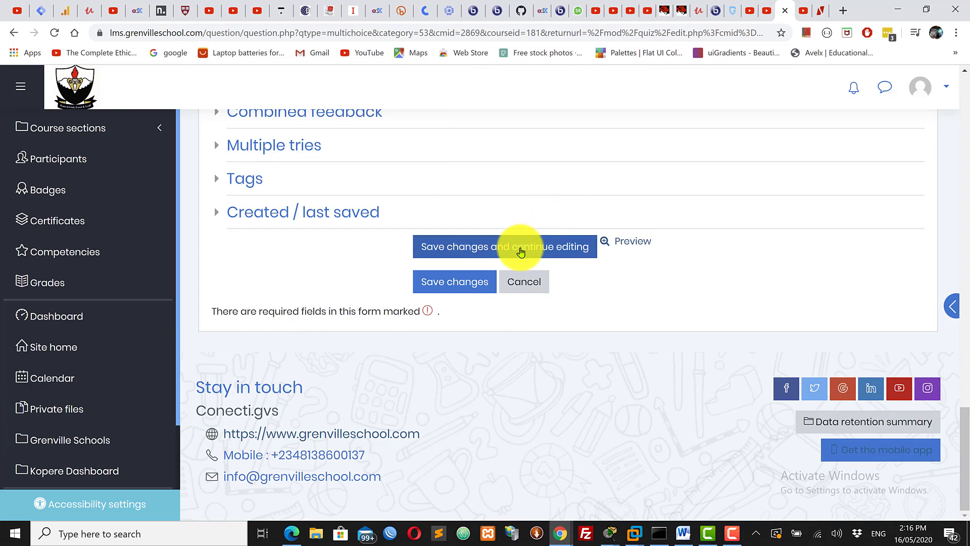
Save the question to the Mid Term Test and set the quiz's maximum grade to 5.
{"action": "left_click", "coordinate": [441, 289]}
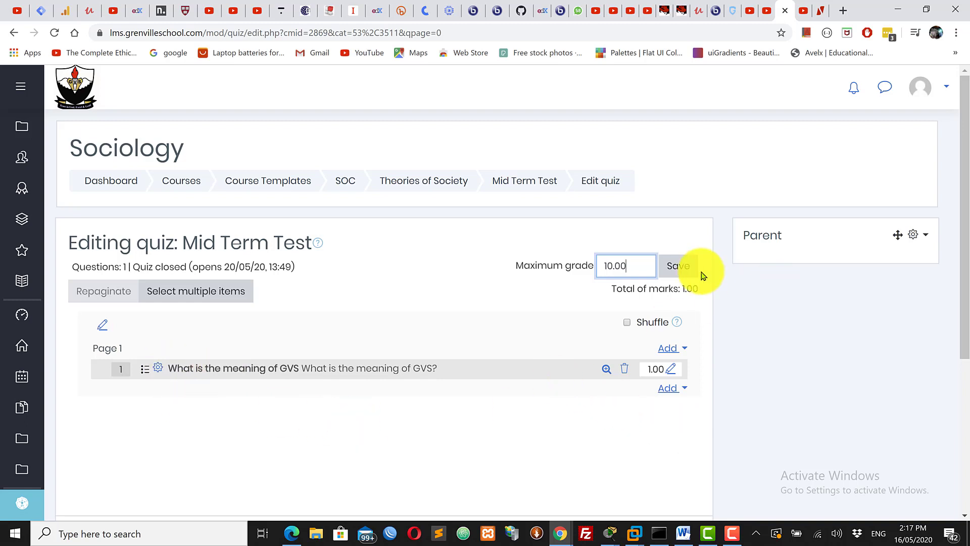
{"action": "left_click_drag", "start_coordinate": [633, 265], "coordinate": [507, 243]}
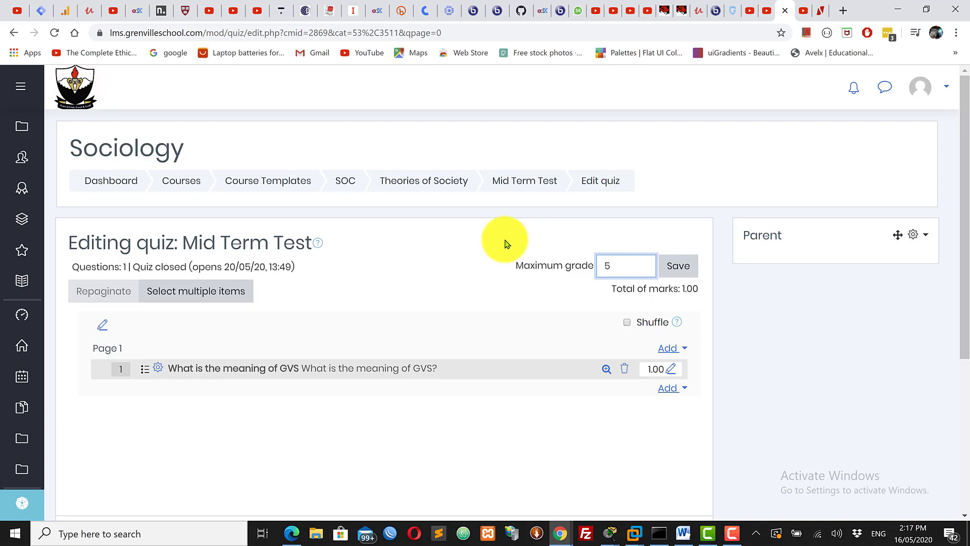
{"action": "left_click", "coordinate": [678, 271]}
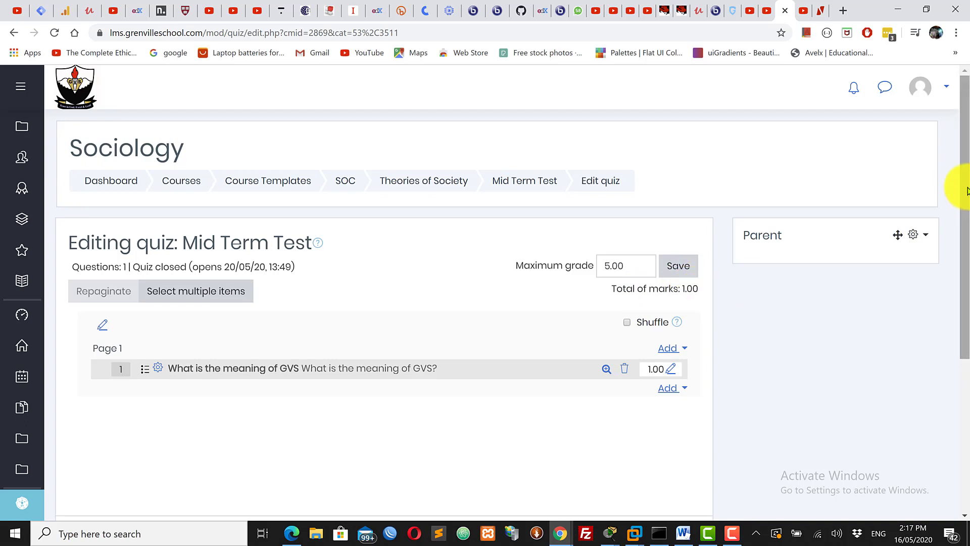
{"action": "scroll", "coordinate": [961, 316], "scroll_direction": "down", "scroll_amount": 4}
{"action": "left_click_drag", "start_coordinate": [964, 320], "coordinate": [962, 139]}
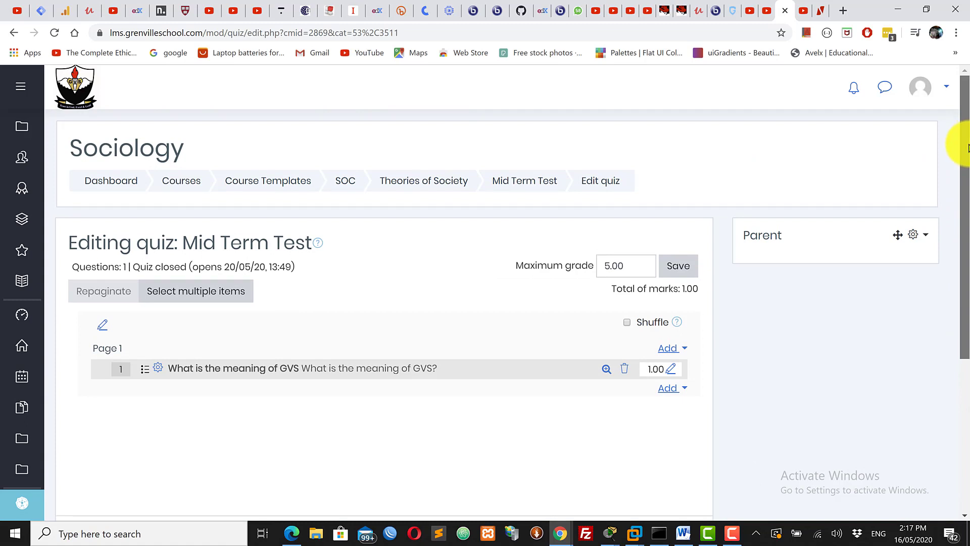
{"action": "left_click_drag", "start_coordinate": [969, 153], "coordinate": [961, 195]}
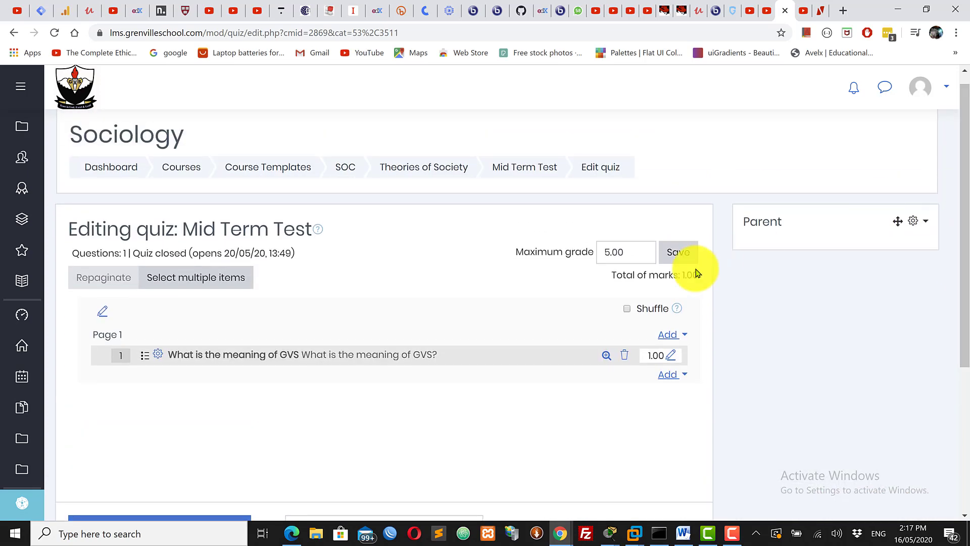
Switch to the Opera browser and log in to the Grenville Schools site with the prefilled account credentials.
{"action": "left_click", "coordinate": [414, 535]}
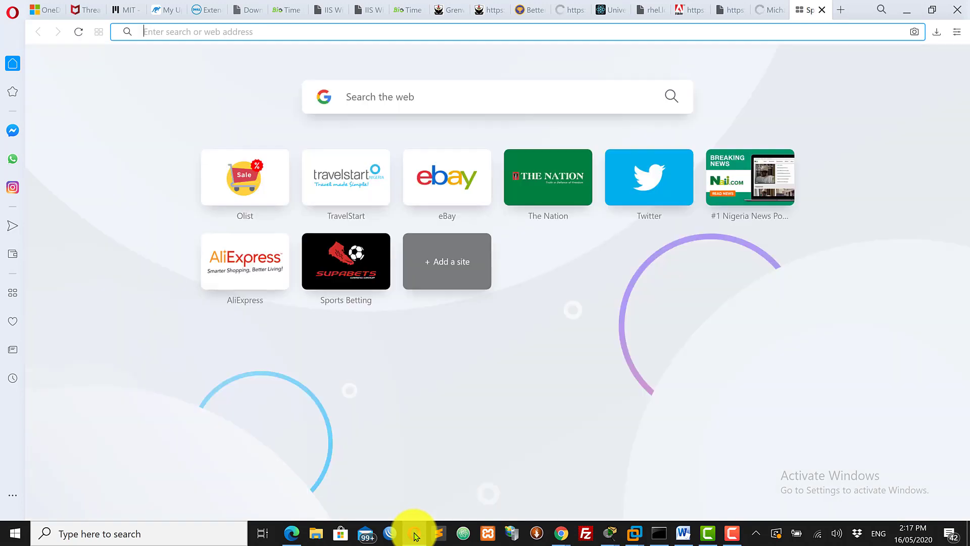
{"action": "left_click", "coordinate": [445, 12]}
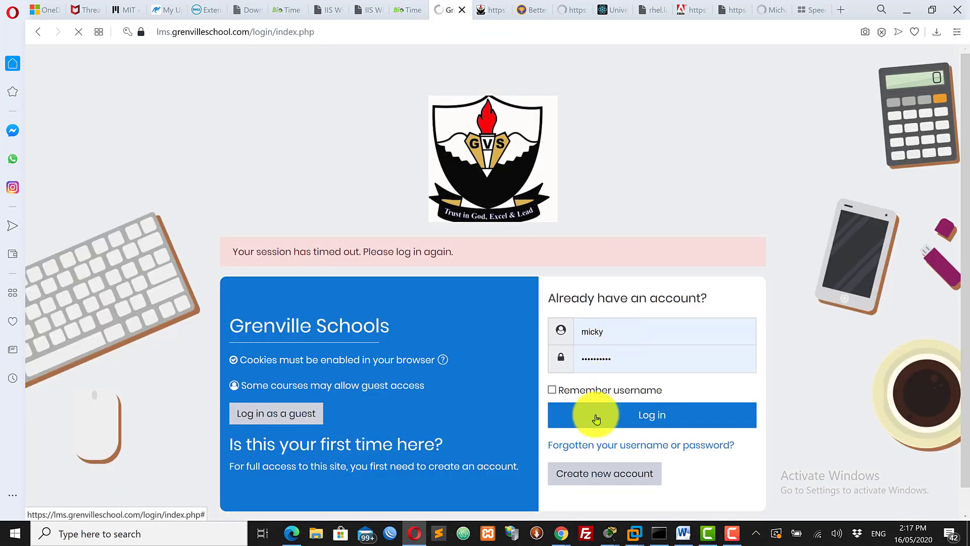
{"action": "left_click", "coordinate": [649, 417]}
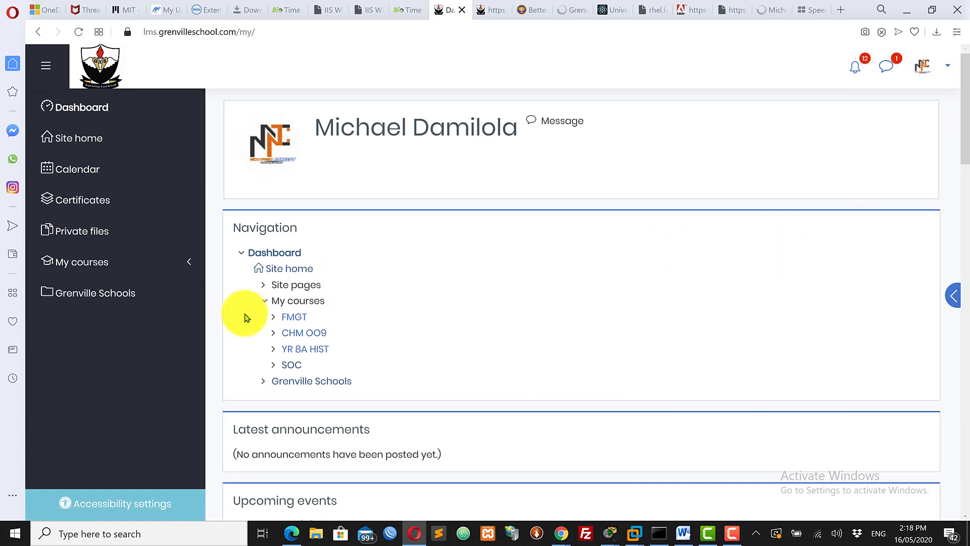
Open the Mid Term Test quiz from the Theories of Society section of the SOC course.
{"action": "left_click", "coordinate": [87, 255]}
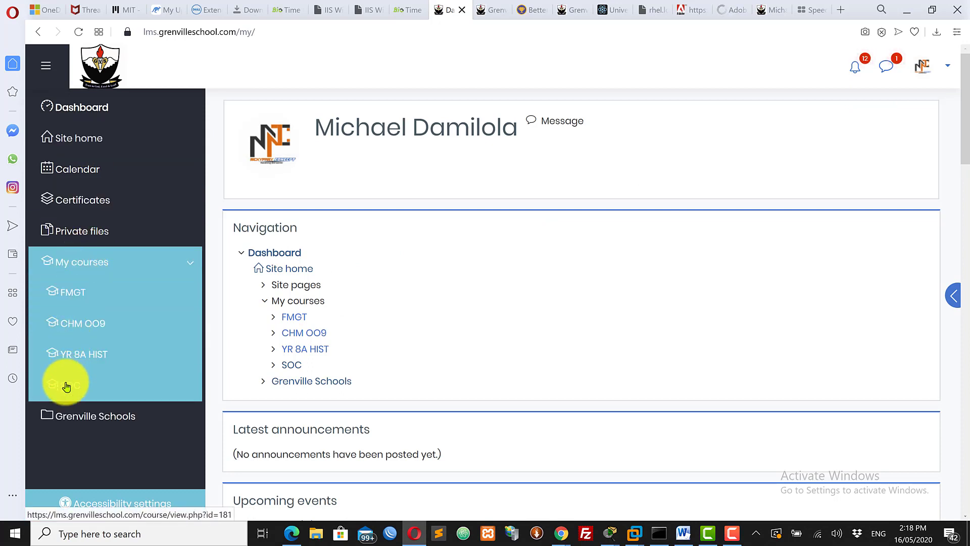
{"action": "left_click", "coordinate": [66, 387]}
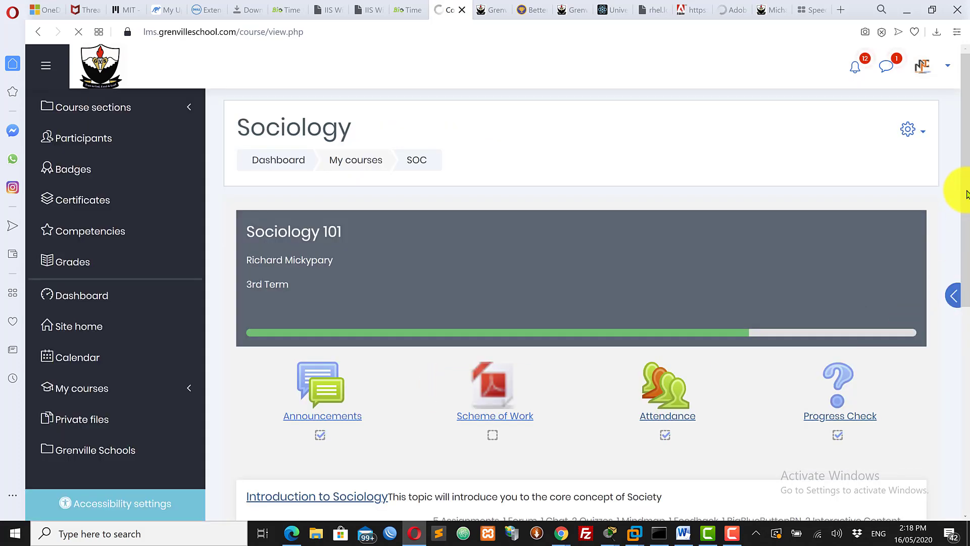
{"action": "scroll", "coordinate": [959, 283], "scroll_direction": "down", "scroll_amount": 6}
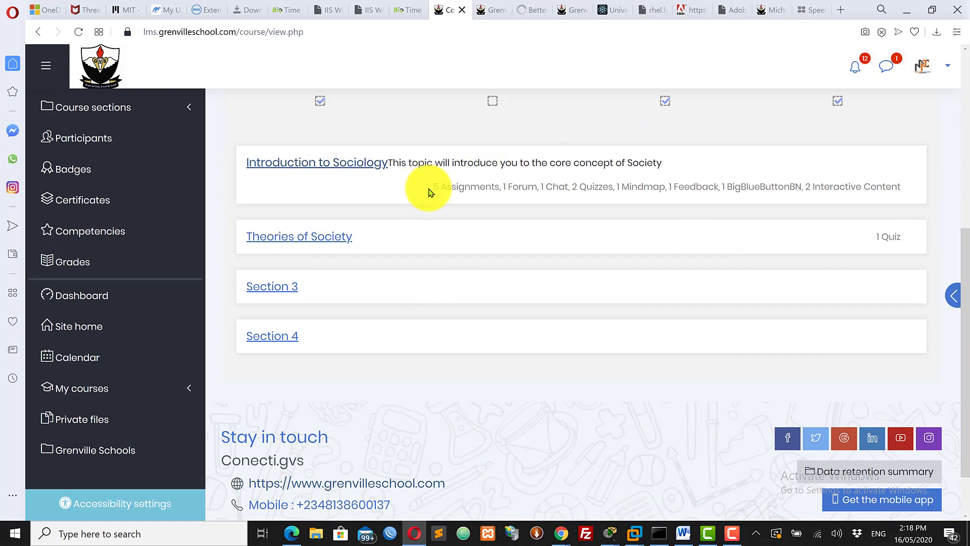
{"action": "left_click_drag", "start_coordinate": [428, 191], "coordinate": [858, 175]}
{"action": "left_click", "coordinate": [768, 159]}
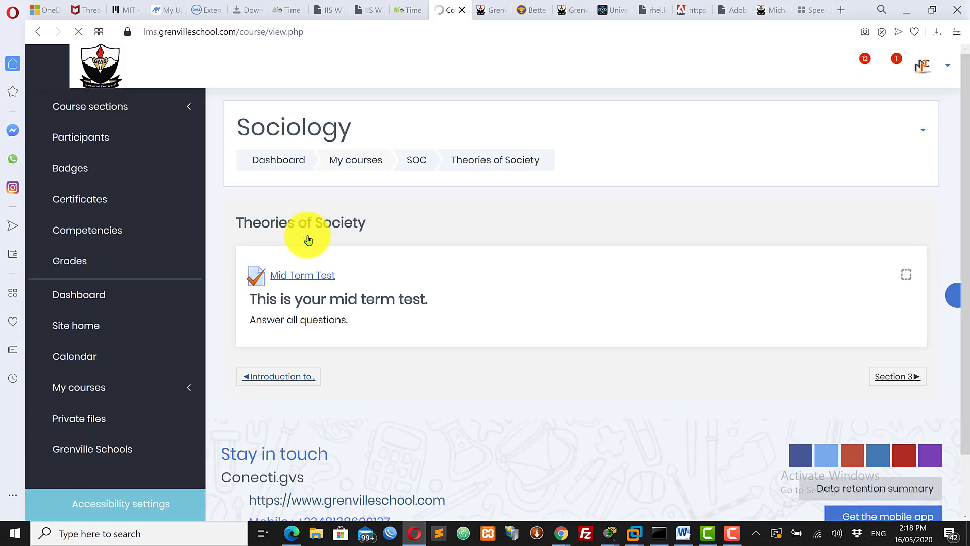
{"action": "left_click", "coordinate": [295, 278]}
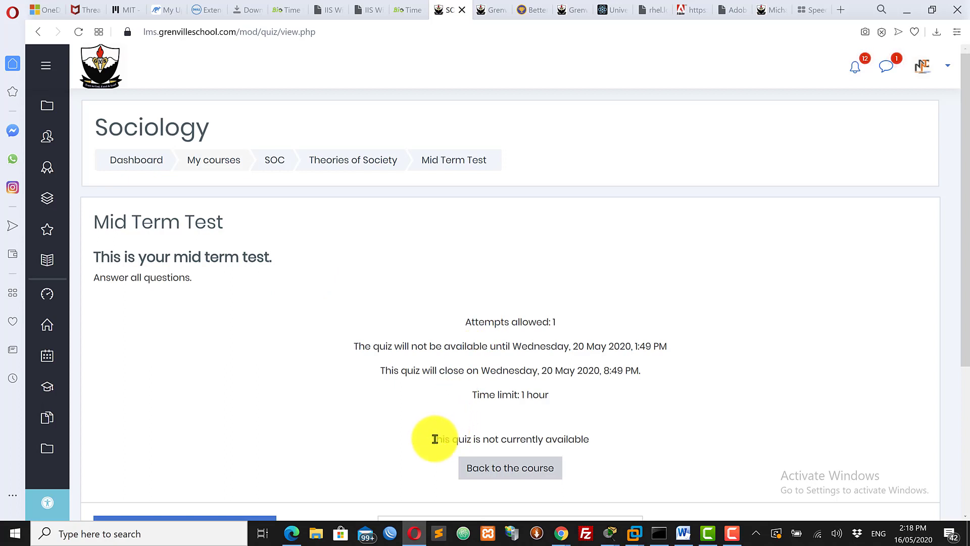
Examine the Mid Term Test's availability notice, opening and closing times, and attempt details.
{"action": "left_click_drag", "start_coordinate": [434, 439], "coordinate": [604, 454]}
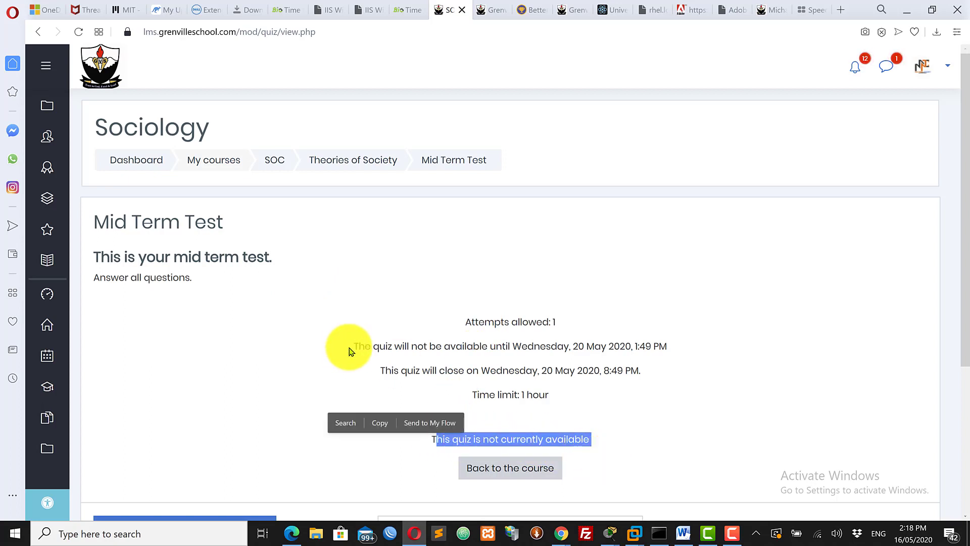
{"action": "left_click", "coordinate": [414, 369]}
{"action": "left_click_drag", "start_coordinate": [353, 346], "coordinate": [645, 347]}
{"action": "left_click", "coordinate": [769, 349]}
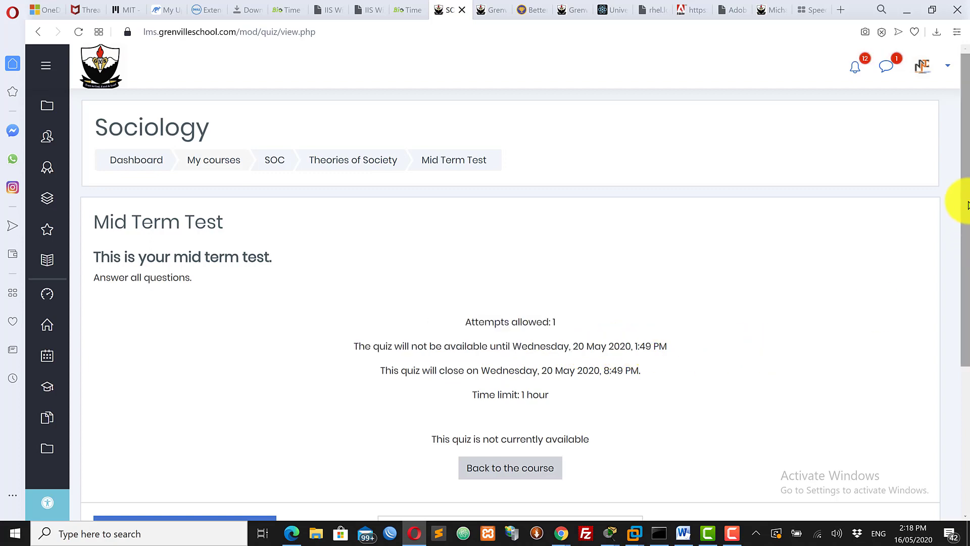
{"action": "left_click_drag", "start_coordinate": [965, 203], "coordinate": [965, 289]}
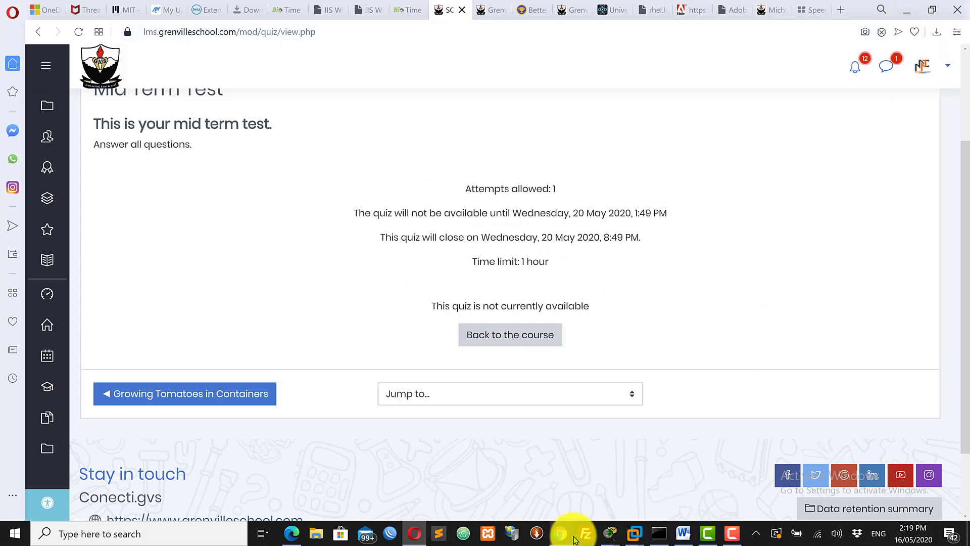
Switch back to Chrome and look over the editing page of the Mid Term Test quiz.
{"action": "mouse_move", "coordinate": [558, 529]}
{"action": "left_click", "coordinate": [515, 494]}
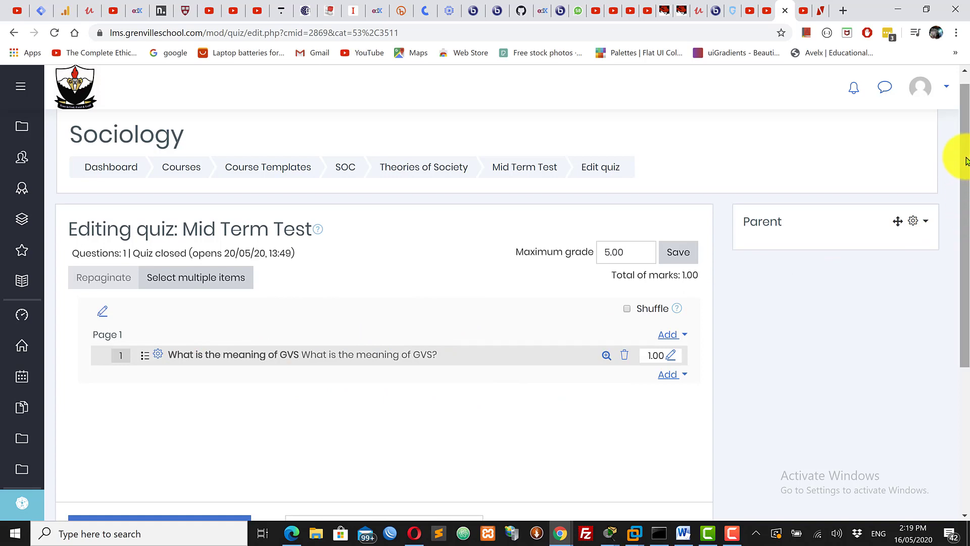
{"action": "scroll", "coordinate": [965, 157], "scroll_direction": "down", "scroll_amount": 3}
{"action": "scroll", "coordinate": [966, 161], "scroll_direction": "up", "scroll_amount": 3}
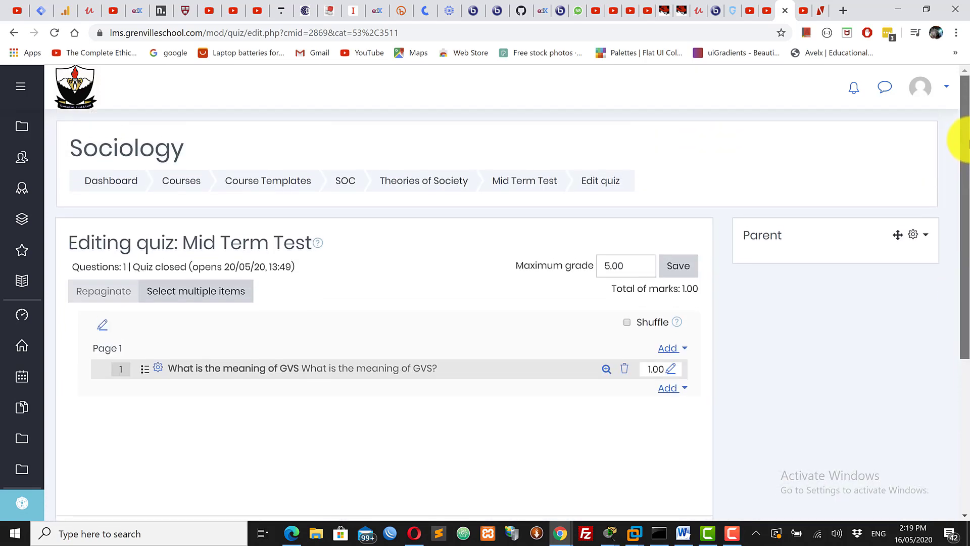